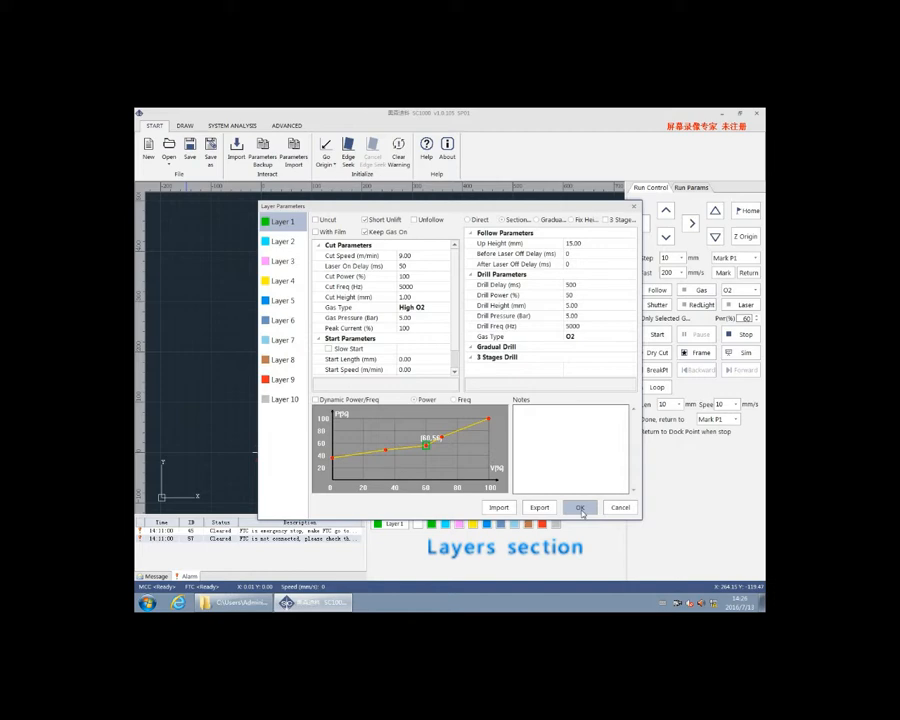
Accept the Layer 1 settings in the layer parameters and return to the drawing
click(580, 508)
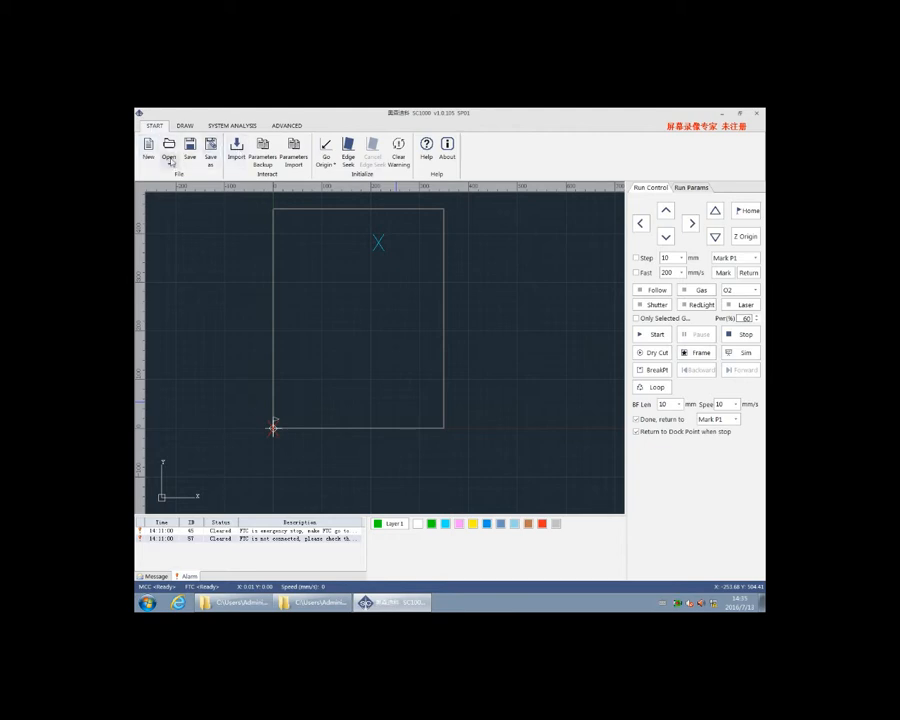
Import the drawing 钣金件.dxf from the 演示图形 folder into the empty work area
click(238, 152)
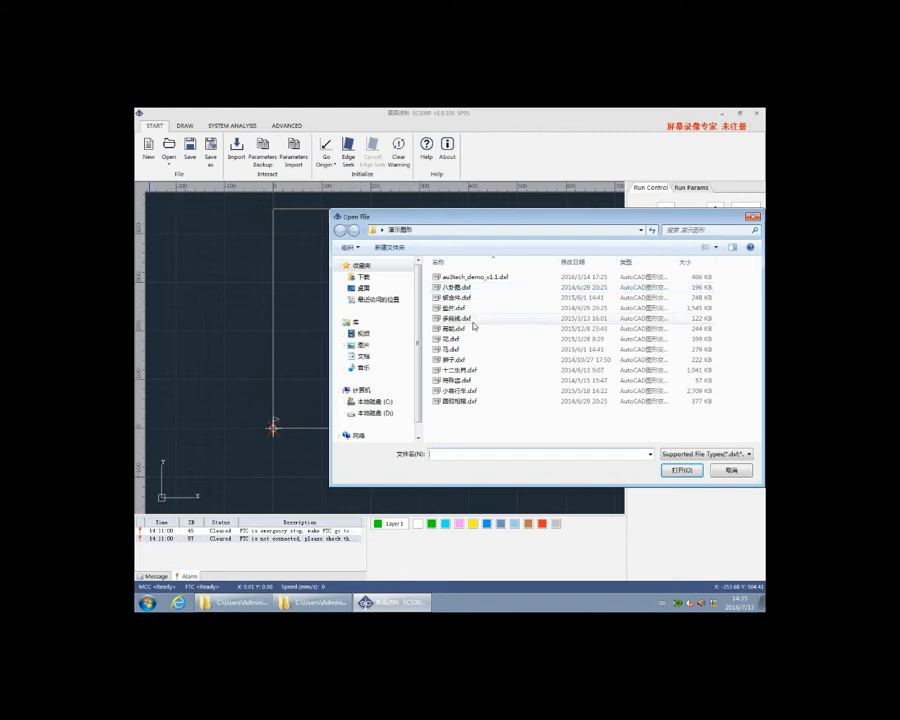
double_click(450, 297)
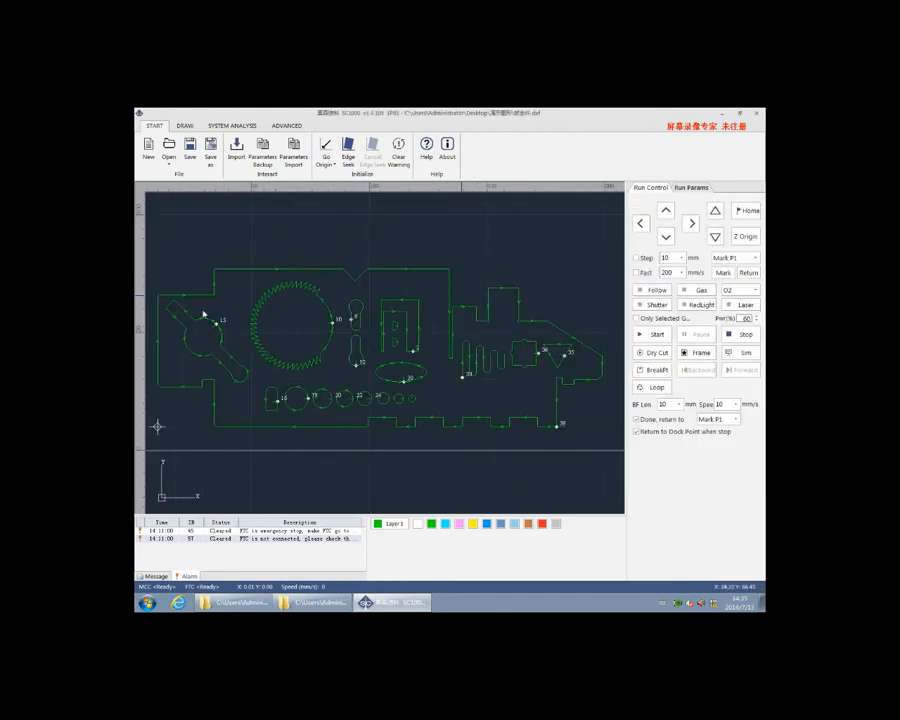
scroll(287, 328, down, 3)
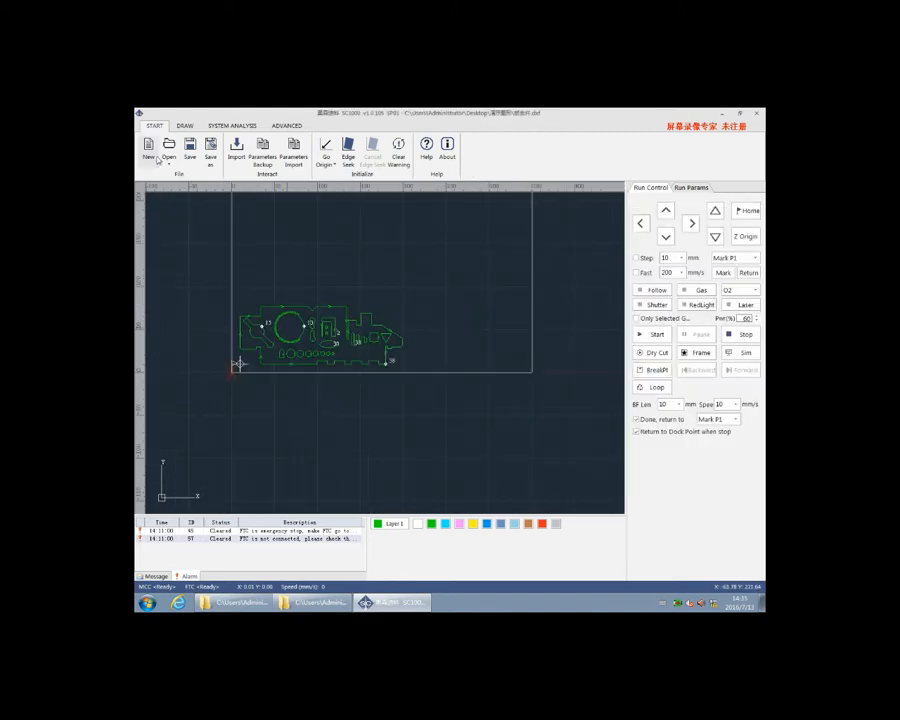
Start a new drawing and open the flower drawing 花.dxf from the 演示图形 folder
click(151, 157)
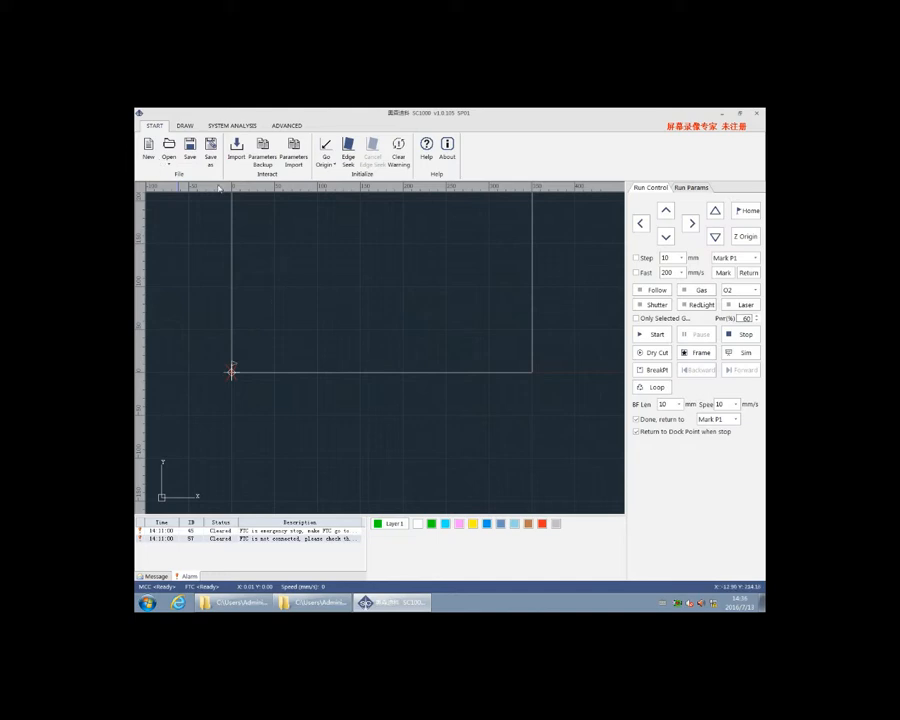
click(170, 149)
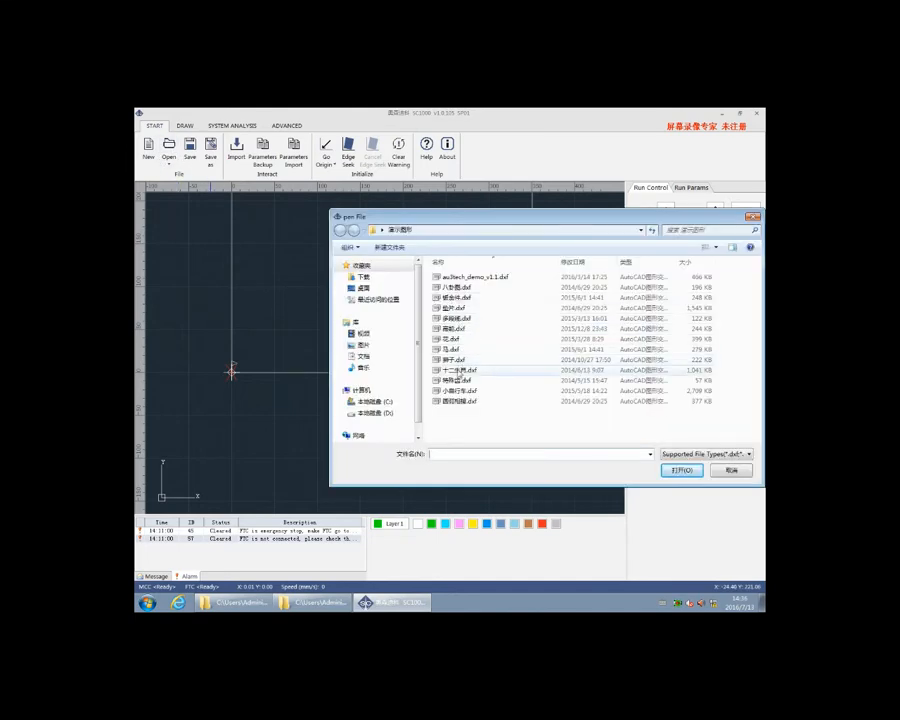
double_click(452, 339)
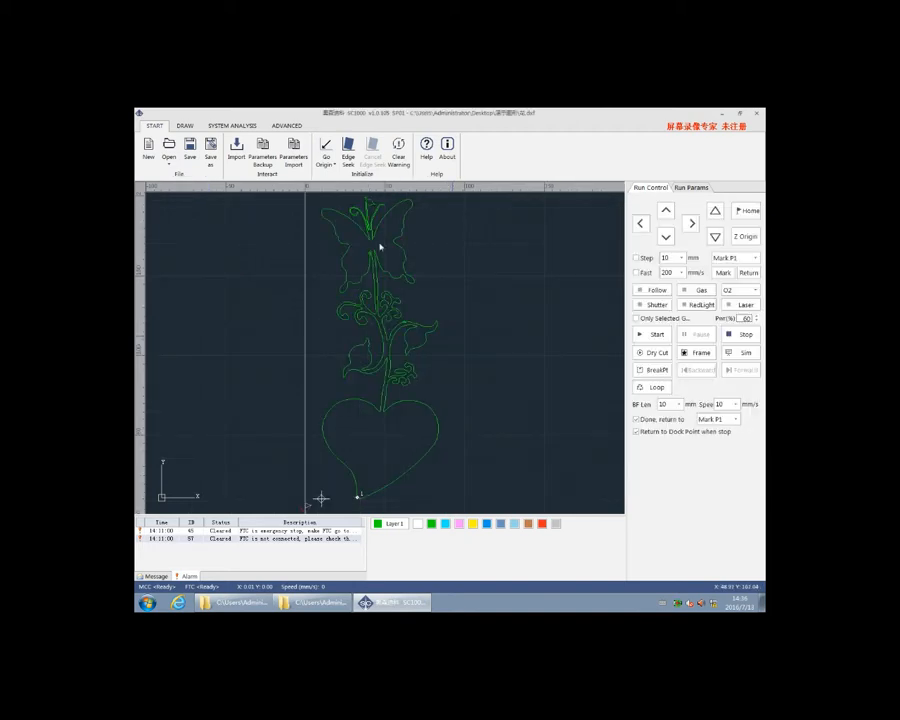
scroll(352, 322, down, 6)
scroll(362, 314, up, 1)
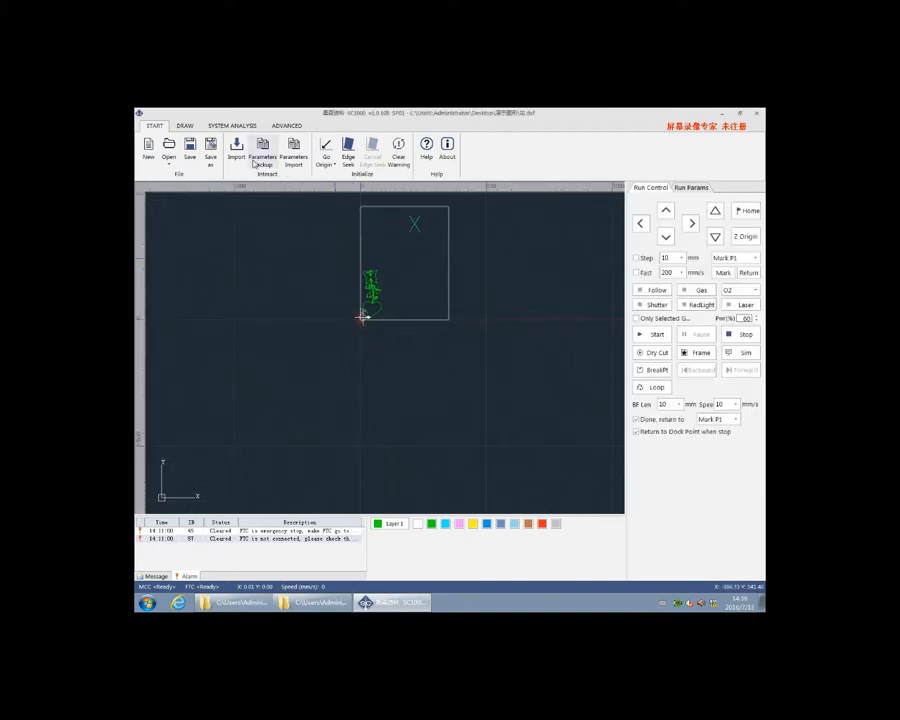
Import the horse drawing 马.dxf into the current file alongside the flower
click(170, 149)
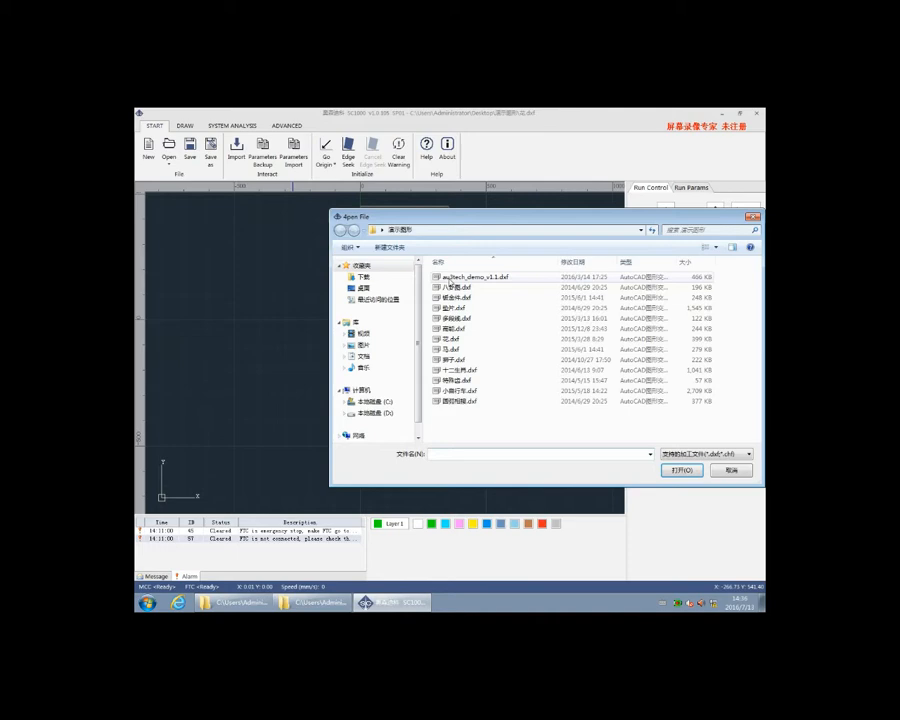
double_click(452, 349)
scroll(370, 245, down, 4)
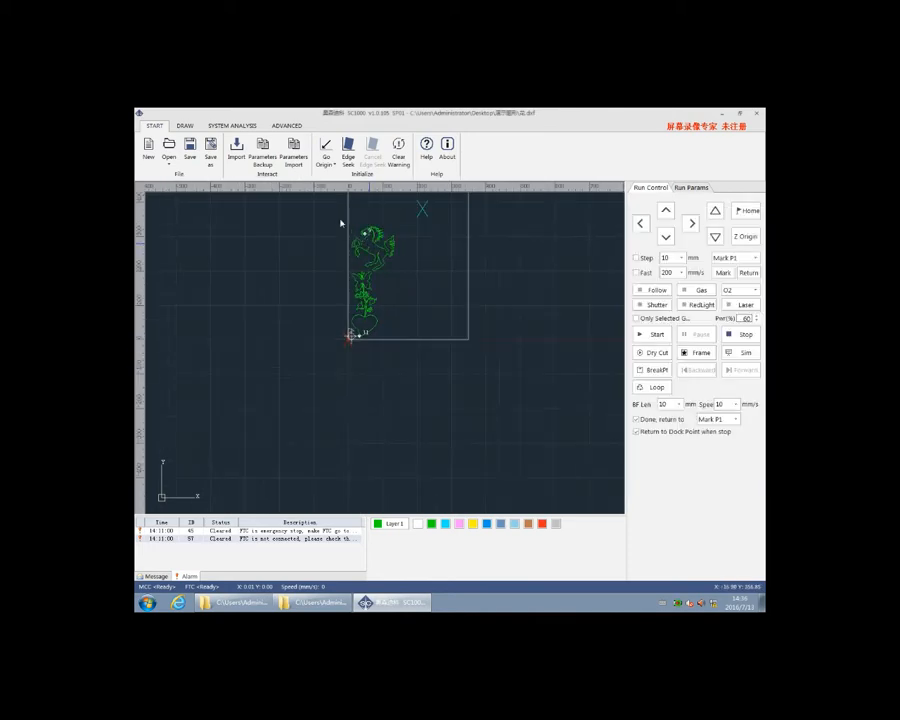
scroll(360, 270, up, 1)
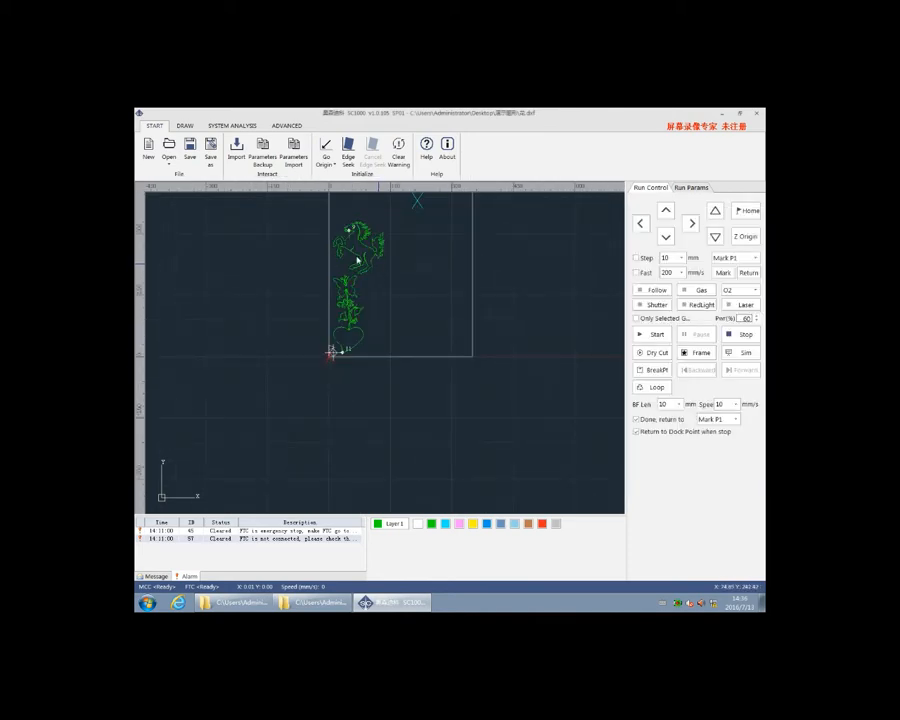
Save a copy of the combined drawing as 123 in the dxf file format in the 演示图形 folder
click(211, 159)
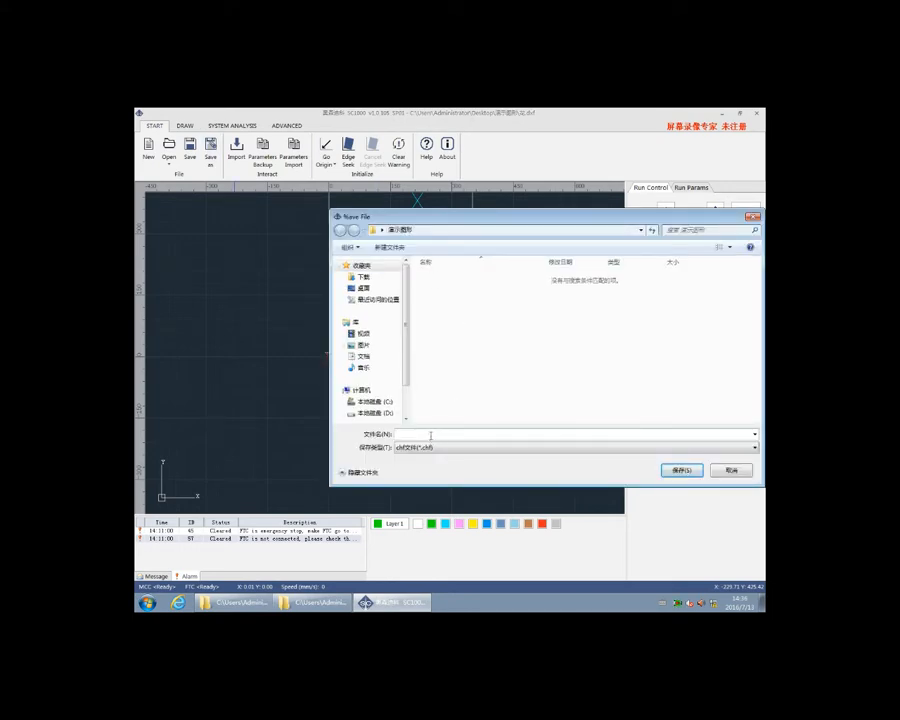
text(123)
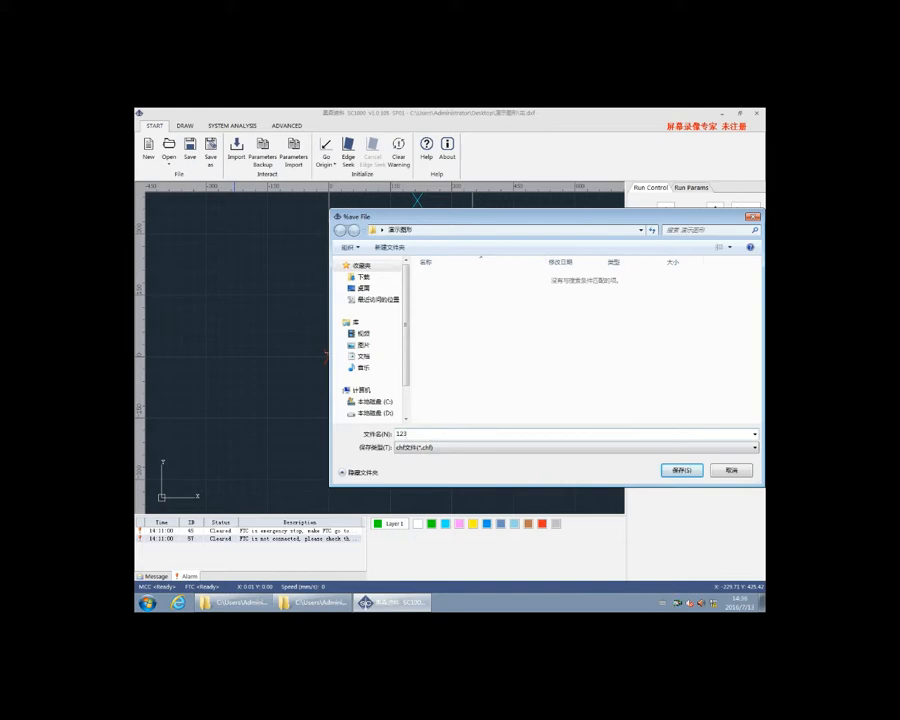
click(625, 448)
click(419, 467)
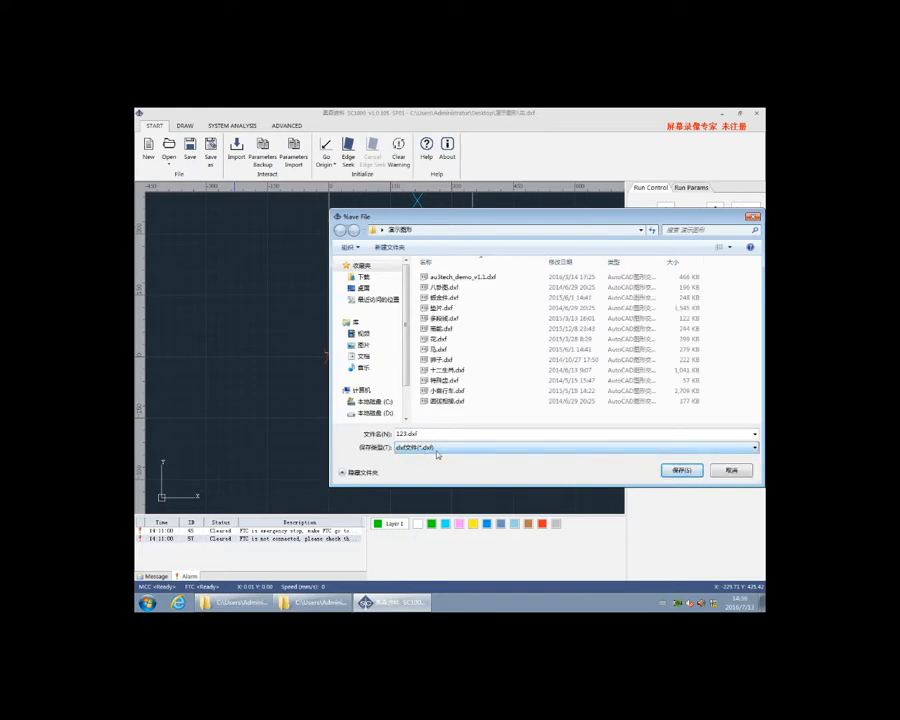
click(684, 471)
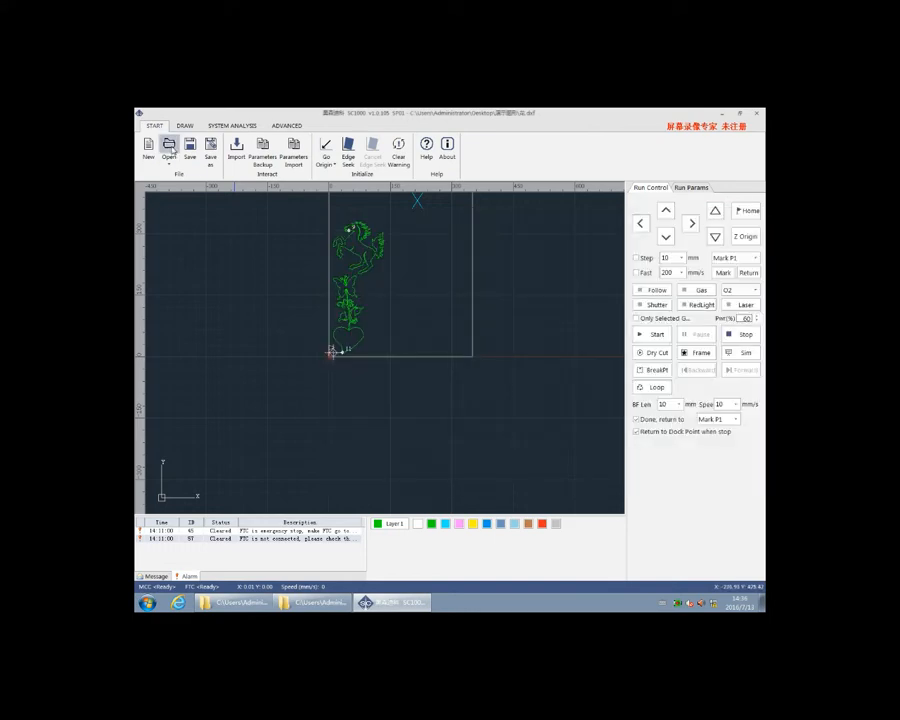
Open the saved file 123.dxf from the 演示图形 folder to check it
click(169, 148)
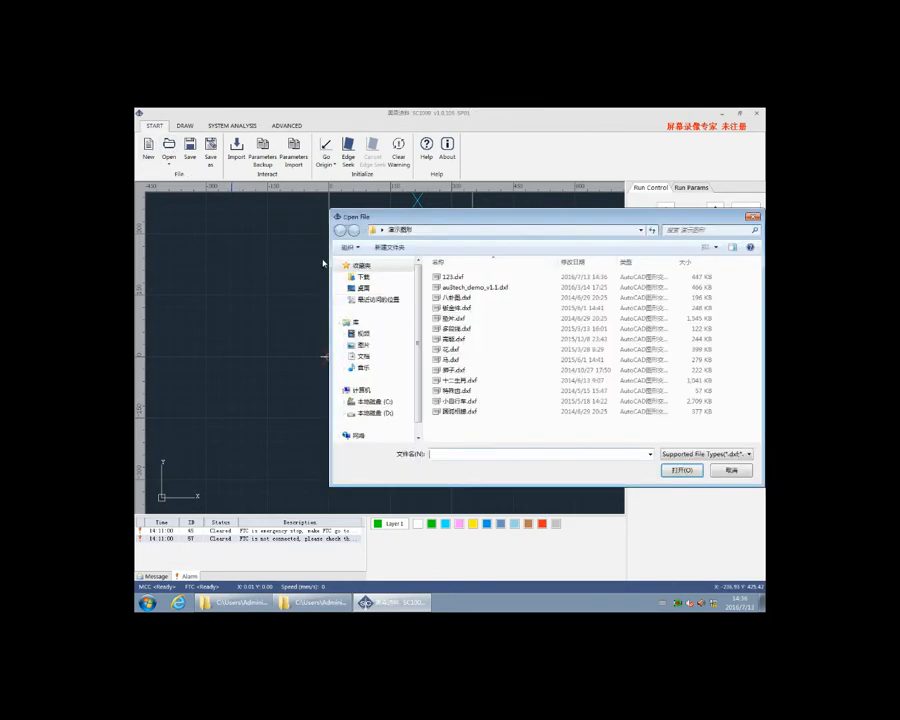
click(449, 278)
double_click(449, 280)
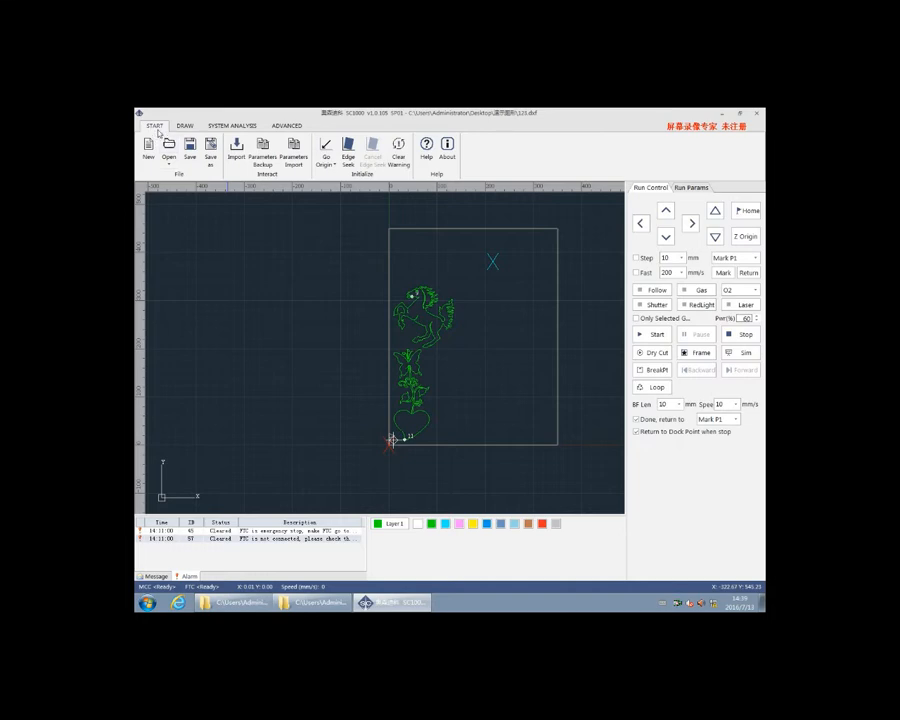
Start a new drawing and draw a horizontal line about 31 mm long in the upper-left area of the work frame
click(148, 147)
click(185, 125)
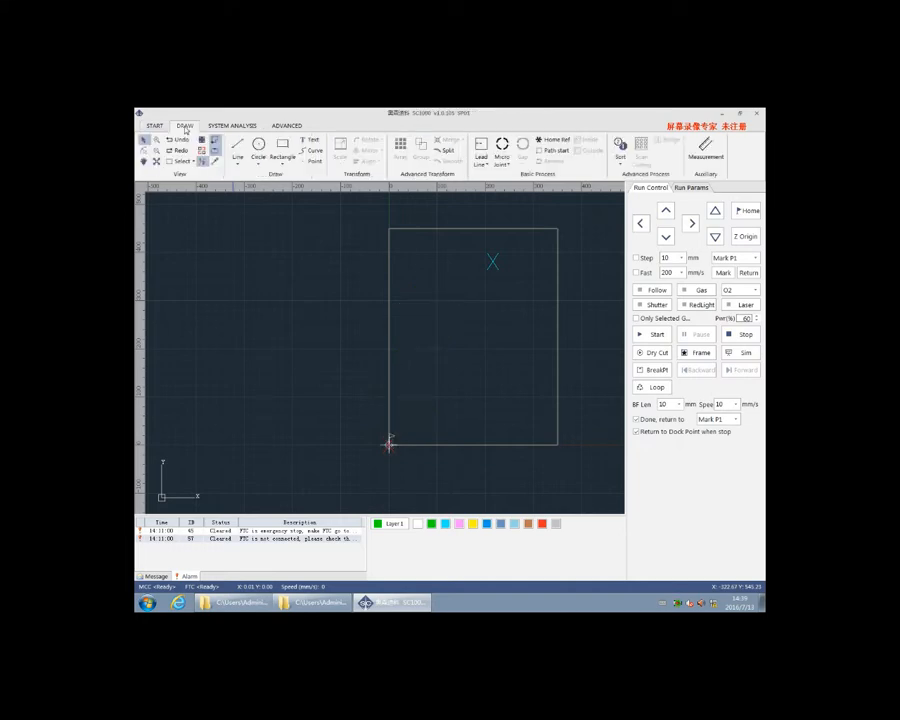
click(242, 167)
click(258, 166)
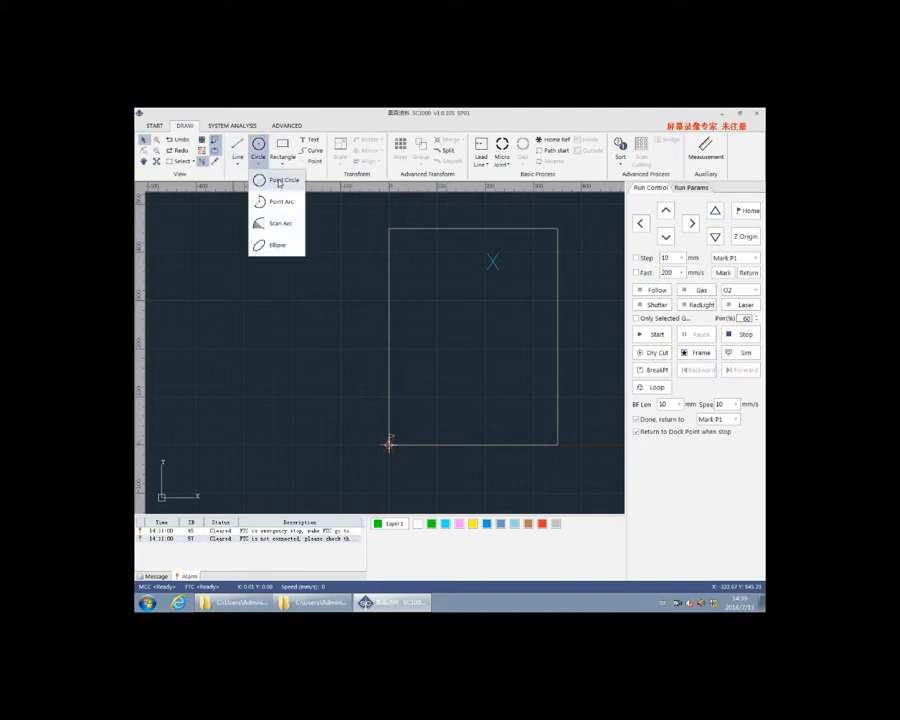
click(270, 166)
click(284, 167)
click(283, 158)
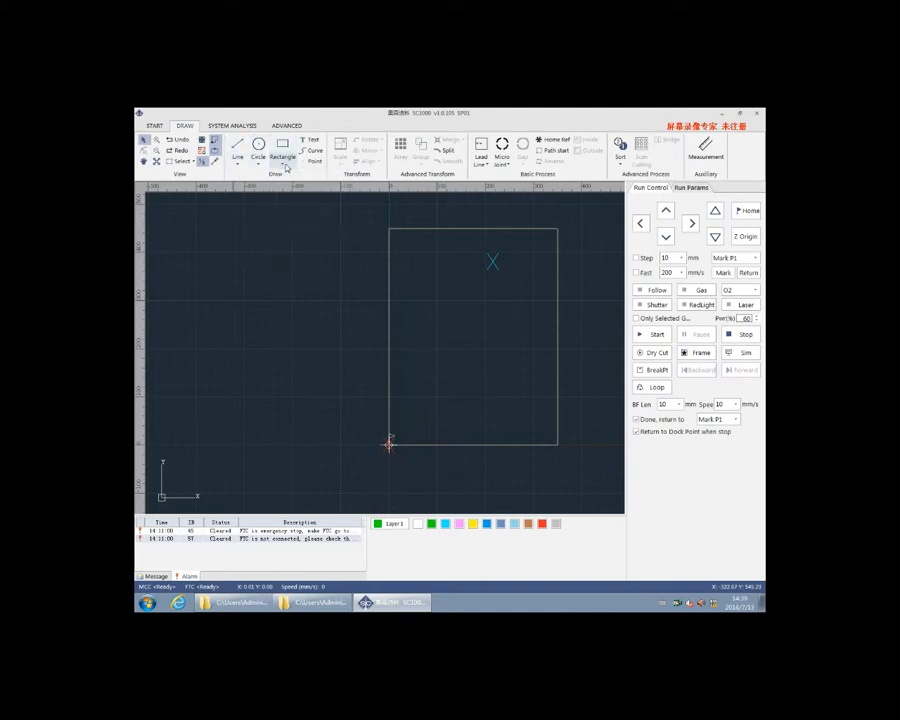
click(406, 265)
right_click(421, 265)
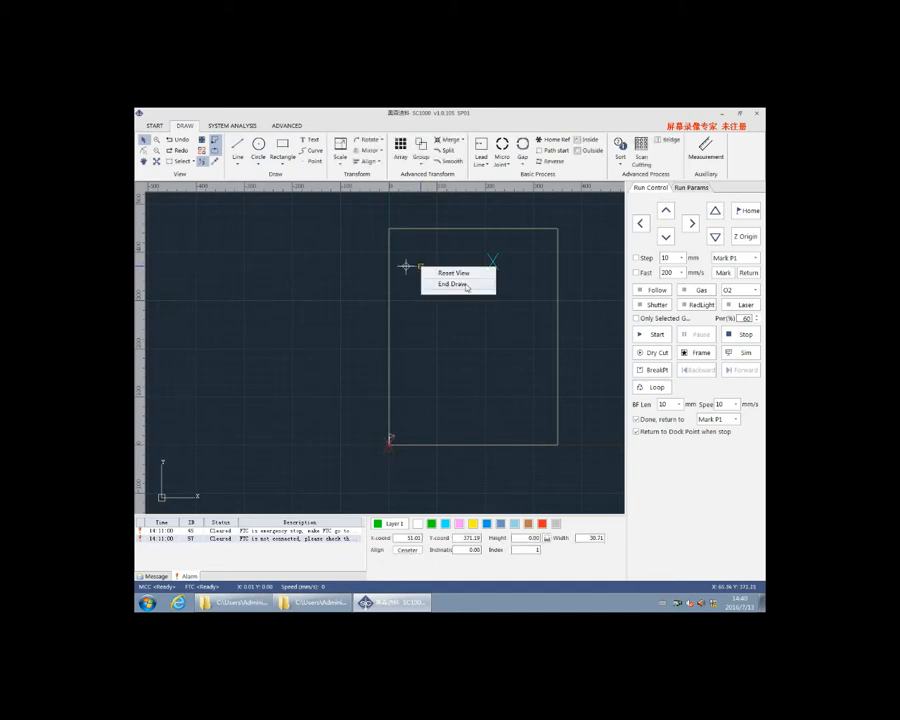
click(428, 282)
Draw a circle with a radius of about 15 mm just below the line
click(255, 164)
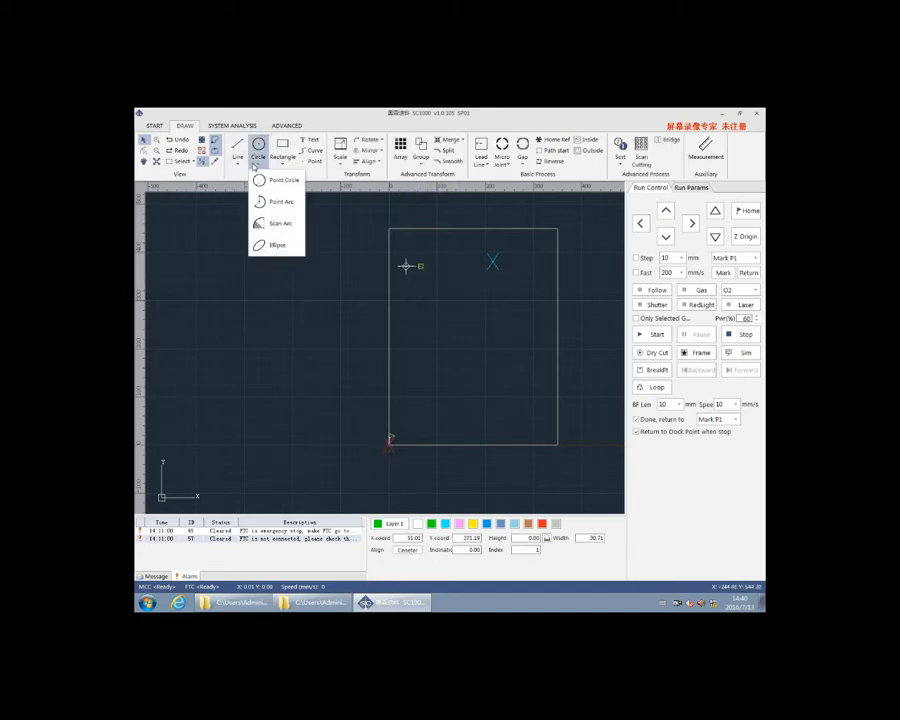
click(262, 180)
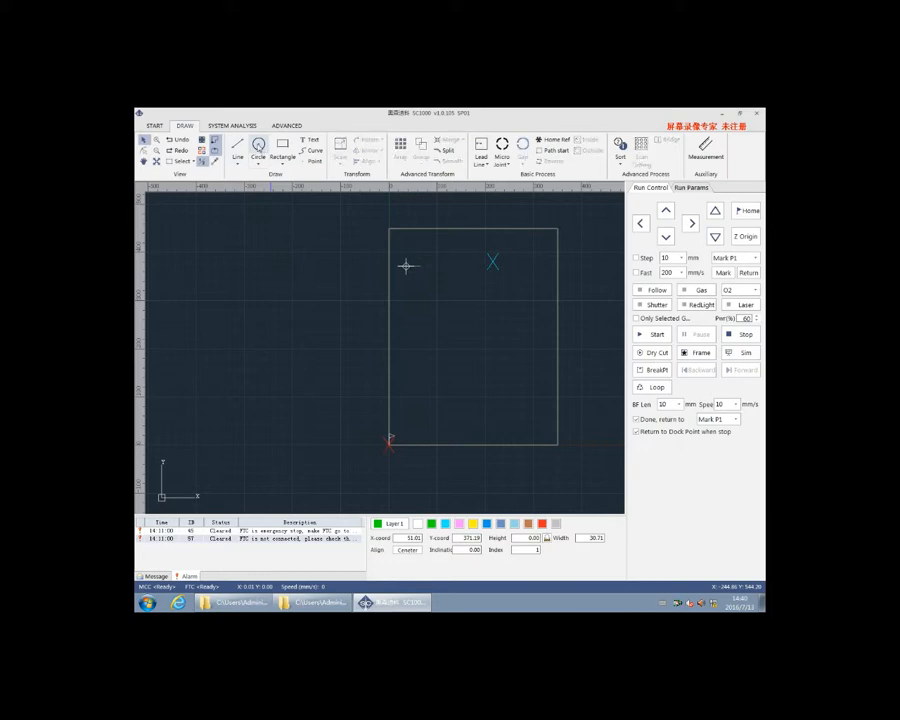
click(413, 282)
click(418, 287)
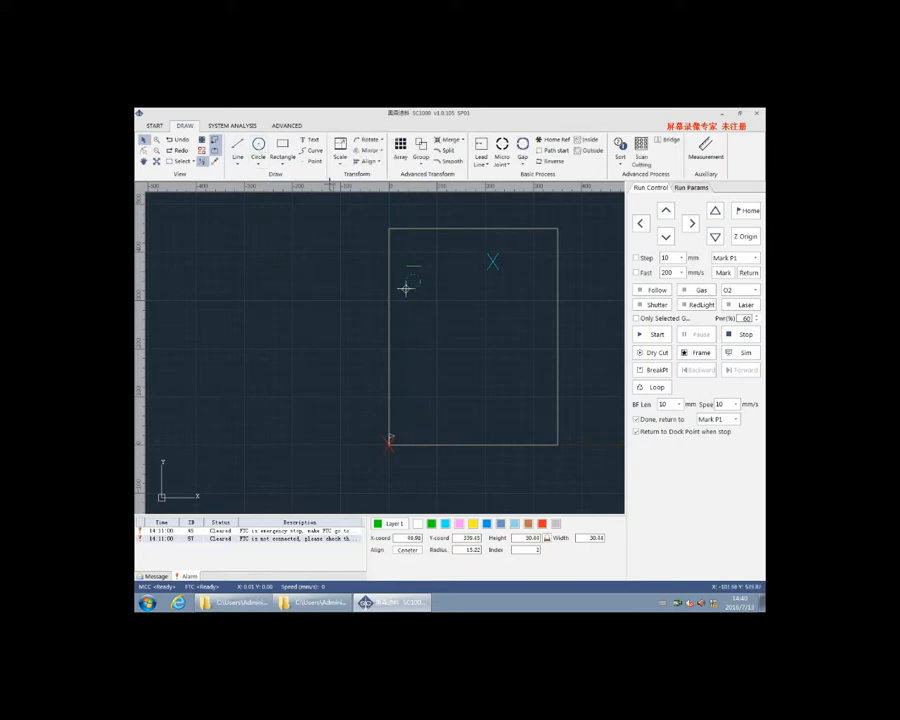
Draw a rectangle about 42 mm wide below the circle and set its height to 25 mm
click(281, 150)
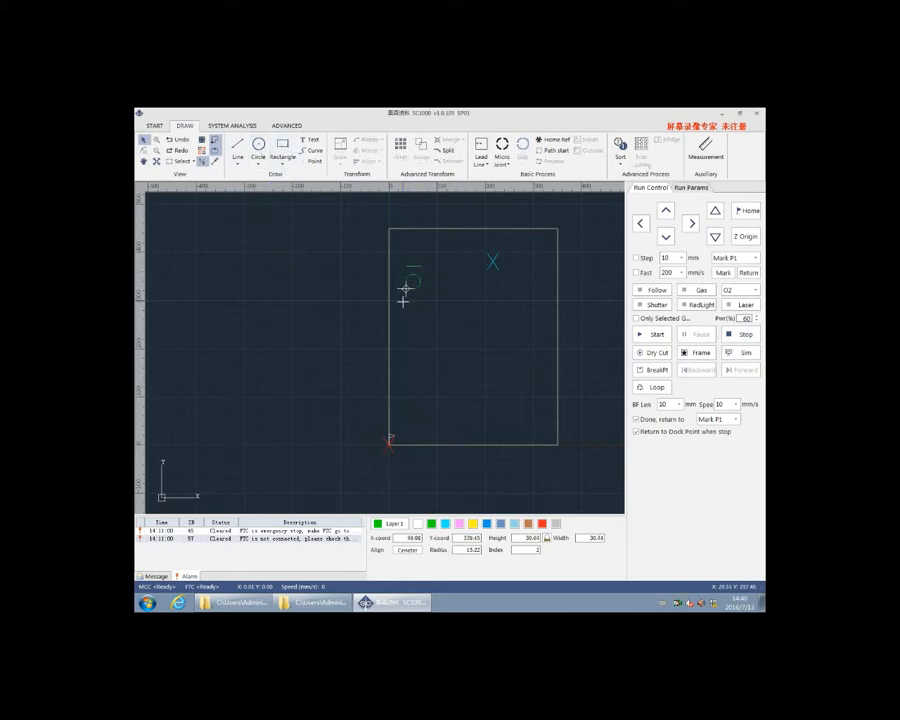
click(403, 302)
click(422, 309)
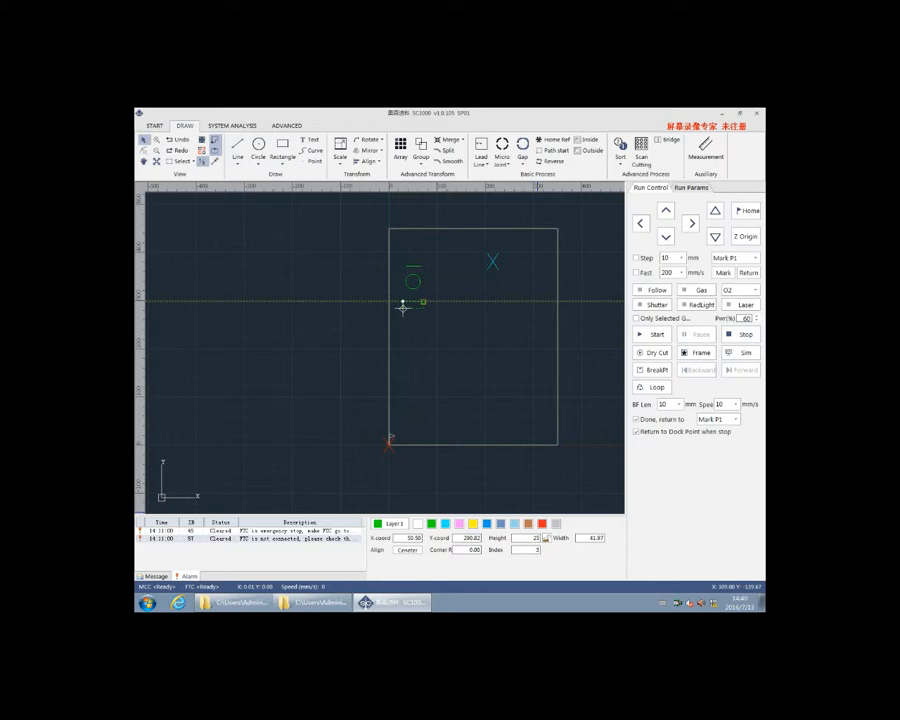
click(451, 393)
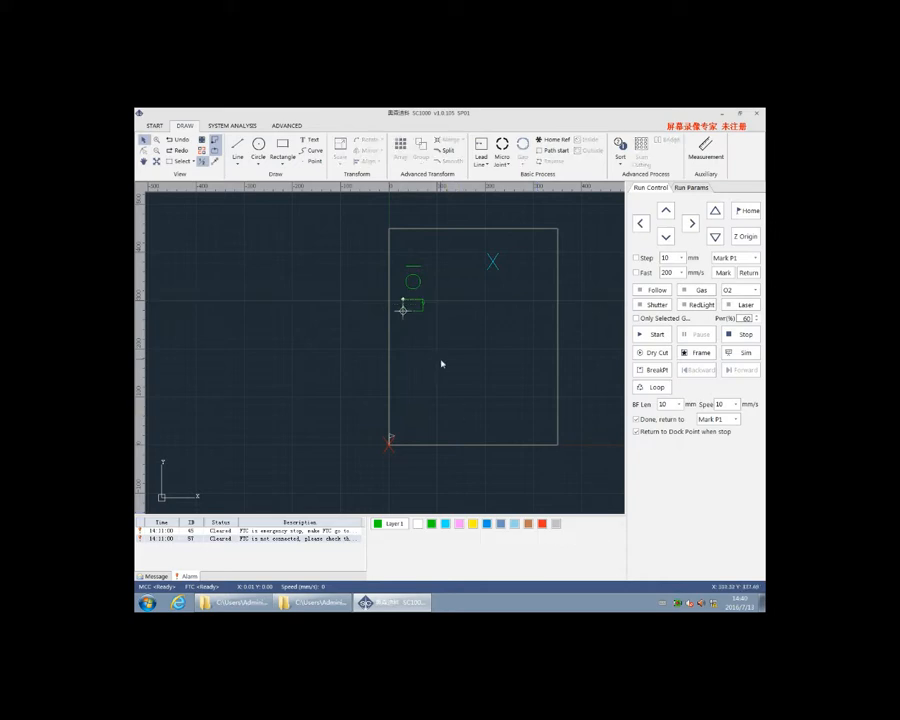
click(416, 308)
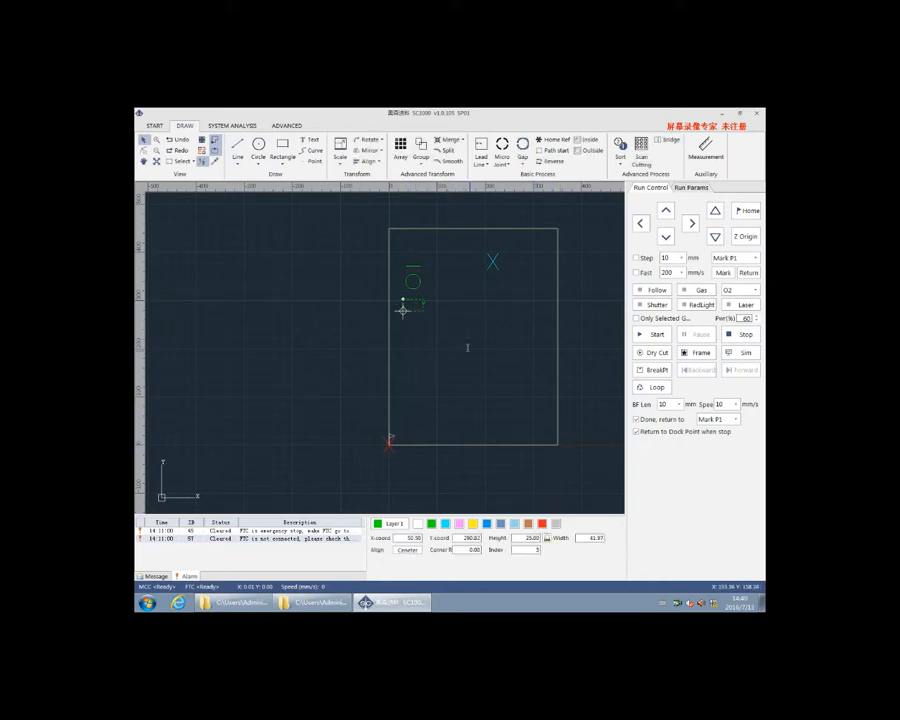
Draw a hexagon below the rectangle, using the polygon tool
click(286, 166)
click(294, 203)
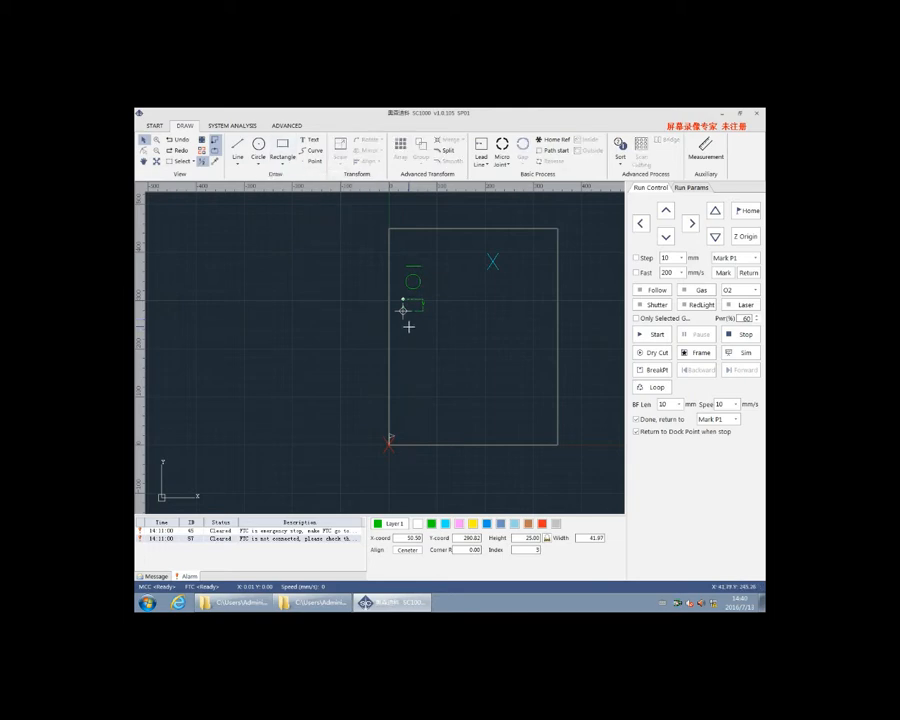
drag(399, 317, 417, 341)
click(426, 352)
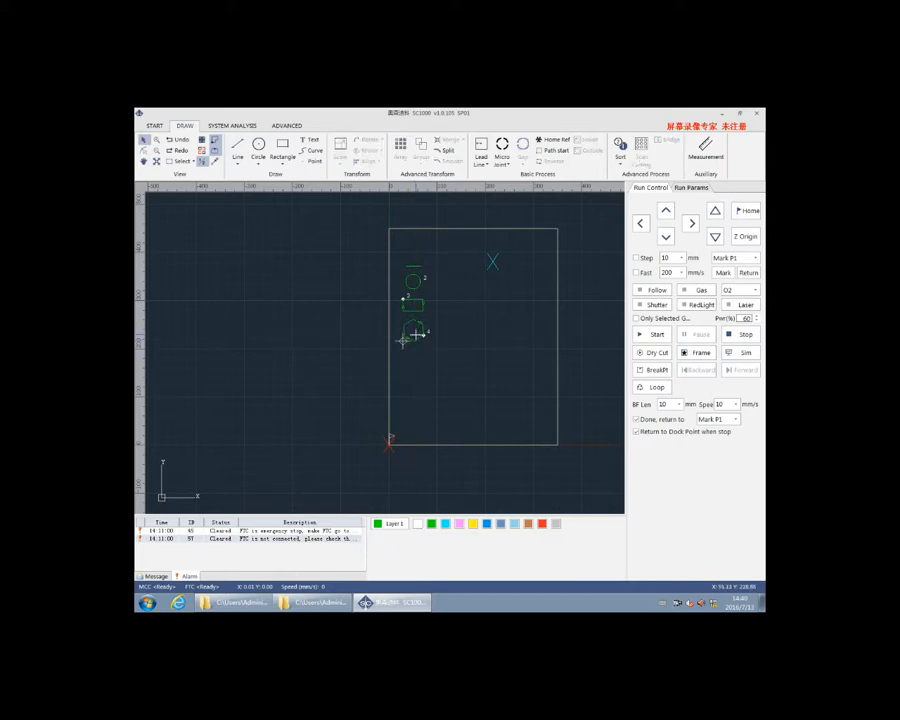
Draw a six-pointed star below the hexagon, with an outer radius of about 27 mm and an inner radius of about 7 mm
click(286, 171)
click(294, 222)
drag(401, 358, 420, 367)
click(412, 361)
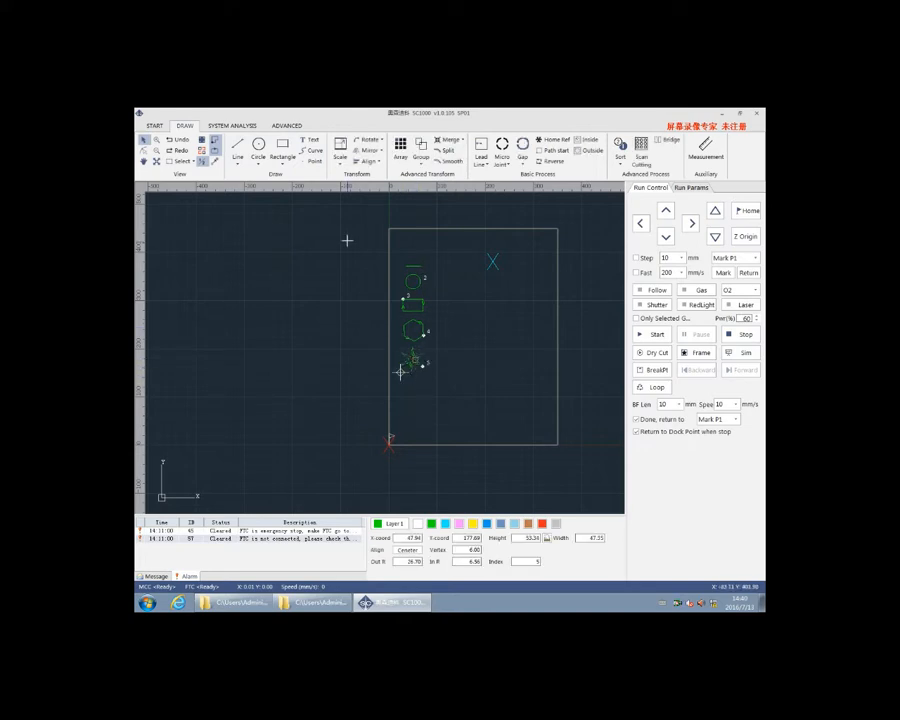
click(309, 142)
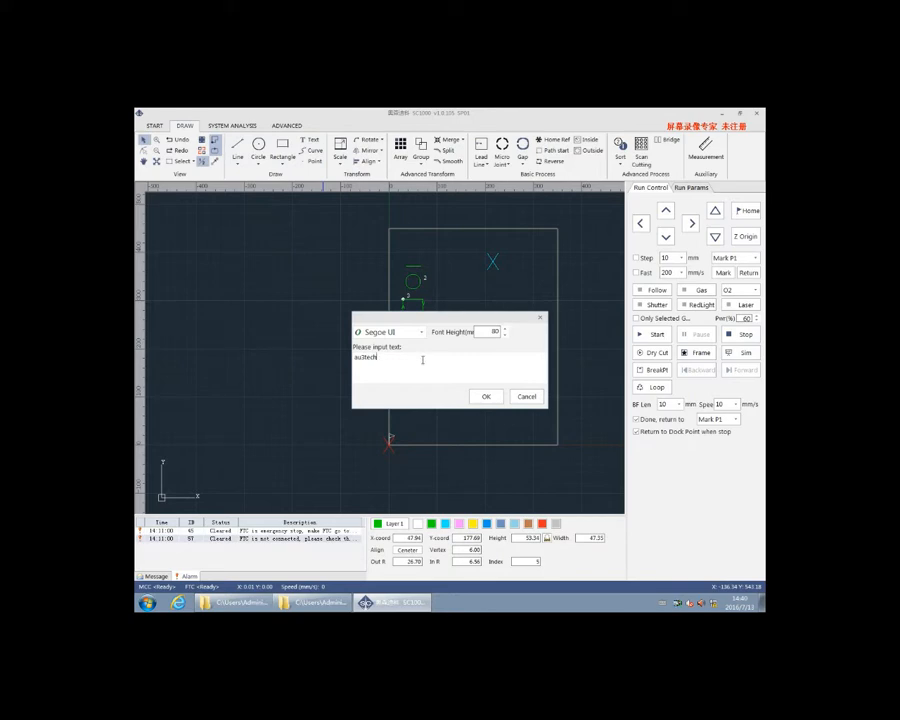
drag(351, 364, 368, 362)
double_click(492, 335)
click(486, 396)
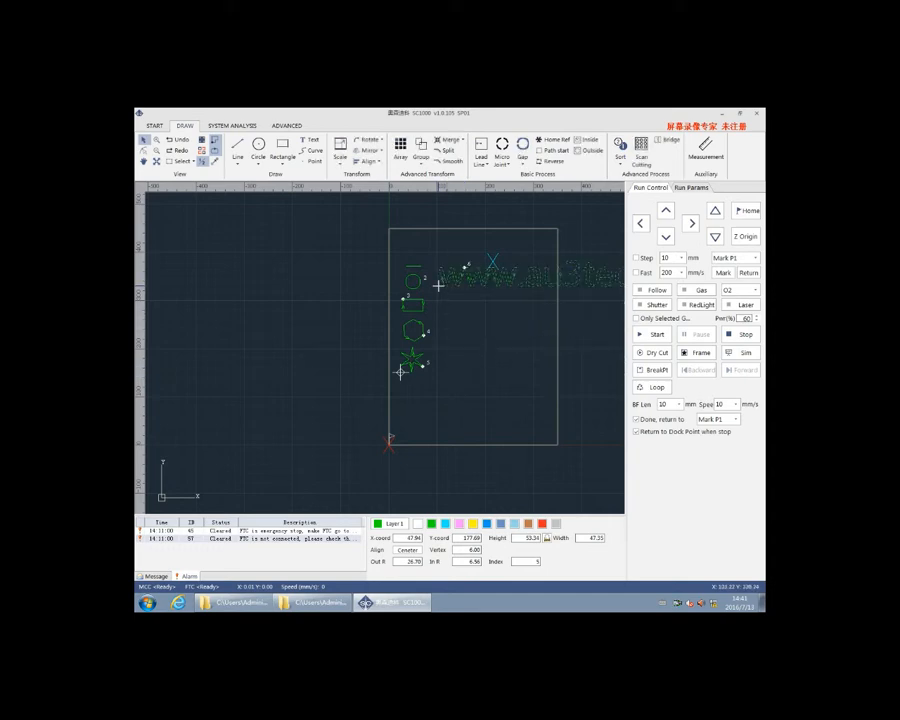
scroll(436, 284, down, 4)
scroll(510, 310, up, 1)
click(547, 300)
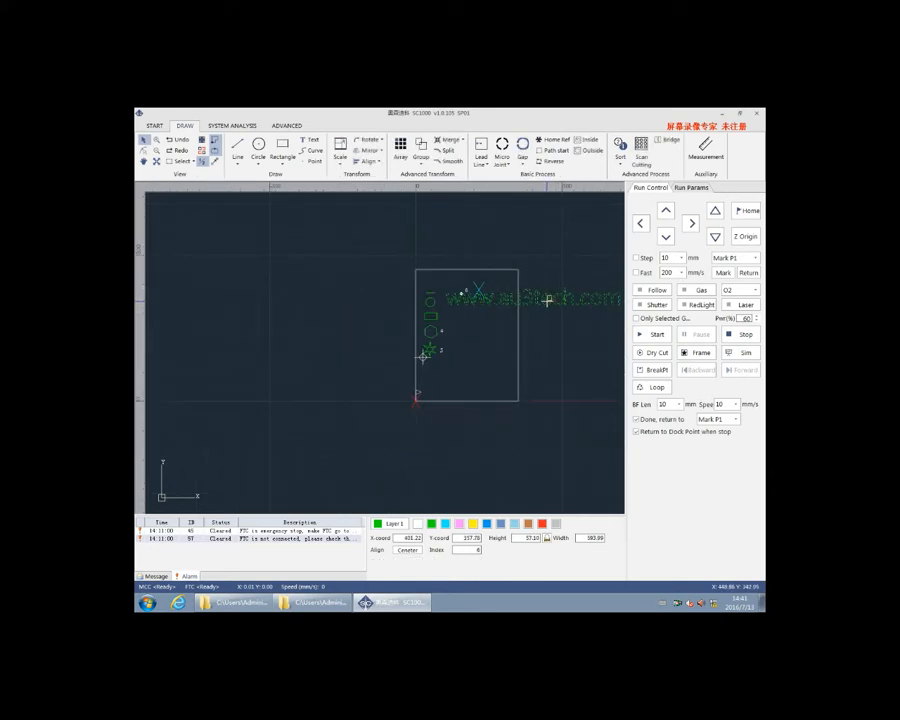
click(342, 146)
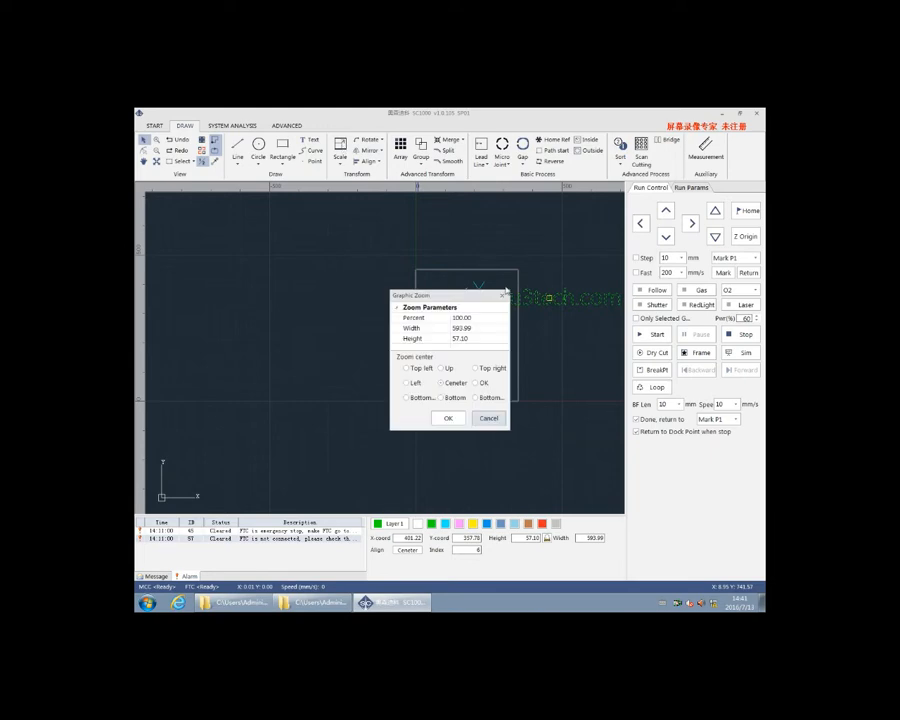
click(462, 328)
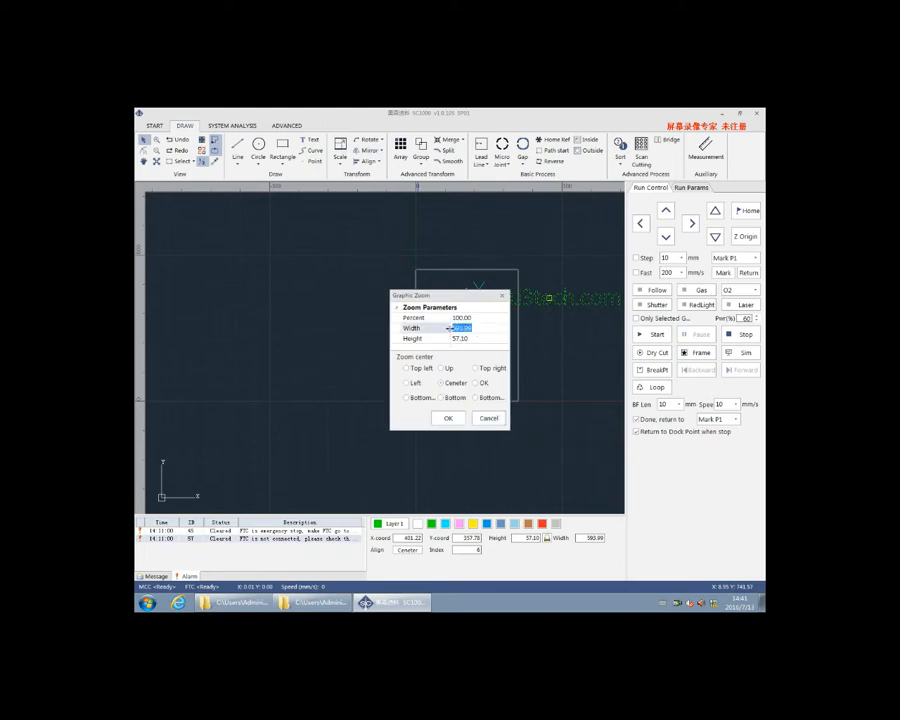
text(4)
click(452, 421)
Move the scaled text inside the work area, level with the circle, and deselect it
scroll(470, 304, up, 4)
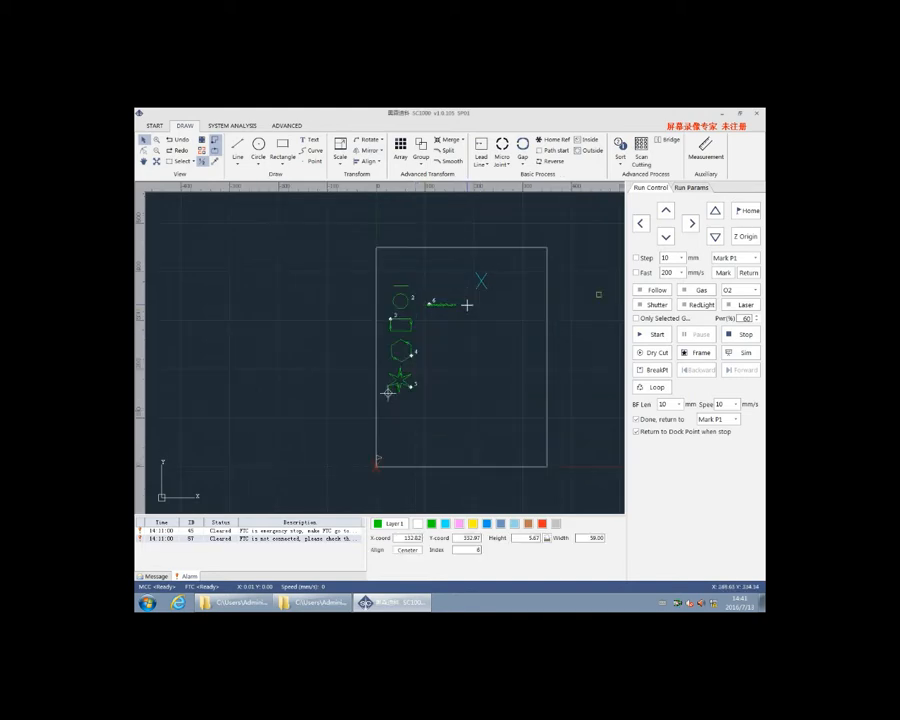
scroll(423, 301, up, 5)
scroll(422, 298, down, 4)
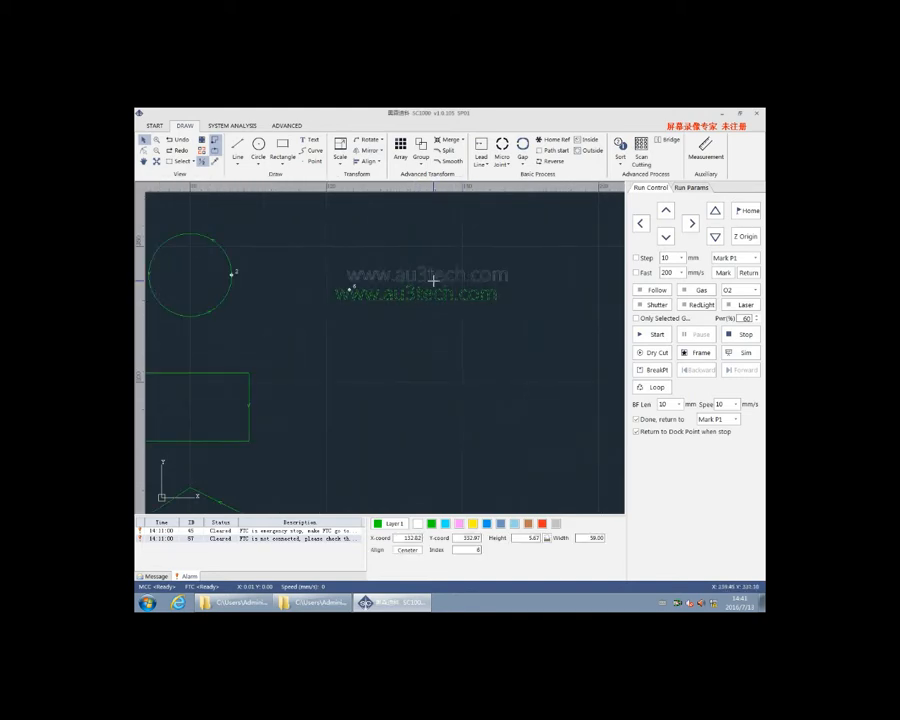
scroll(470, 322, down, 4)
scroll(464, 342, up, 4)
scroll(460, 303, down, 4)
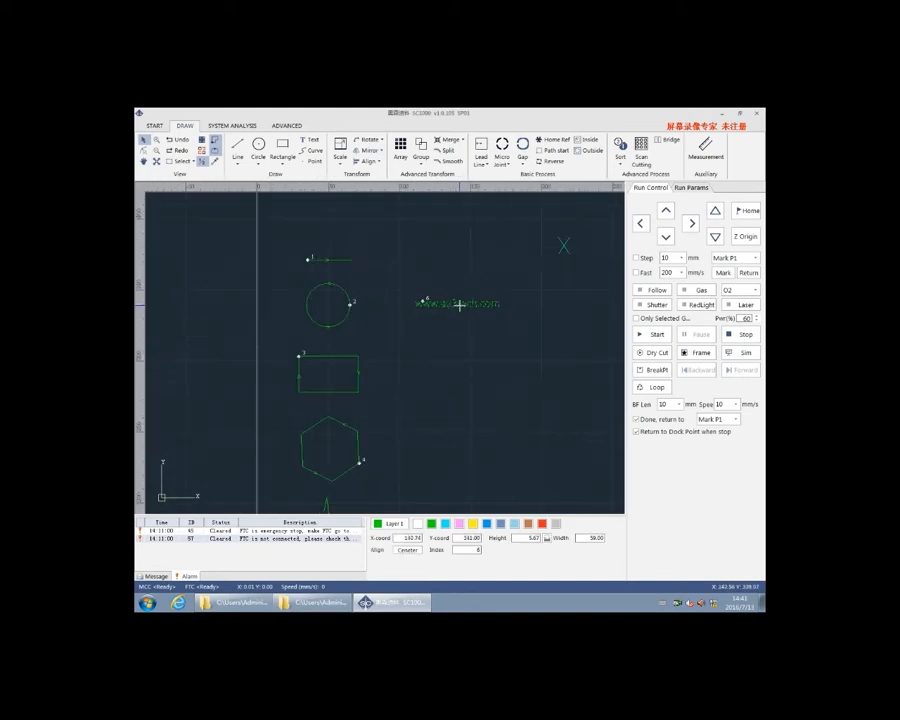
click(467, 326)
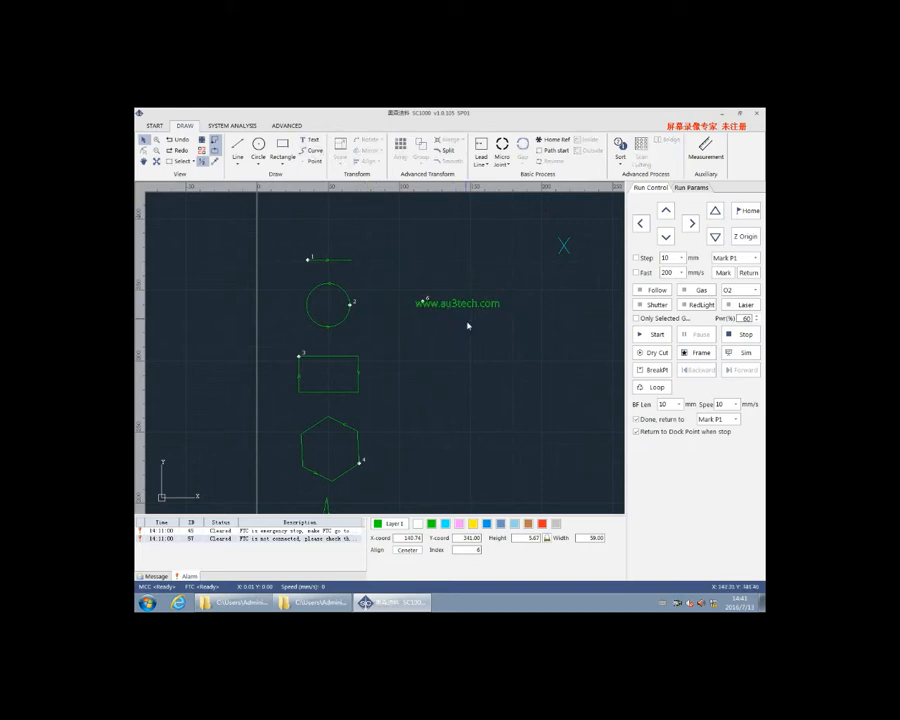
Draw an open zigzag curve about 28 mm wide and 20 mm high below the text, and place two points beneath it
click(441, 347)
click(479, 347)
click(447, 368)
right_click(479, 374)
click(505, 391)
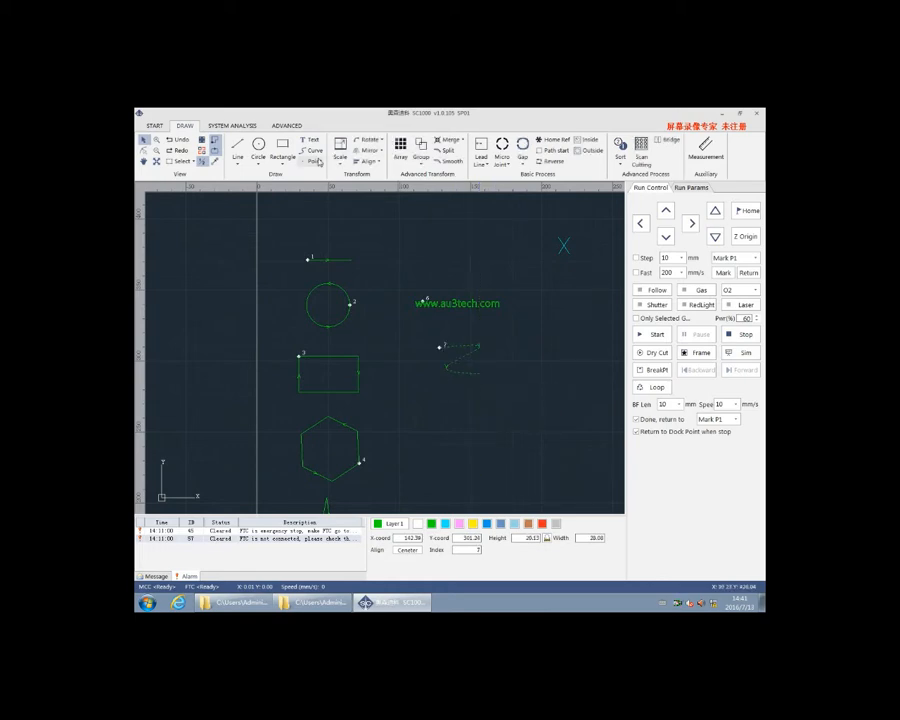
click(461, 407)
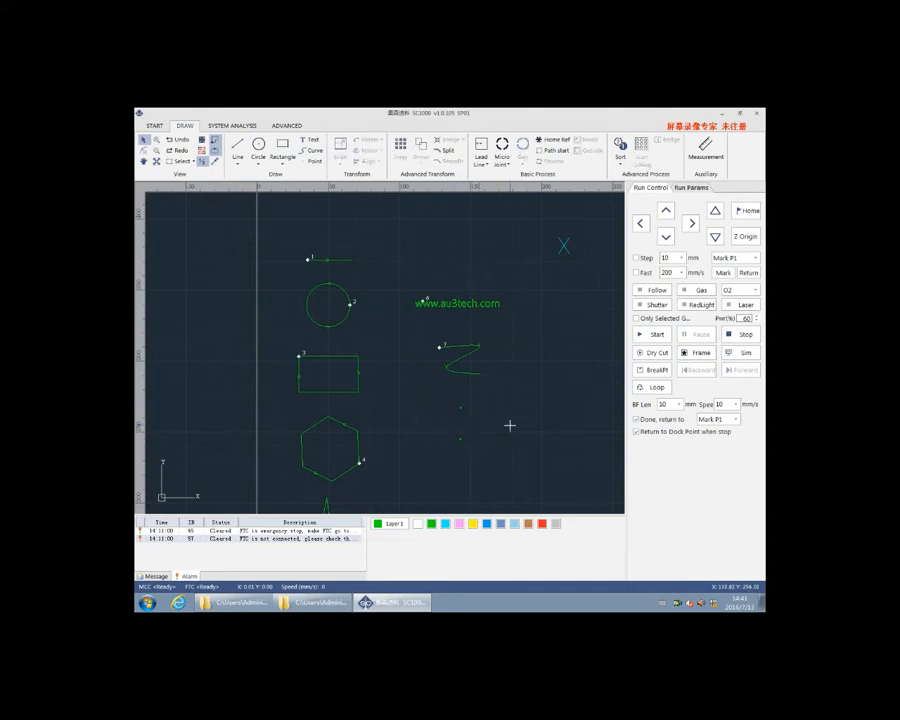
Round the corners of the rectangle below the circle with a 5 mm corner radius
scroll(500, 418, down, 3)
scroll(495, 416, up, 3)
scroll(470, 408, down, 3)
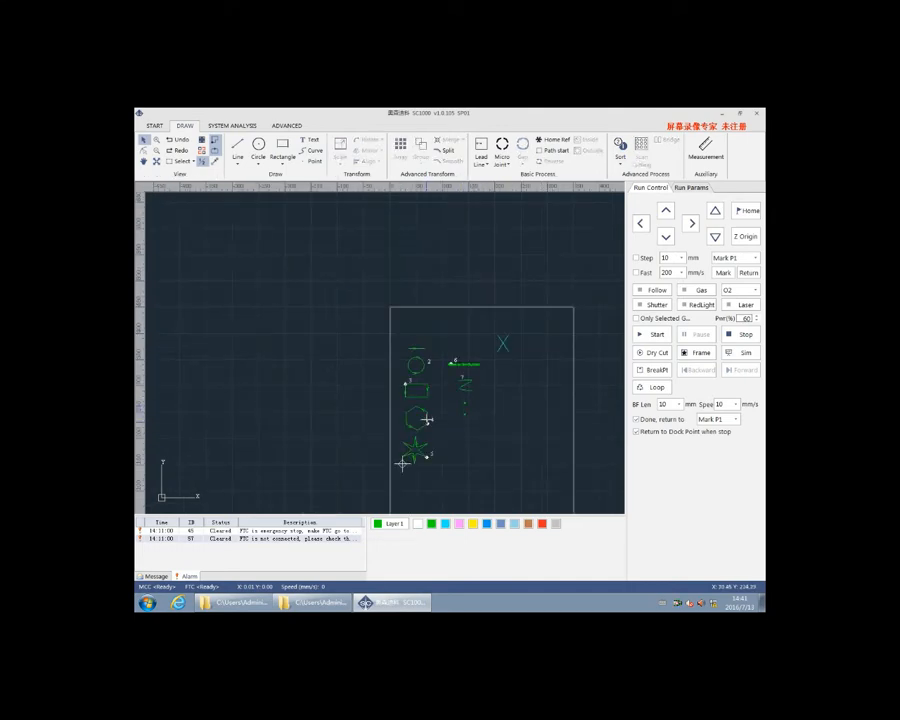
click(427, 397)
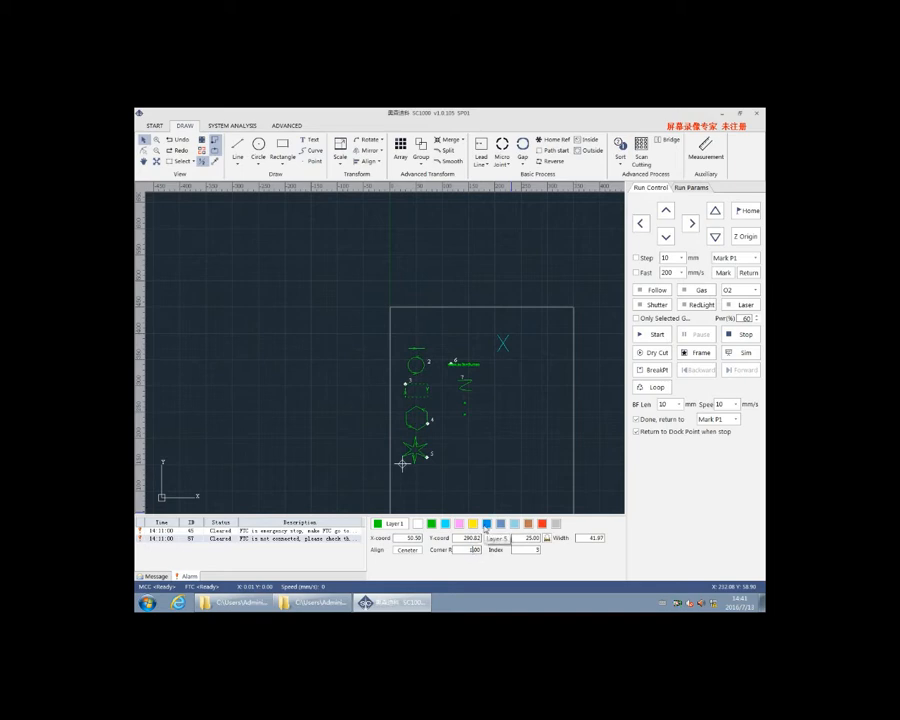
click(461, 479)
scroll(427, 391, up, 7)
scroll(426, 355, down, 5)
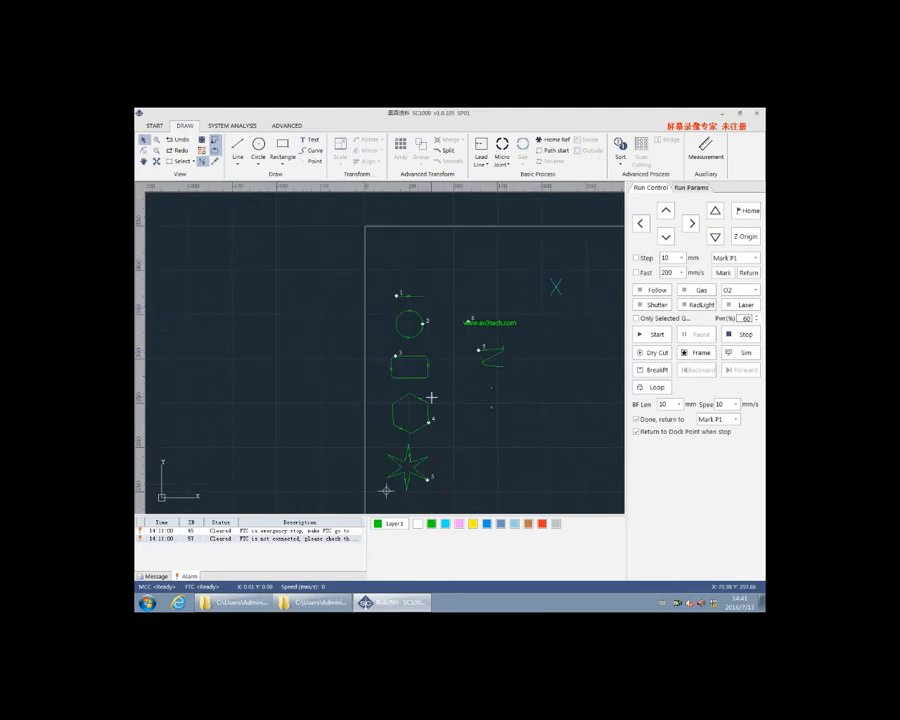
Turn the hexagon into an octagon by setting its vertex count to 8
click(434, 416)
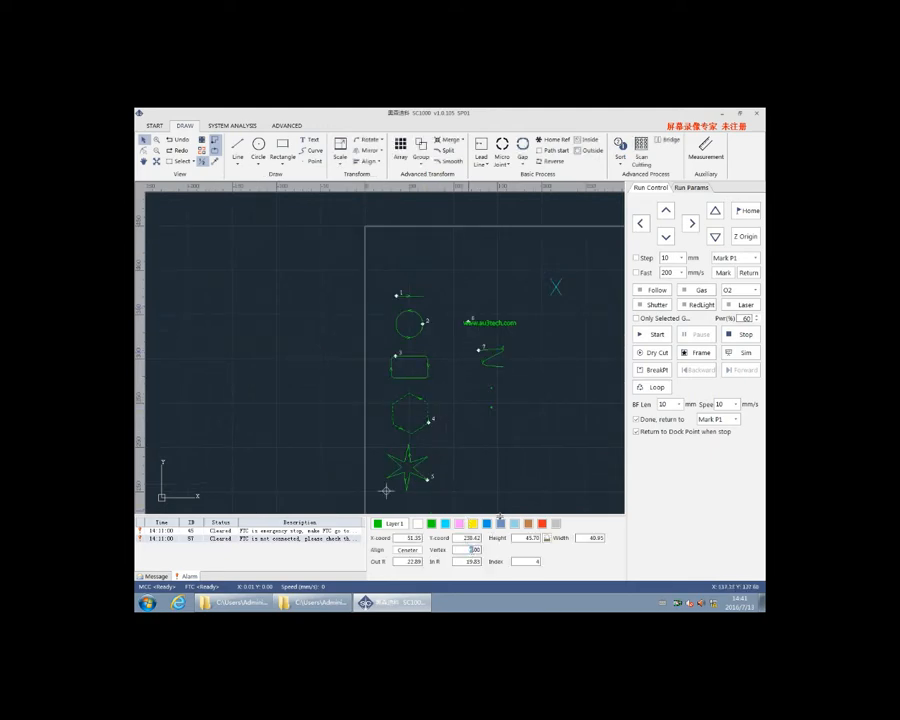
text(4)
click(436, 440)
scroll(426, 406, up, 5)
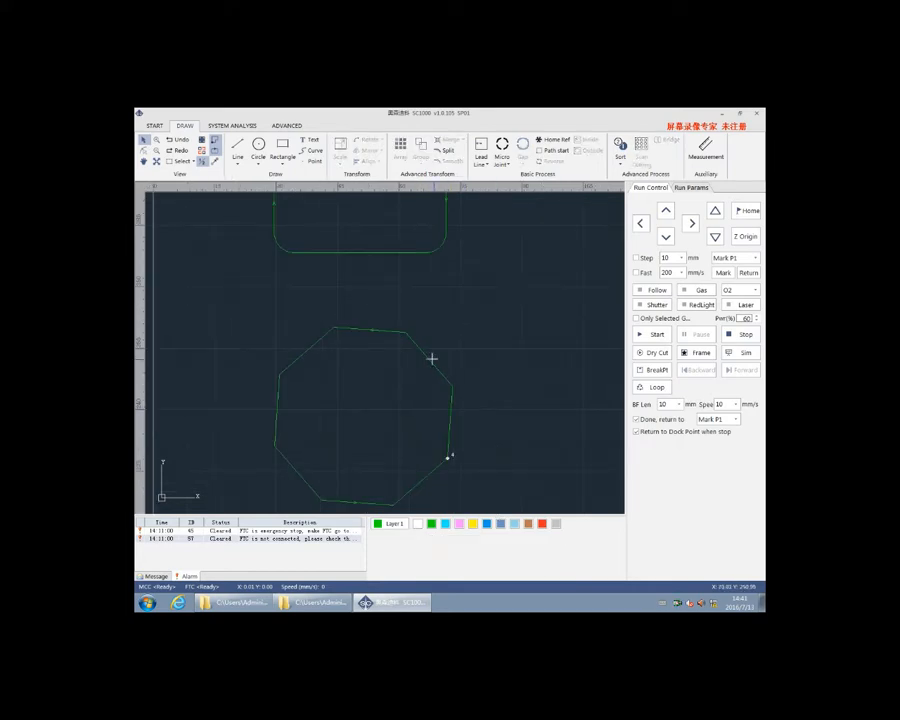
scroll(365, 350, down, 6)
click(376, 421)
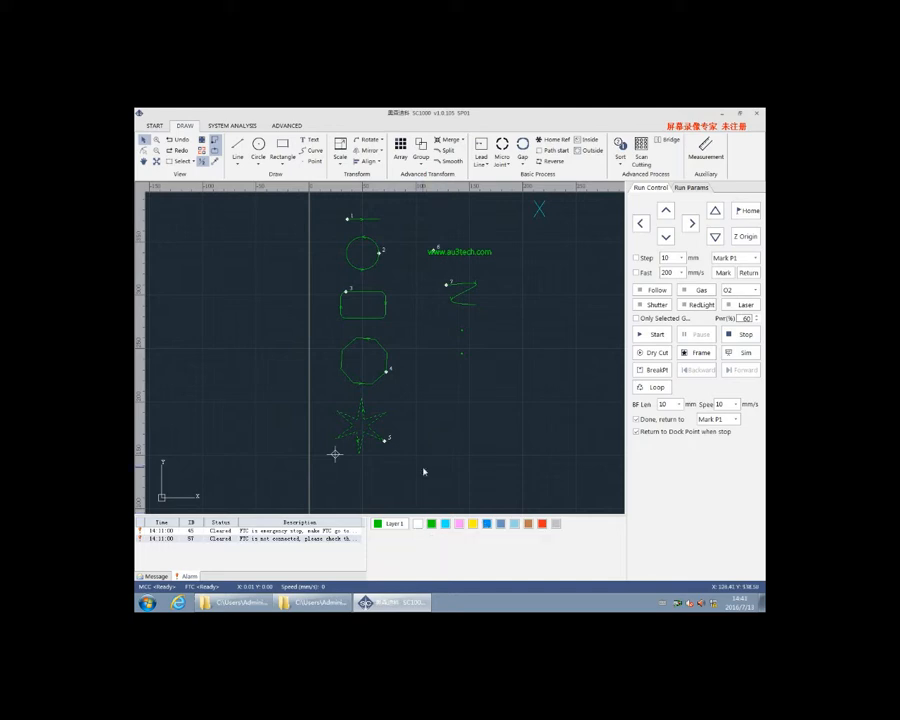
scroll(420, 466, up, 3)
scroll(352, 395, down, 6)
click(414, 381)
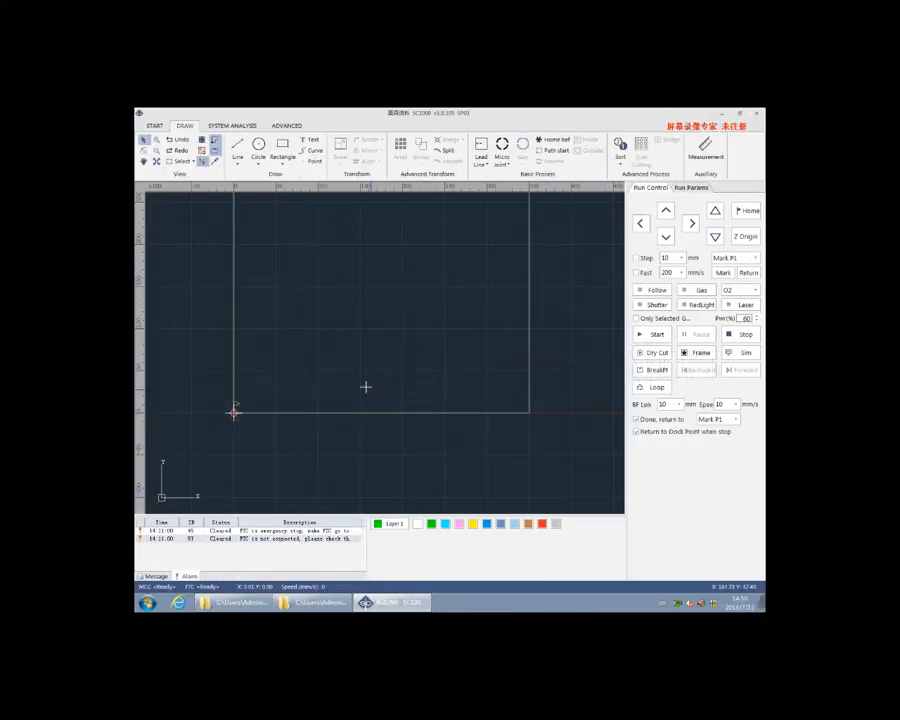
Open the drawing 多段线.dxf from the 演示图形 folder
click(155, 126)
click(169, 148)
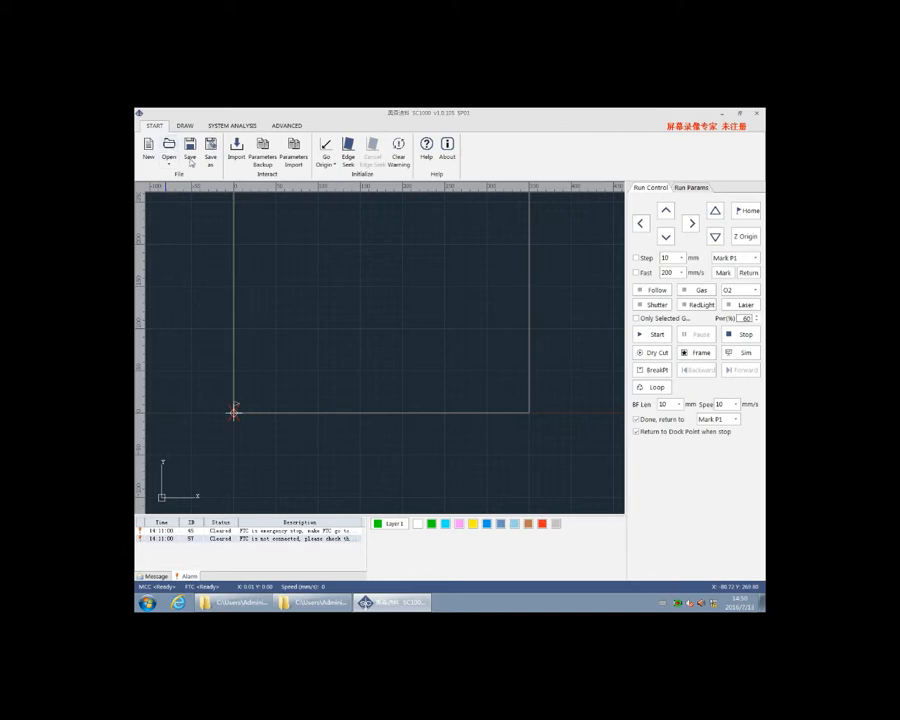
double_click(458, 332)
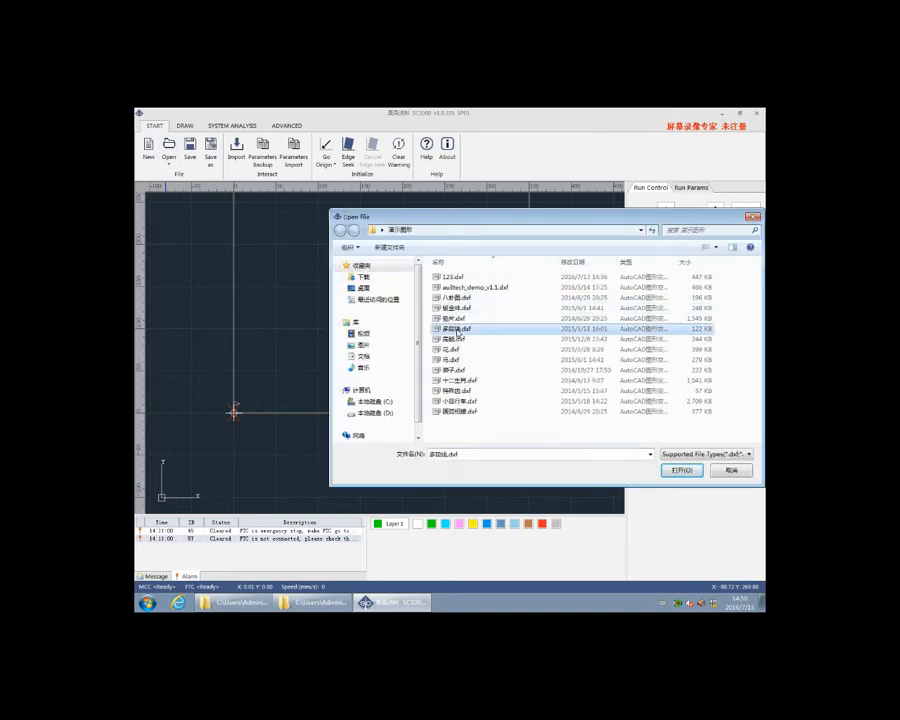
Scale the whole opened drawing to 50% and scale it back up by 200%
scroll(316, 300, down, 5)
drag(291, 273, 373, 328)
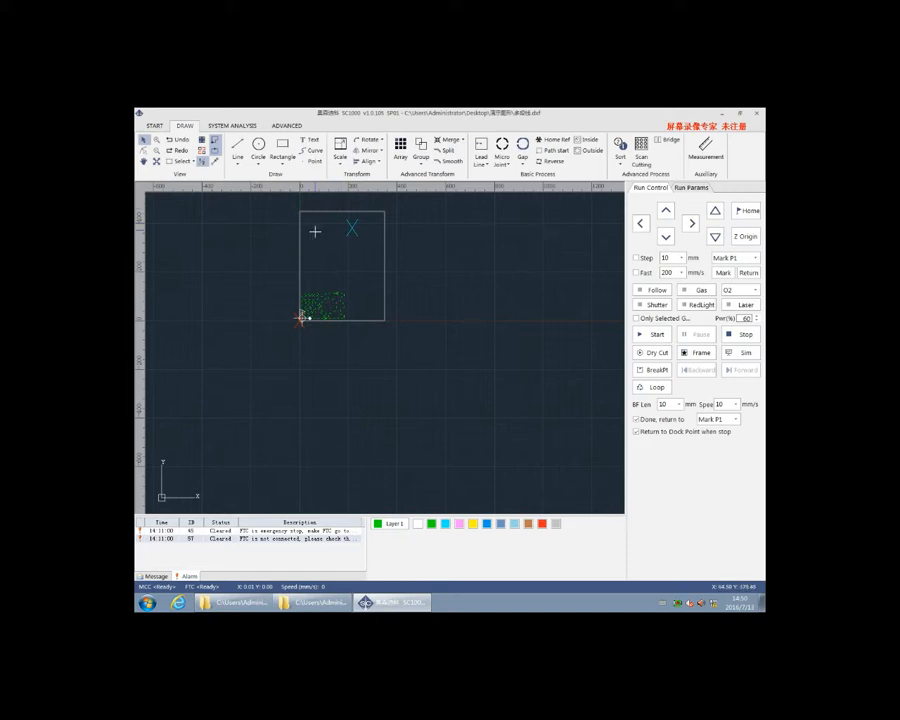
click(341, 167)
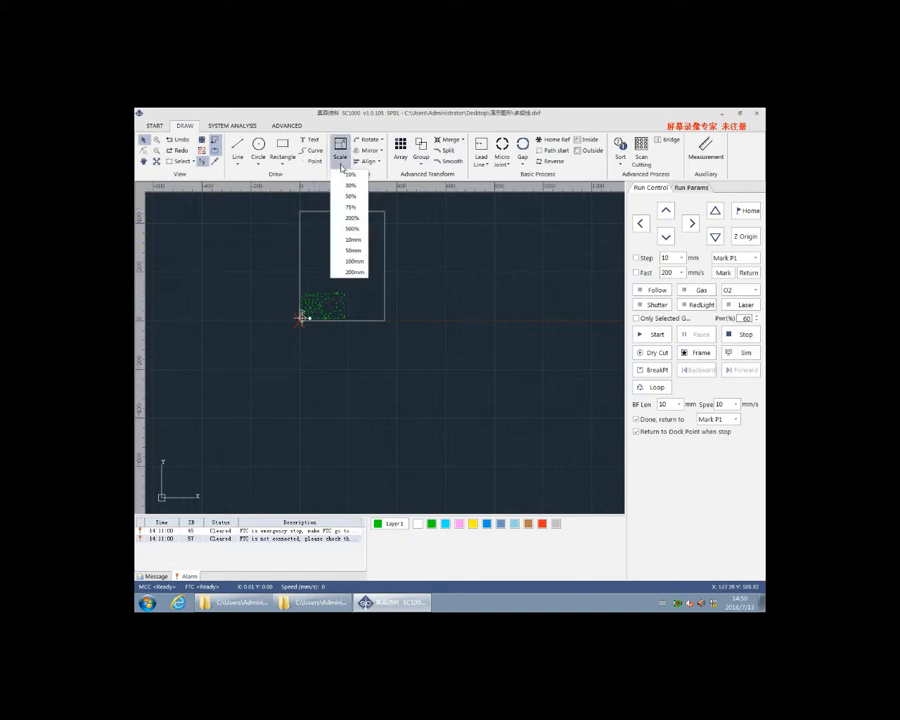
click(348, 198)
scroll(320, 305, down, 2)
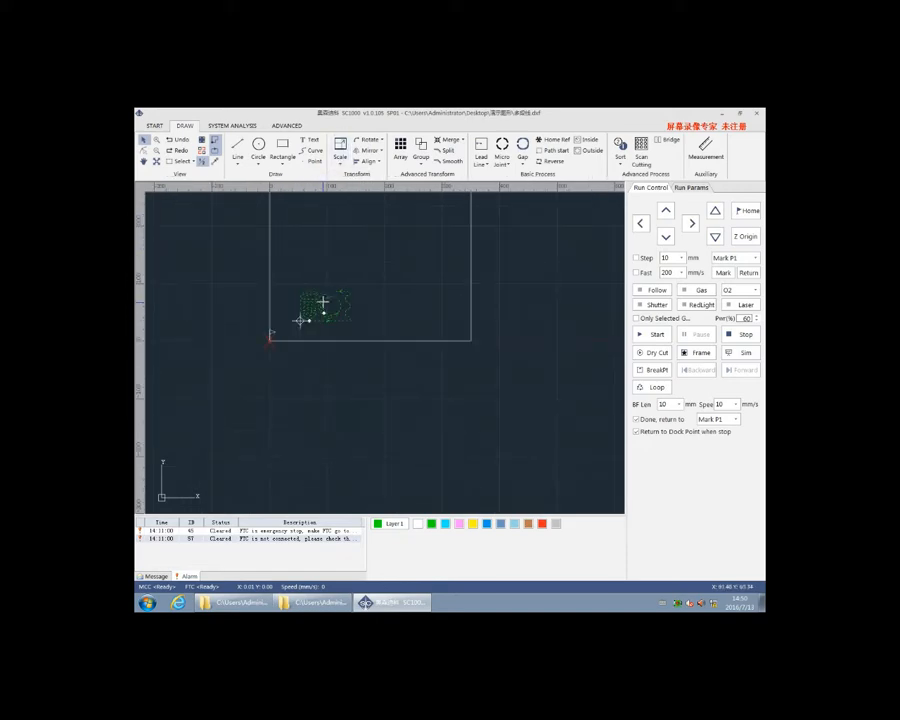
click(341, 155)
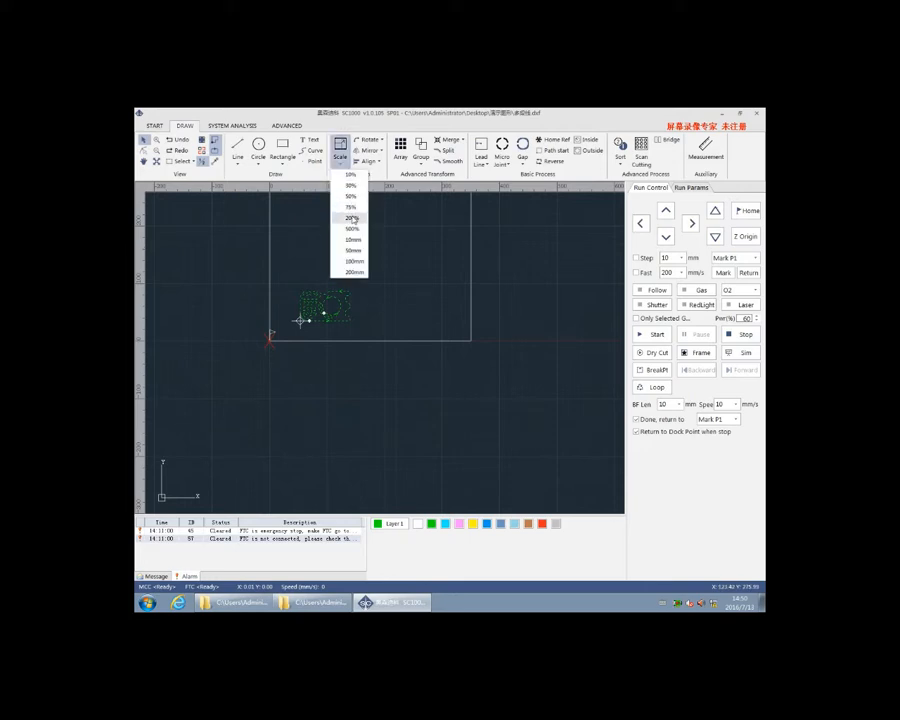
click(352, 219)
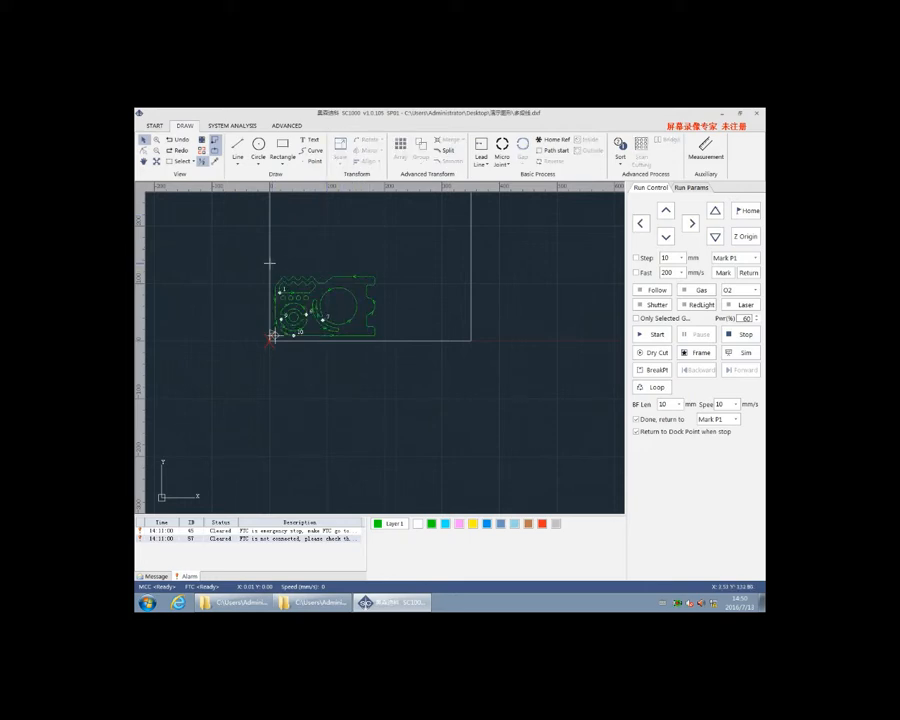
Scale the whole drawing about its center to a width of 100 mm
drag(269, 263, 398, 352)
click(340, 147)
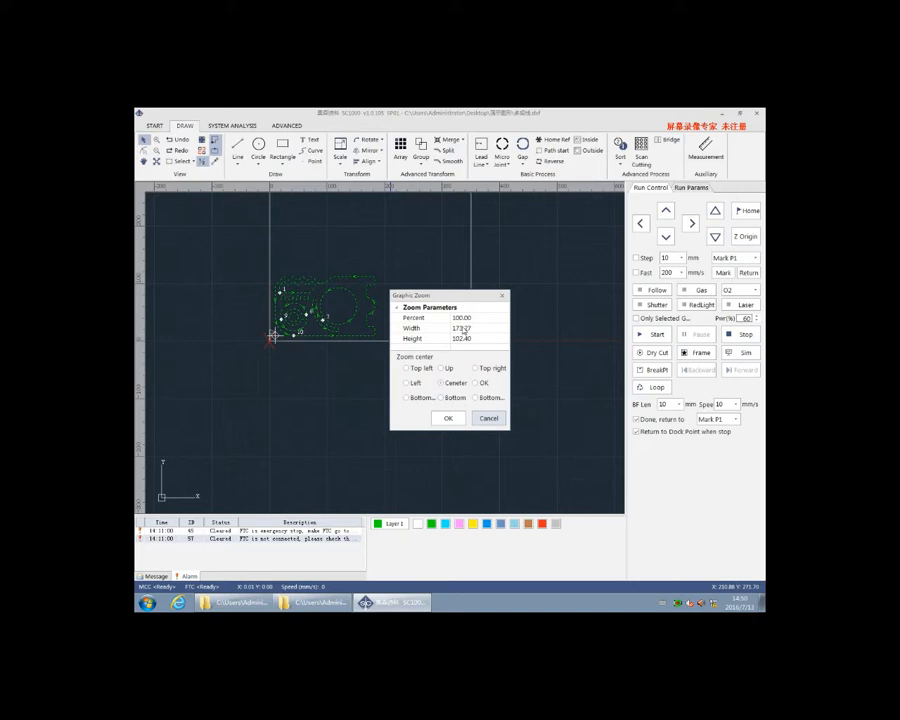
click(463, 330)
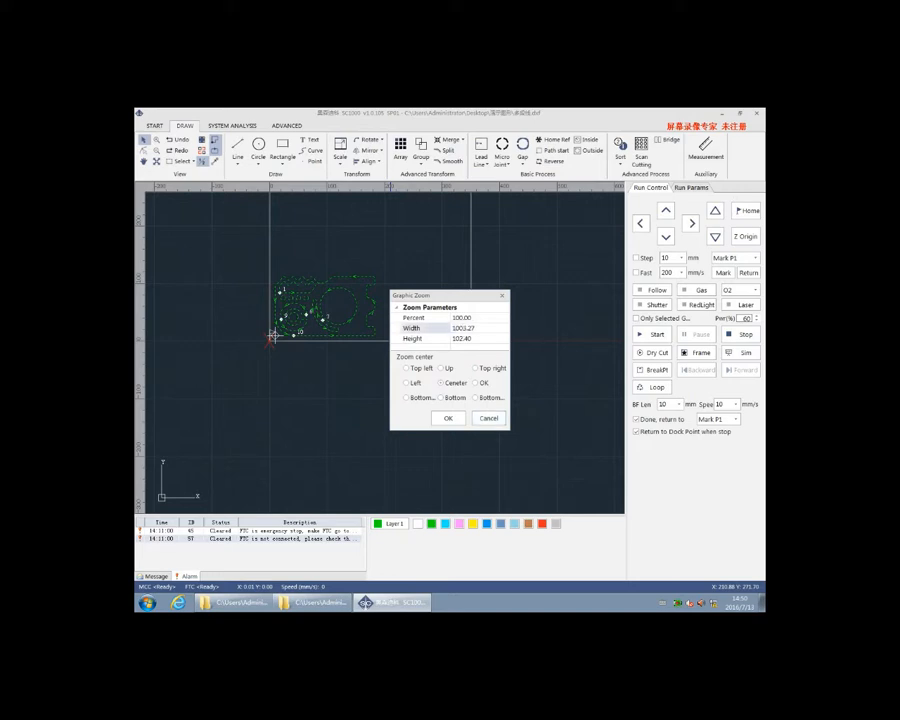
drag(475, 329, 465, 329)
key(BackSpace)
click(448, 418)
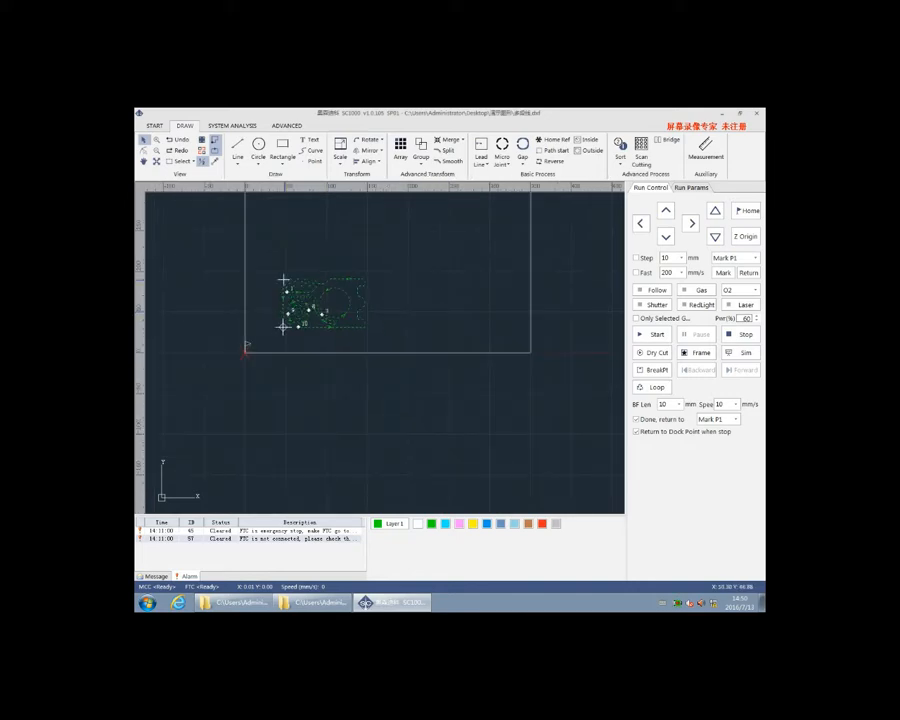
Rotate the whole drawing 90° clockwise and turn it back to its original orientation
drag(277, 273, 388, 337)
click(372, 140)
click(357, 210)
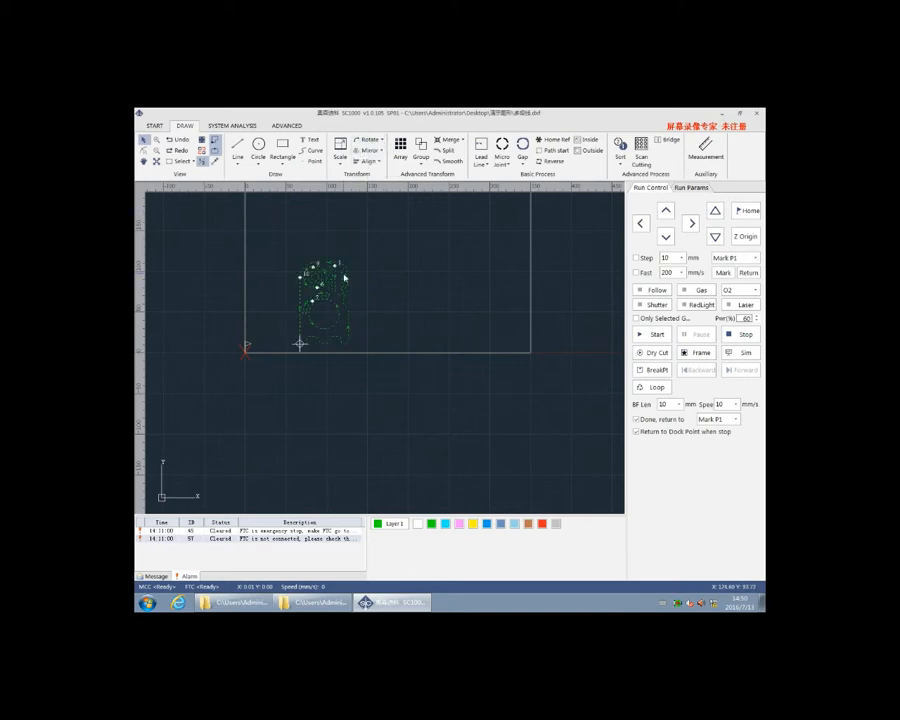
click(360, 139)
click(368, 186)
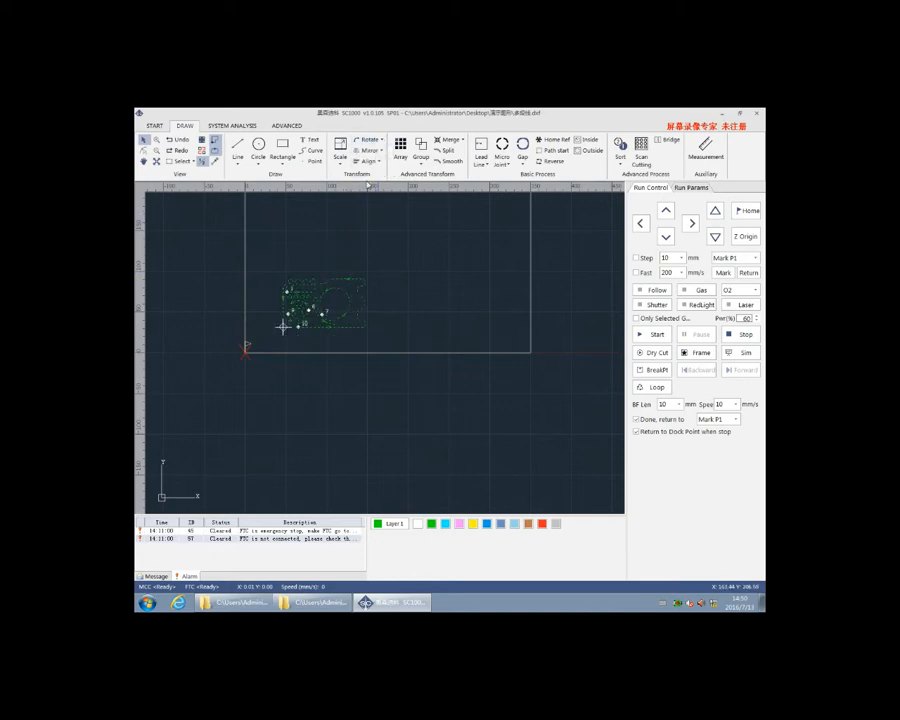
Mirror the selected drawing horizontally and vertically
click(372, 150)
click(381, 166)
click(380, 150)
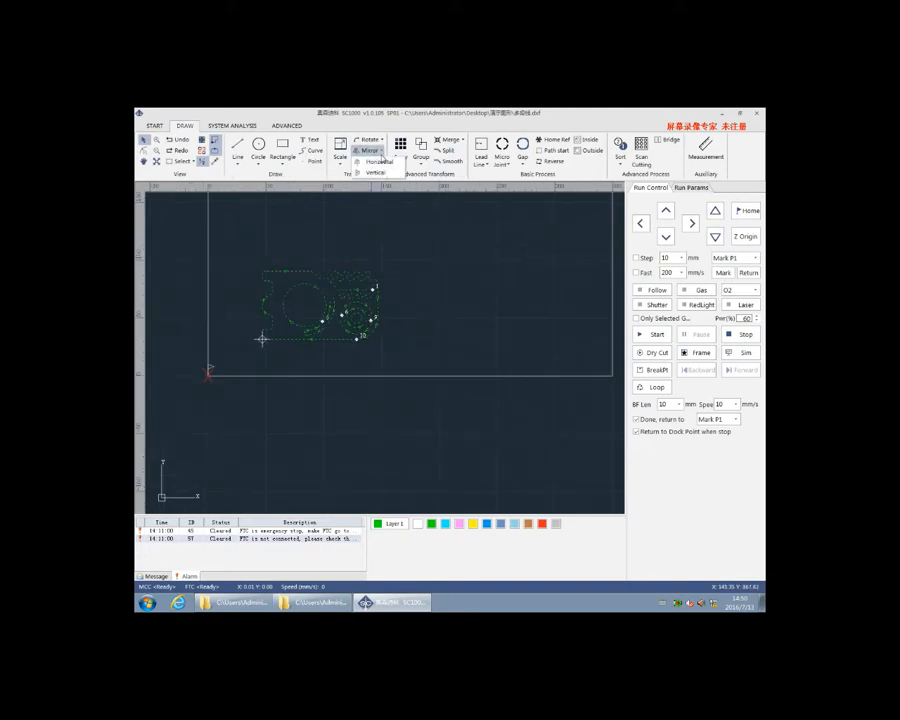
click(375, 172)
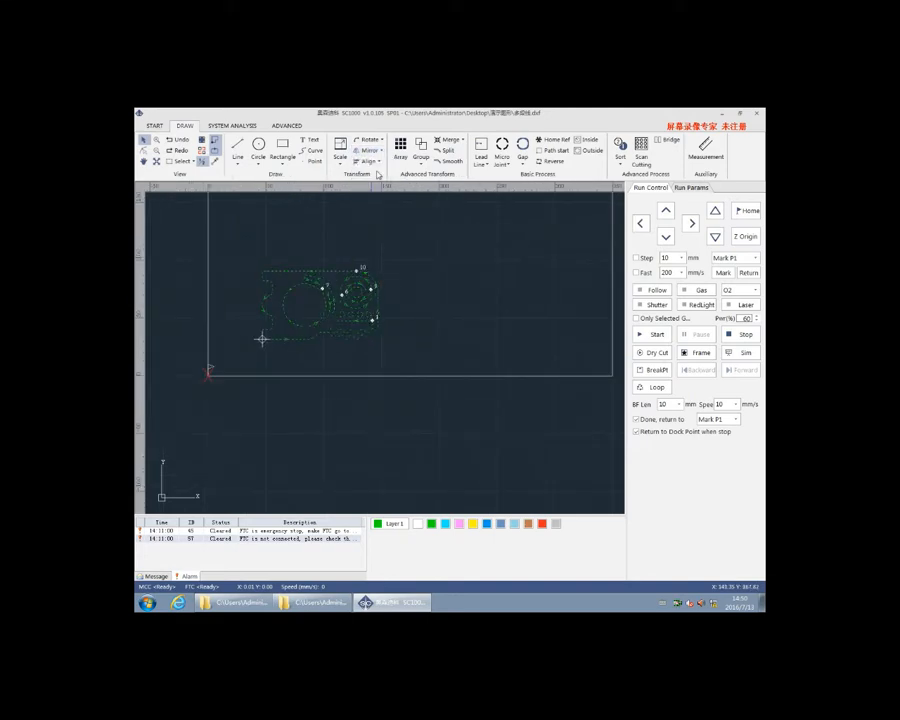
Array the drawing in 2 rows and 2 columns, upward and to the right, with 3 mm row and column spacing
click(372, 161)
click(400, 148)
click(453, 291)
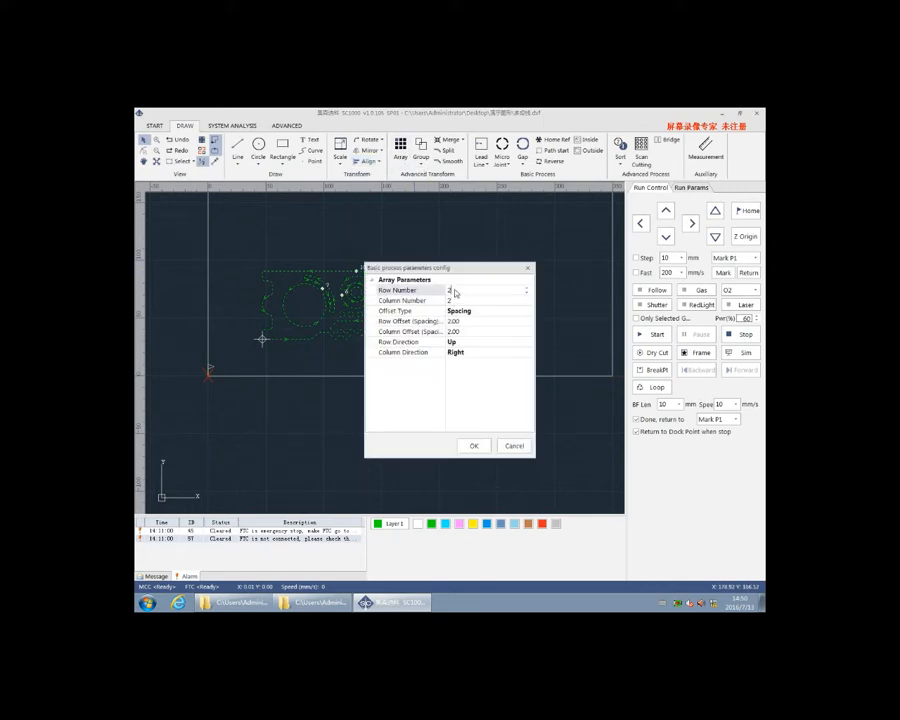
click(451, 322)
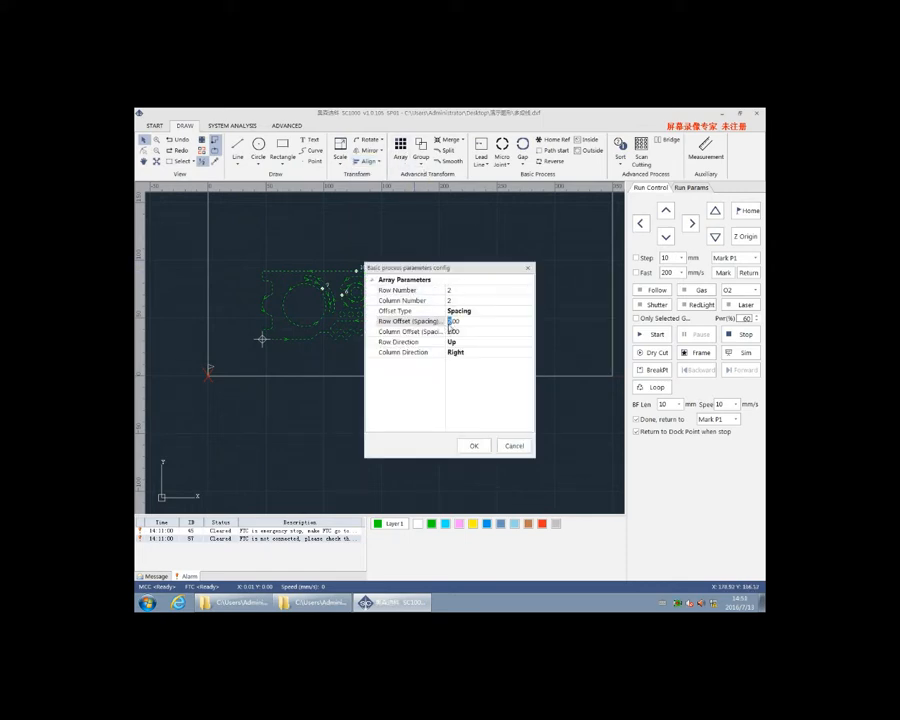
click(451, 331)
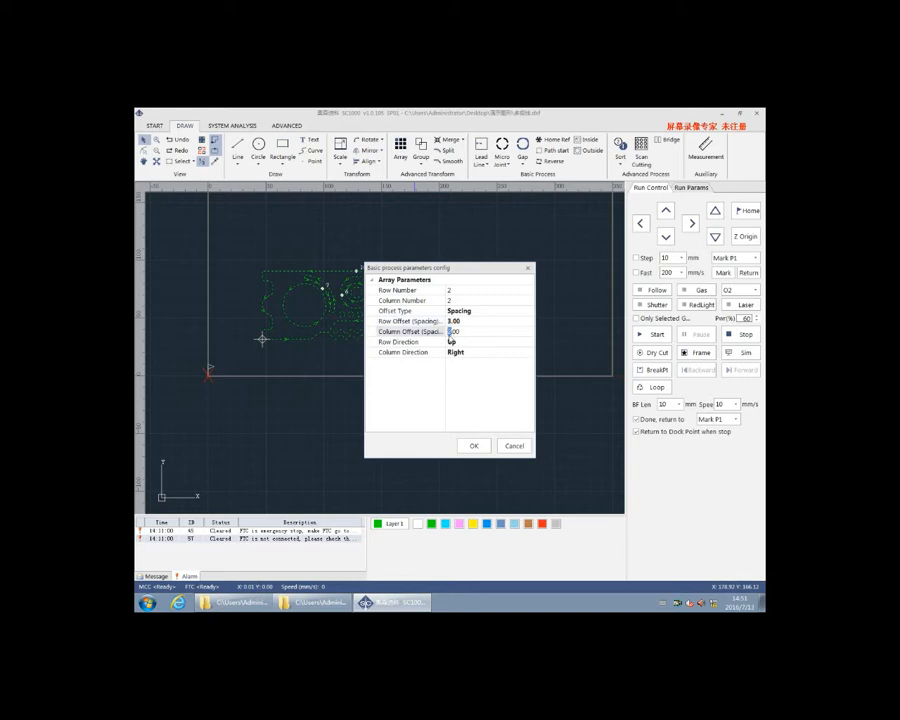
click(474, 445)
Select all four arrayed parts and combine them into one group
scroll(390, 280, down, 2)
scroll(394, 288, up, 4)
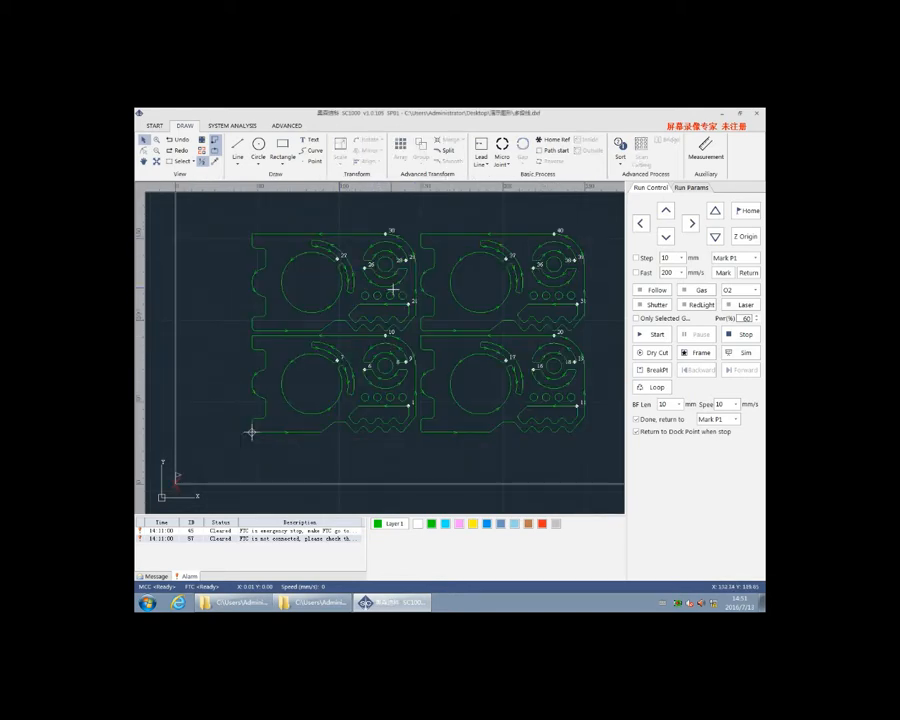
scroll(394, 289, down, 1)
drag(285, 227, 587, 432)
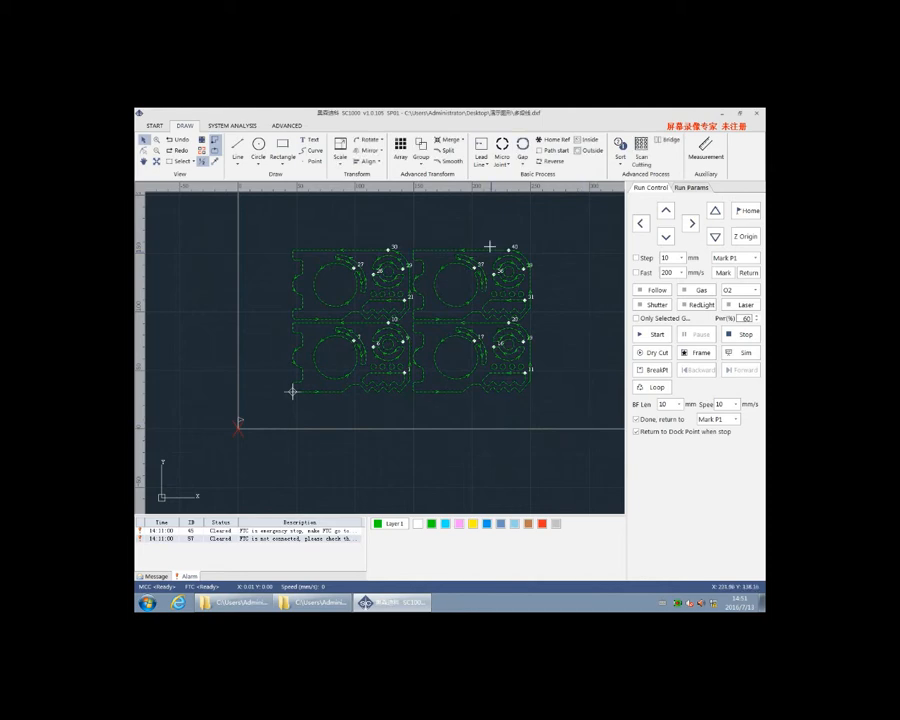
click(421, 148)
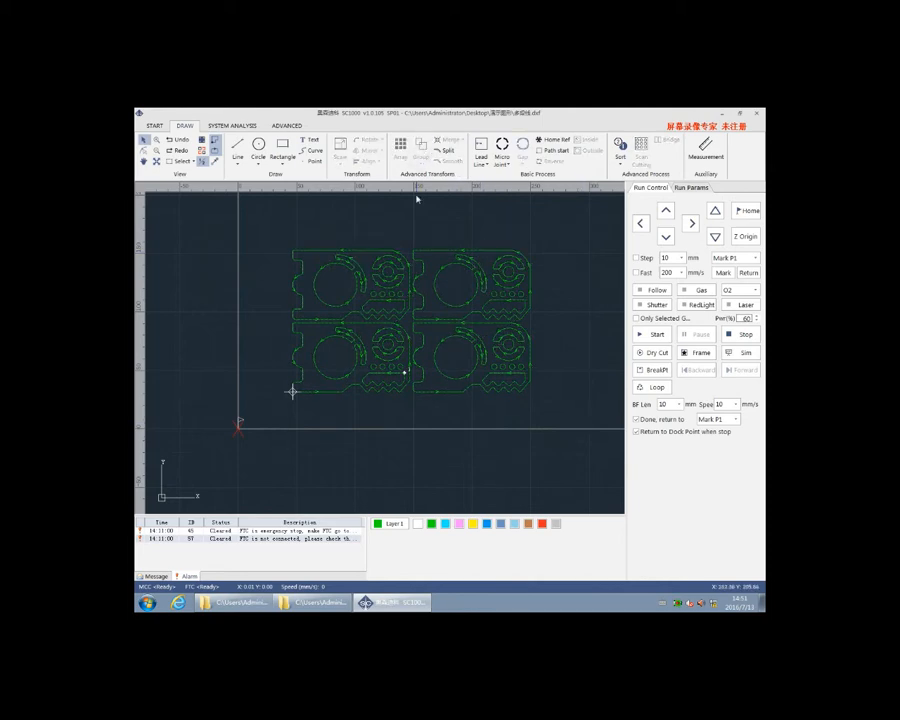
Move the grouped drawing slightly down and to the left, and explode the selected group into separate shapes
click(387, 281)
mouse_move(387, 281)
mouse_down()
mouse_move(287, 257)
mouse_move(420, 276)
mouse_move(416, 290)
mouse_move(378, 287)
mouse_up()
click(421, 148)
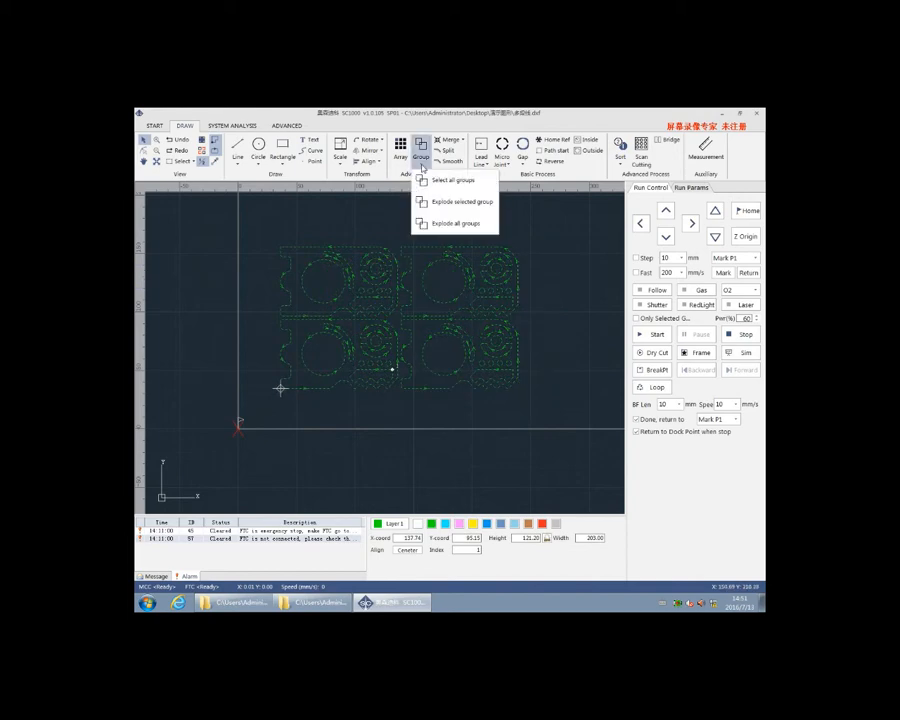
click(434, 203)
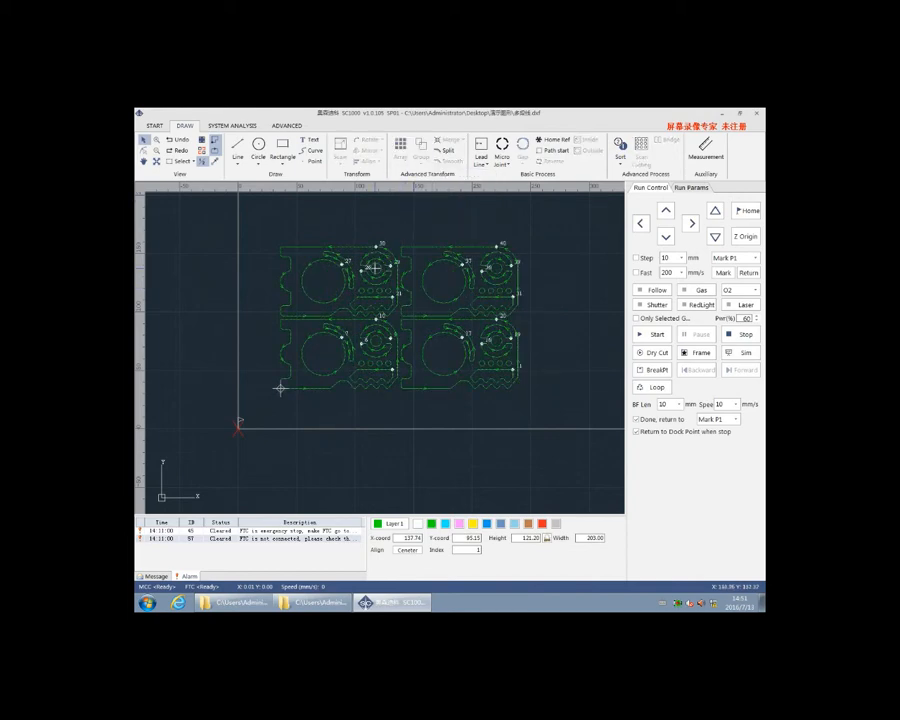
Add lead lines to all four parts with type Line, a 90° angle and a length of 4 mm
drag(302, 218, 546, 410)
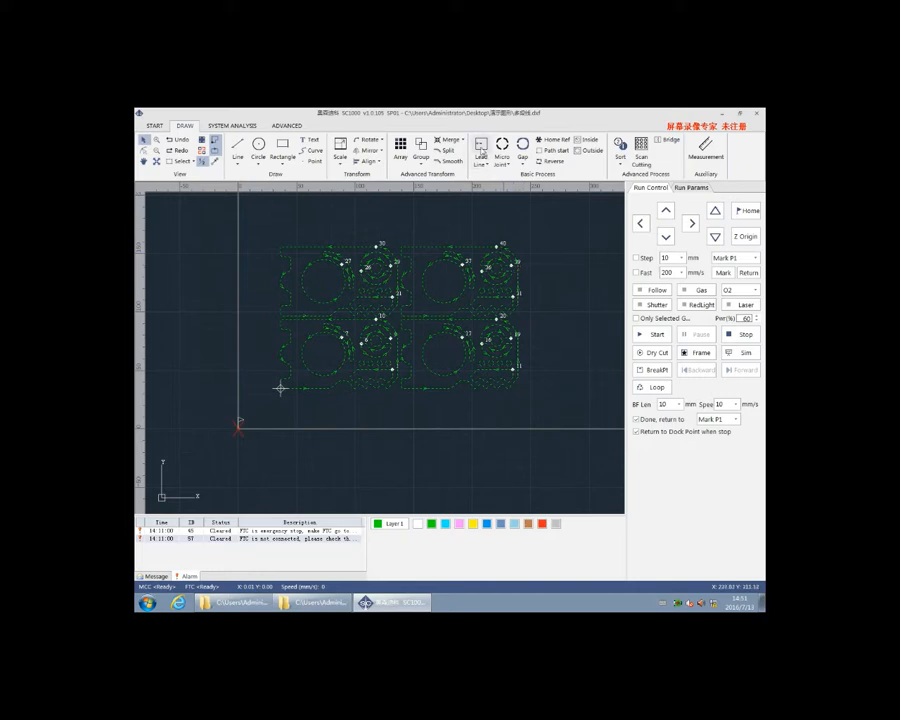
click(481, 150)
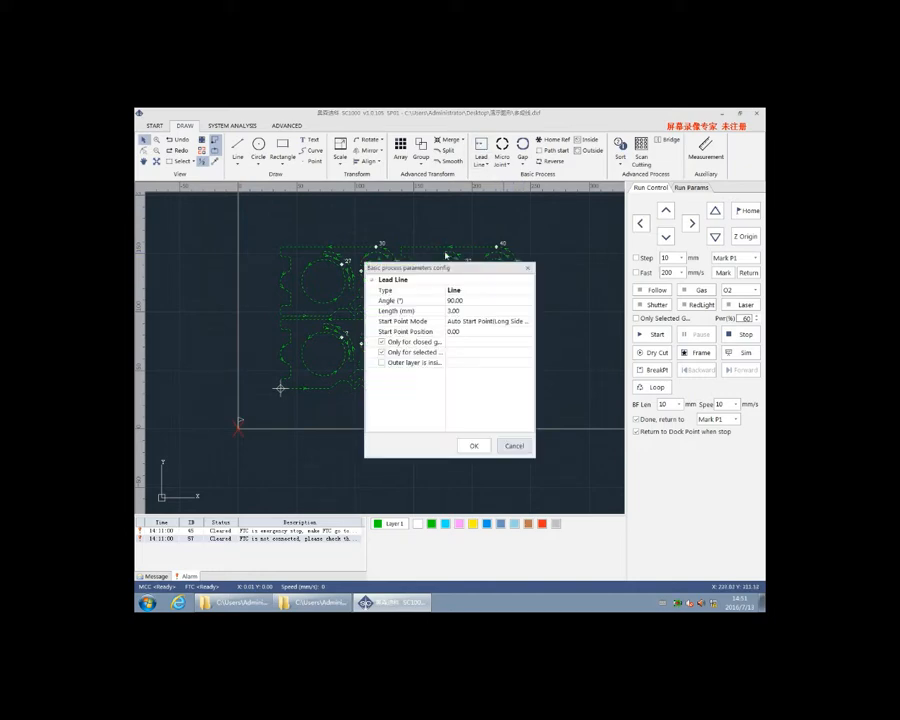
click(464, 292)
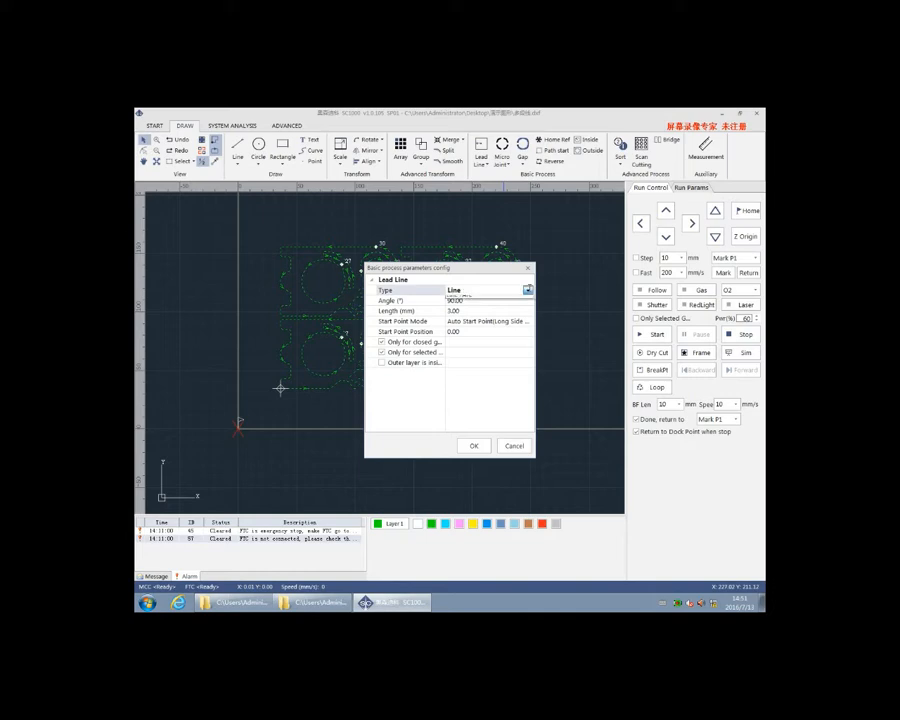
click(527, 290)
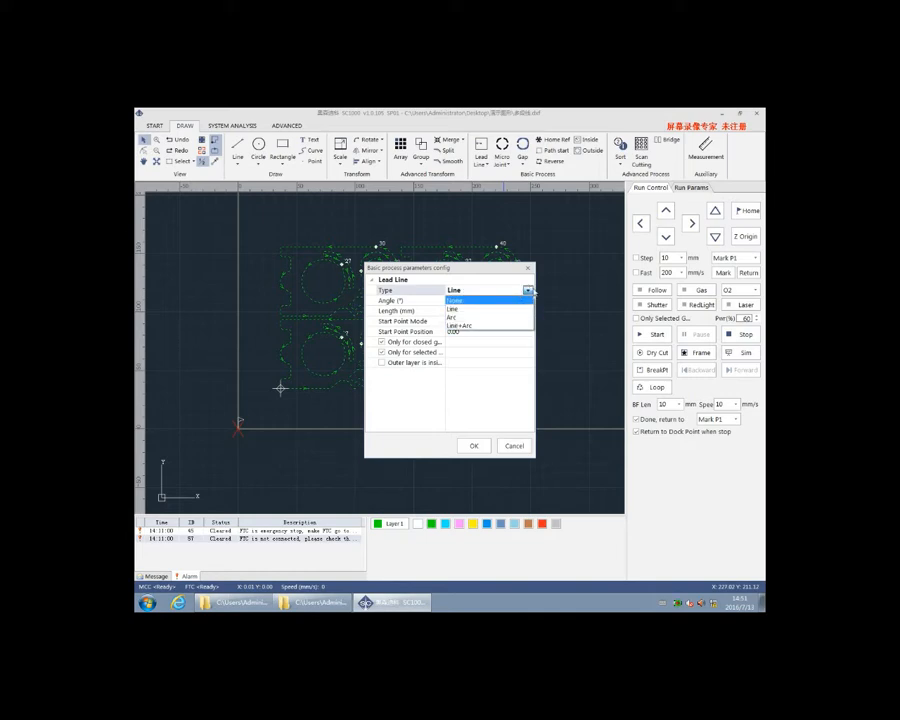
click(528, 290)
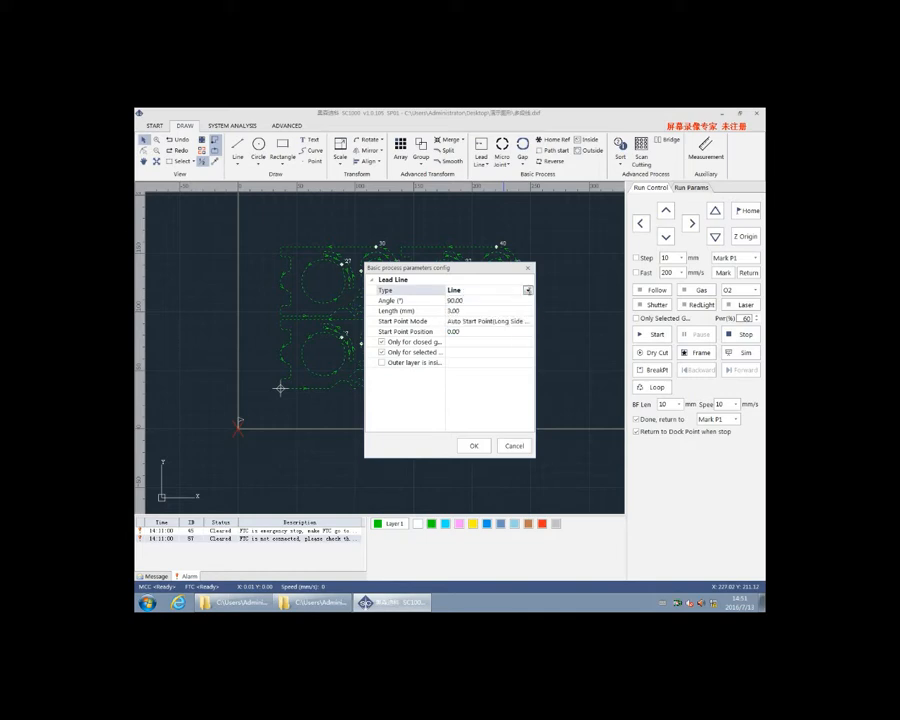
click(452, 311)
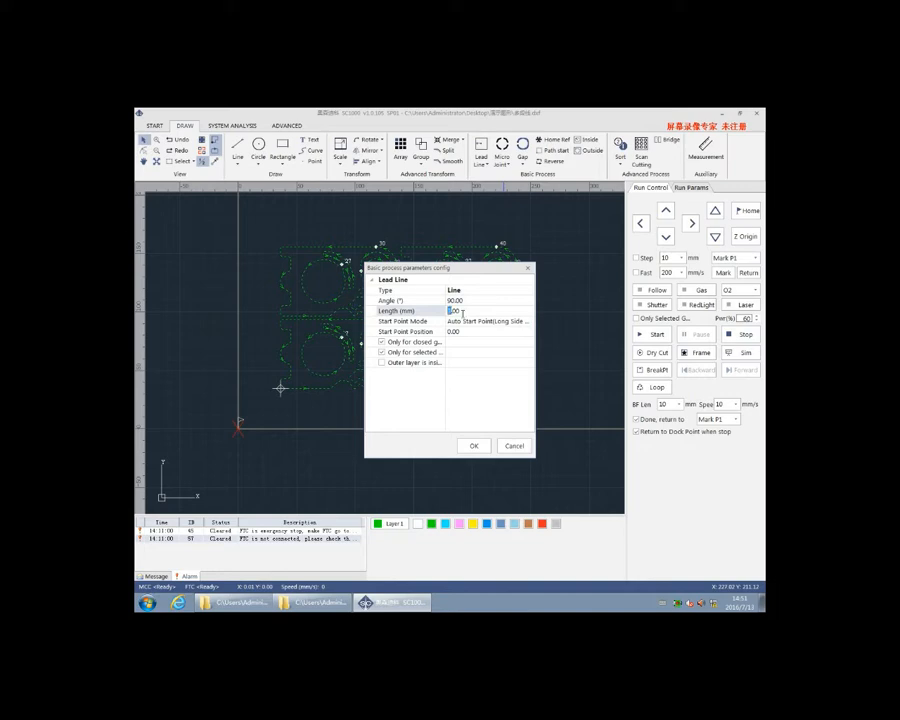
text(4.00)
click(474, 443)
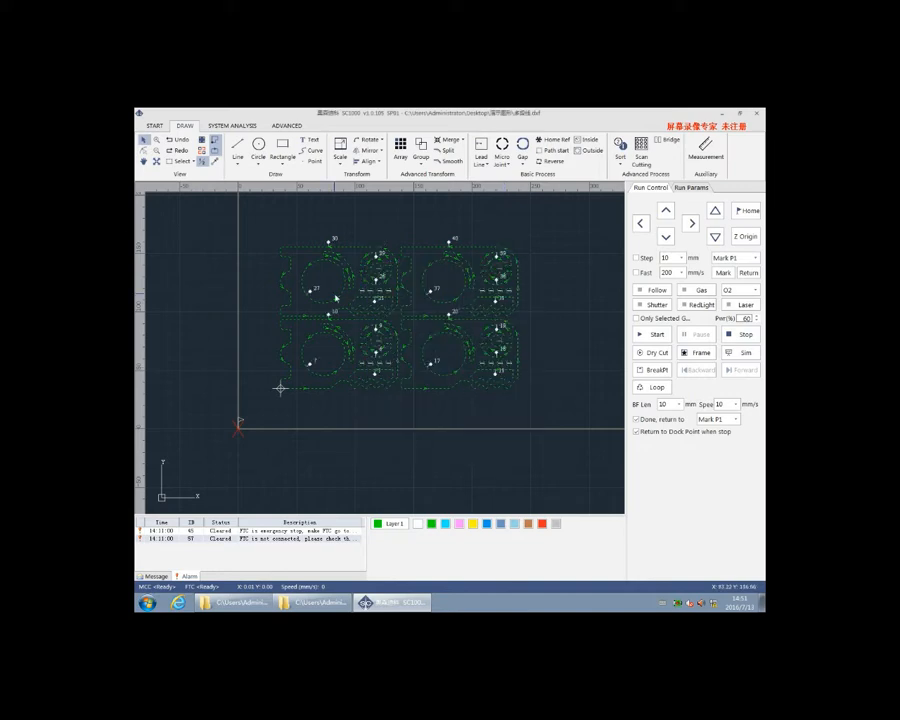
Run the lead line check on the arrayed parts
scroll(321, 340, up, 3)
scroll(452, 258, up, 3)
scroll(454, 258, down, 7)
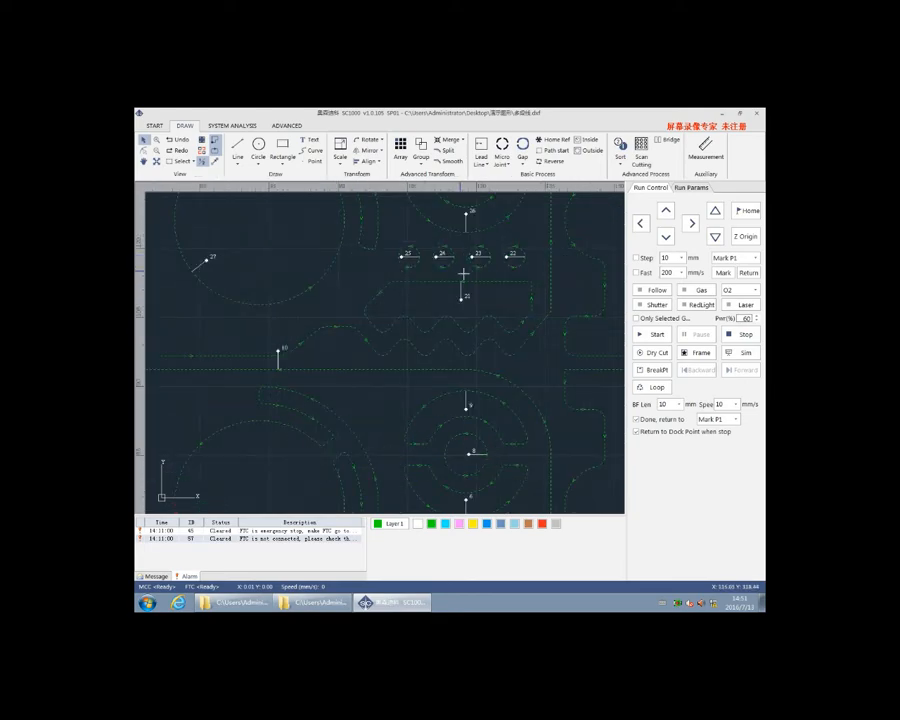
scroll(426, 311, up, 5)
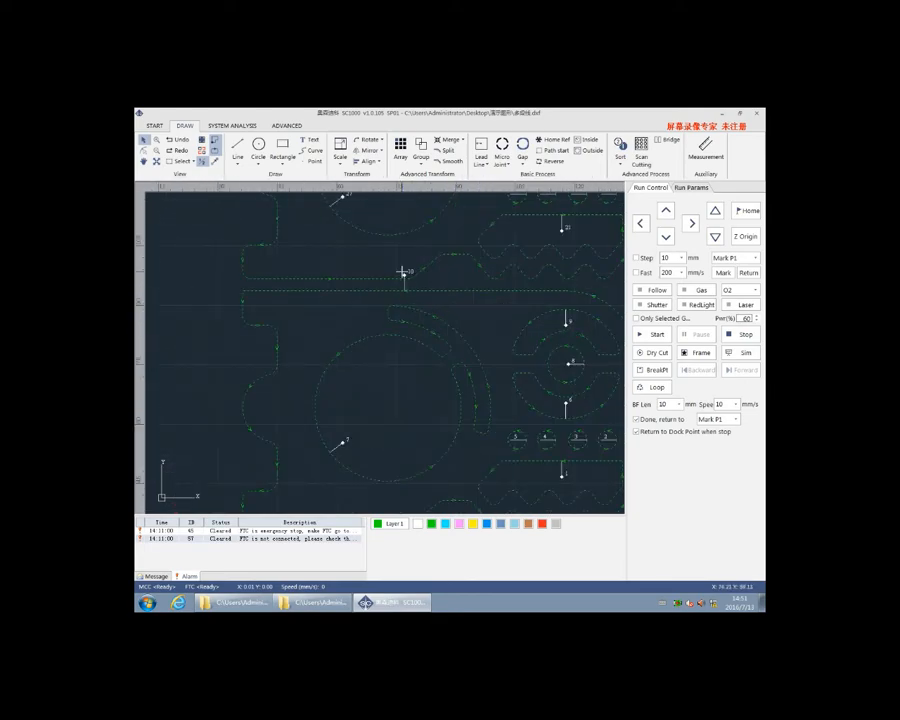
scroll(316, 430, down, 5)
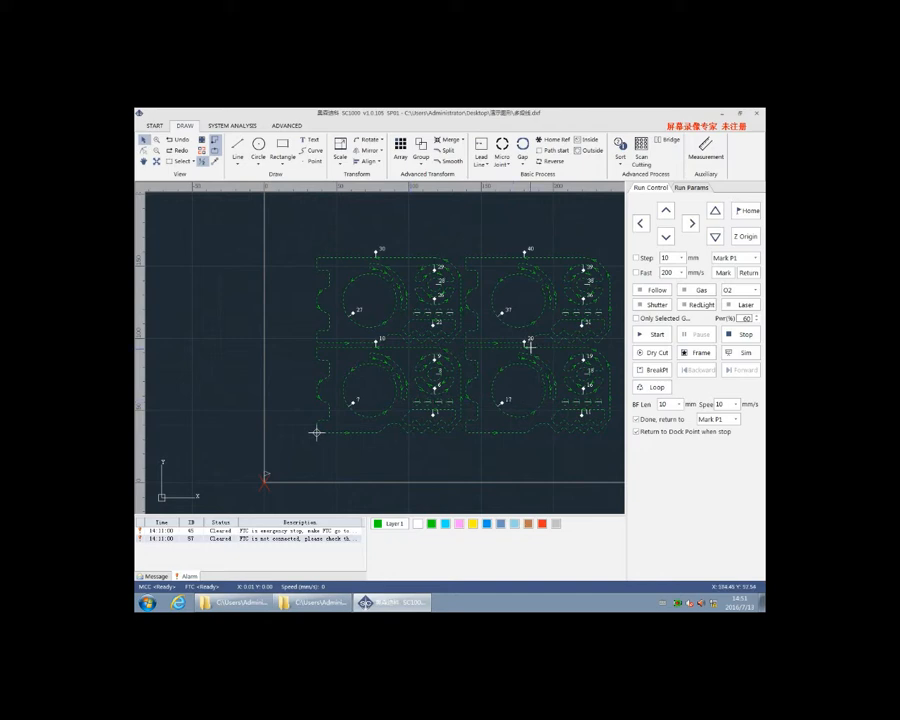
scroll(492, 342, up, 5)
click(481, 150)
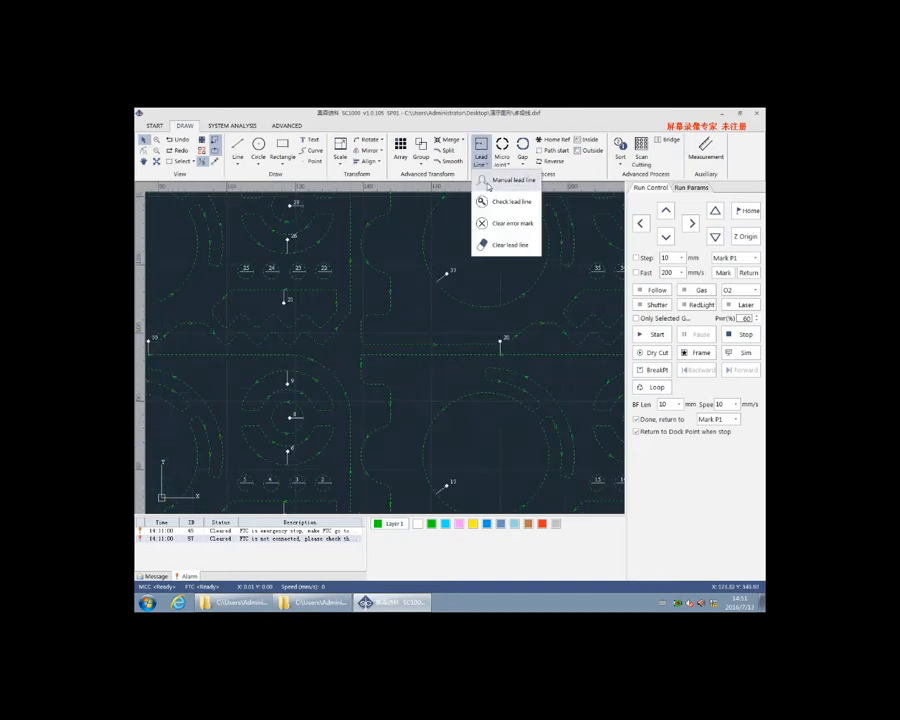
click(484, 202)
Examine the checked lead lines on the outer contours, ring slots and small holes of the arrayed parts
scroll(500, 350, up, 5)
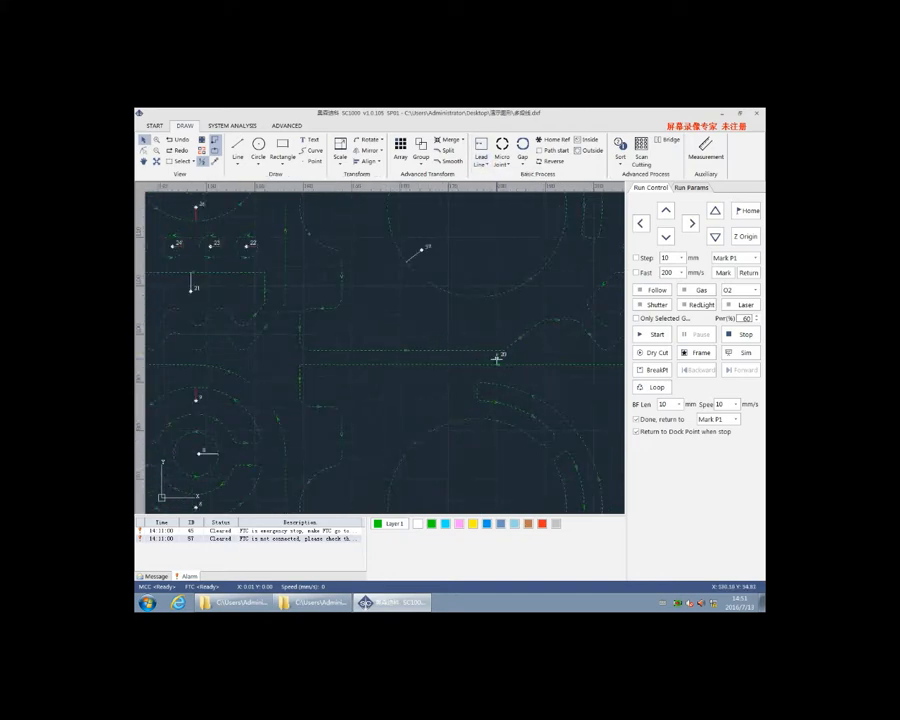
scroll(275, 301, down, 3)
scroll(322, 300, up, 6)
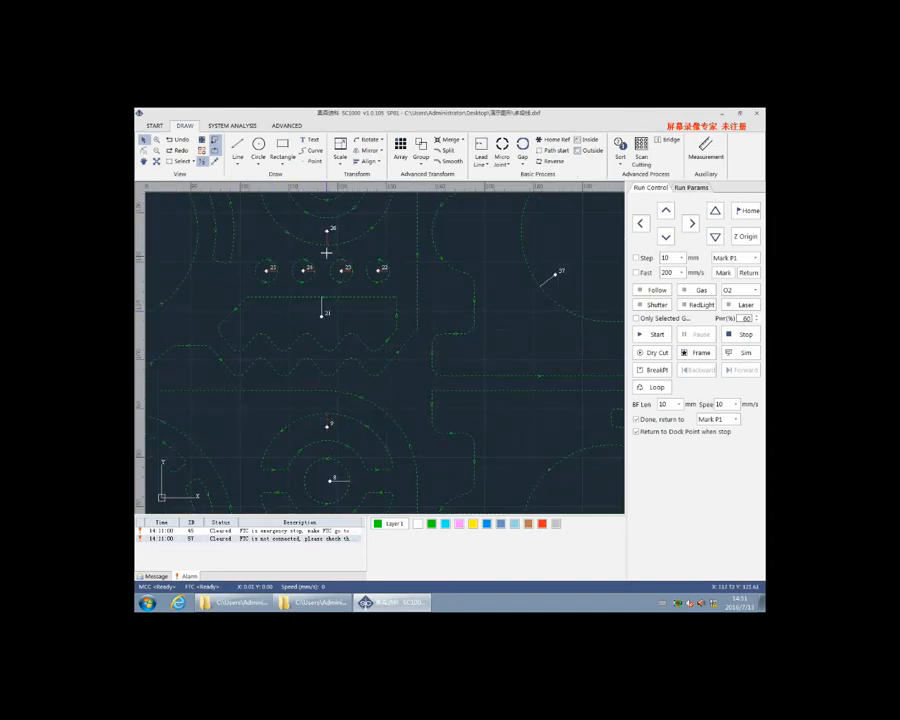
scroll(305, 273, down, 3)
scroll(277, 281, up, 5)
scroll(329, 310, down, 2)
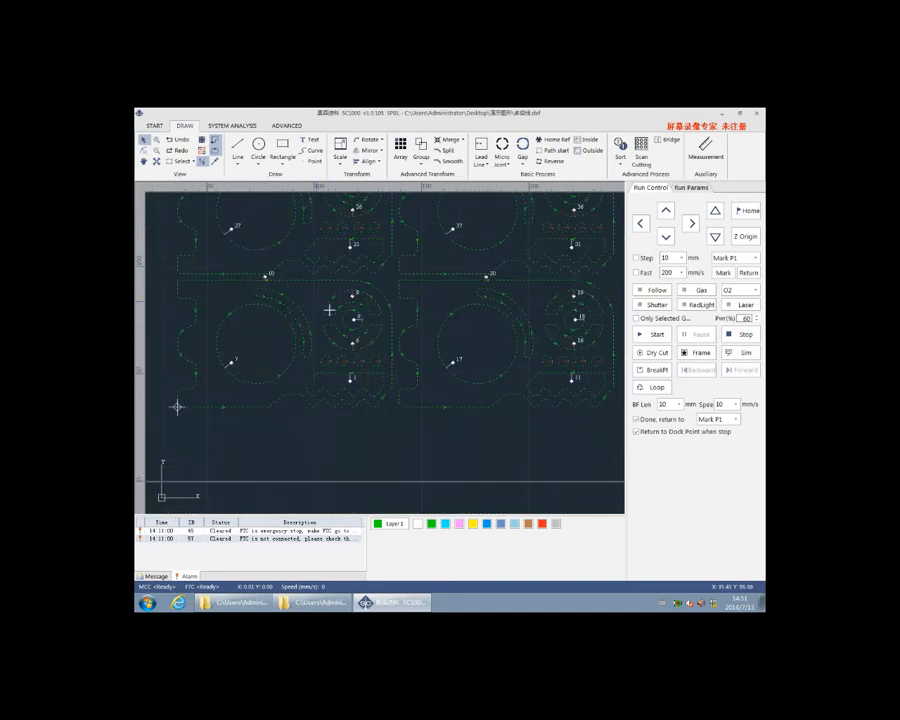
scroll(329, 310, down, 3)
scroll(486, 219, up, 4)
scroll(488, 216, down, 1)
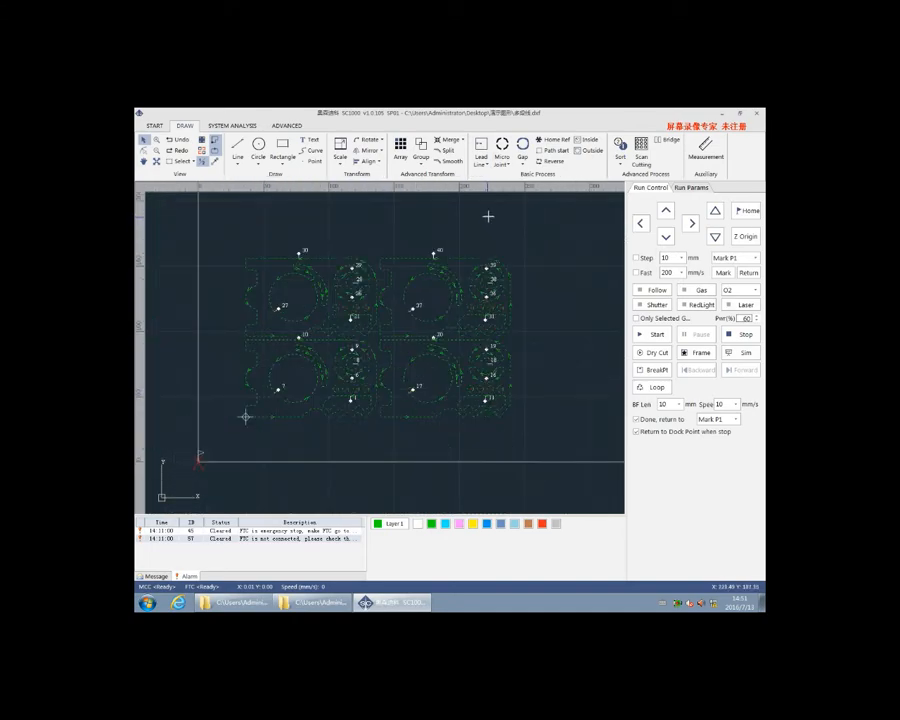
Add automatic micro joints to the selected shapes by number, 2 per shape, with a micro joint length of 1 mm
click(504, 155)
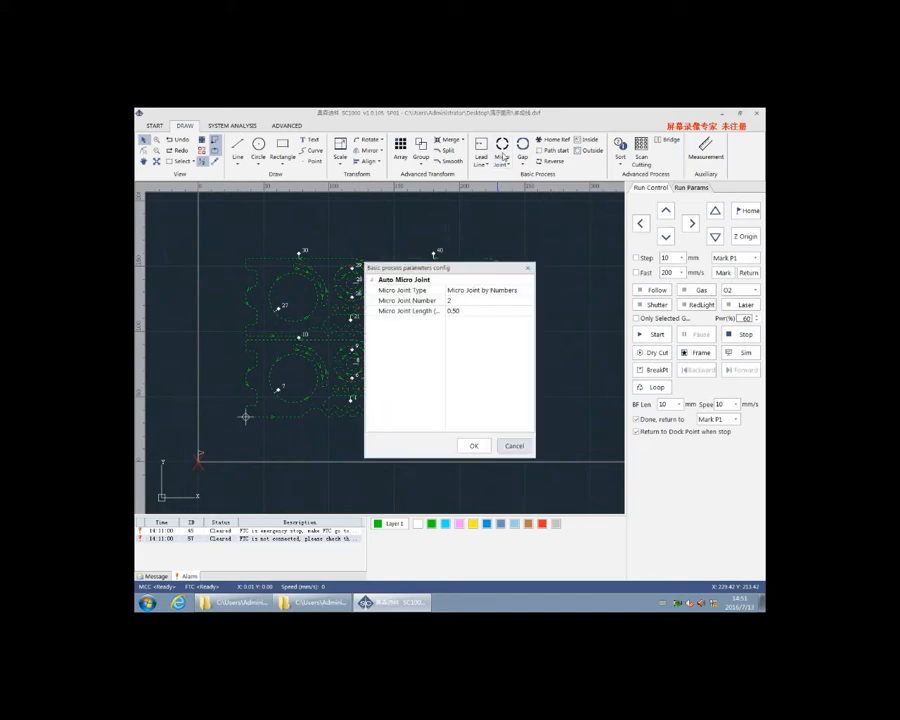
click(452, 302)
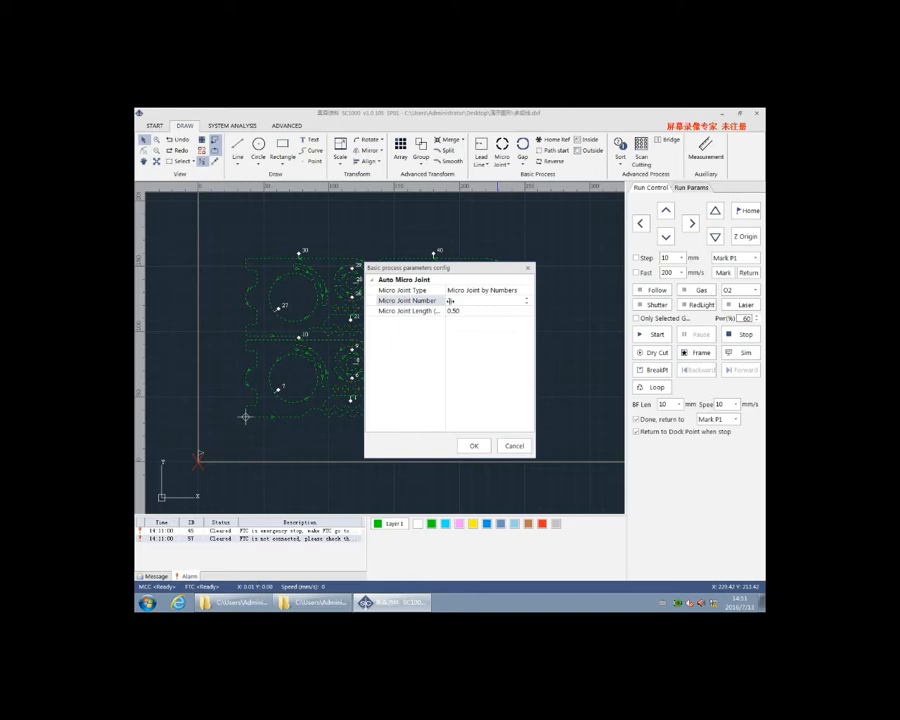
click(455, 311)
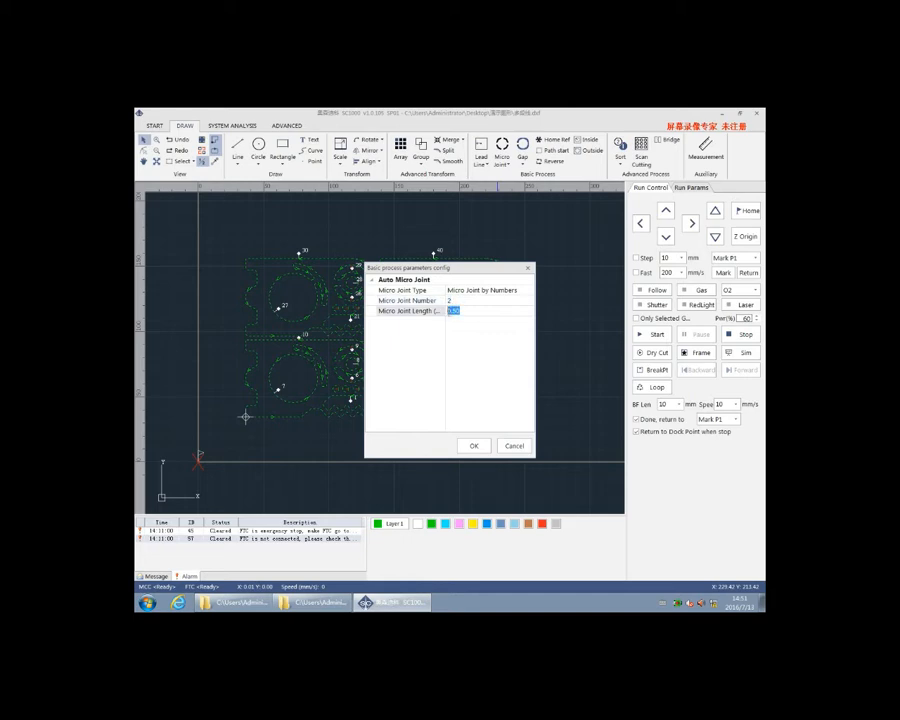
text(1)
click(474, 445)
scroll(440, 310, up, 5)
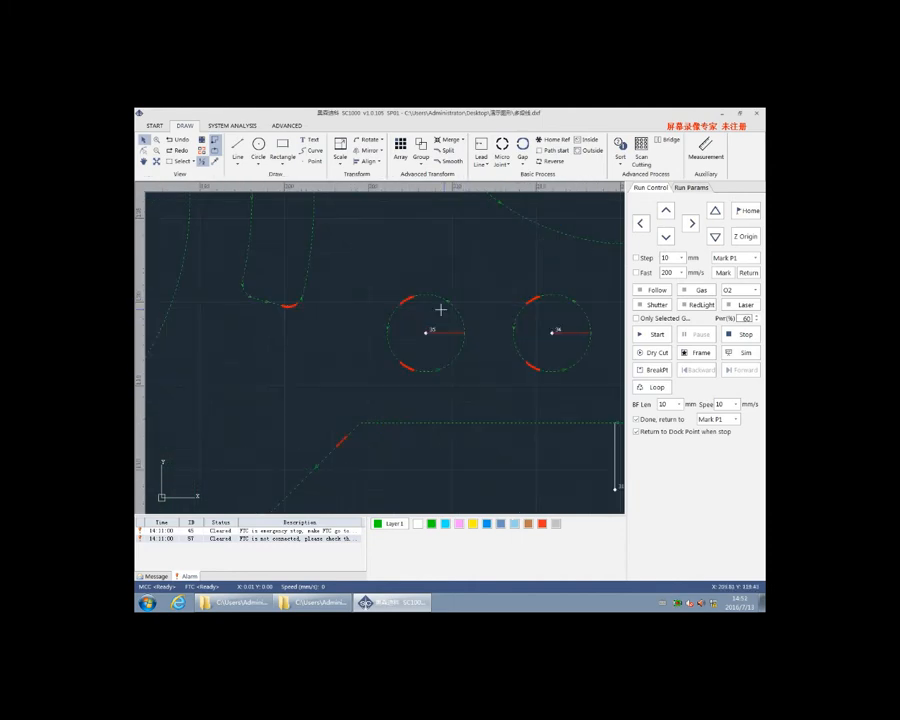
scroll(402, 358, down, 5)
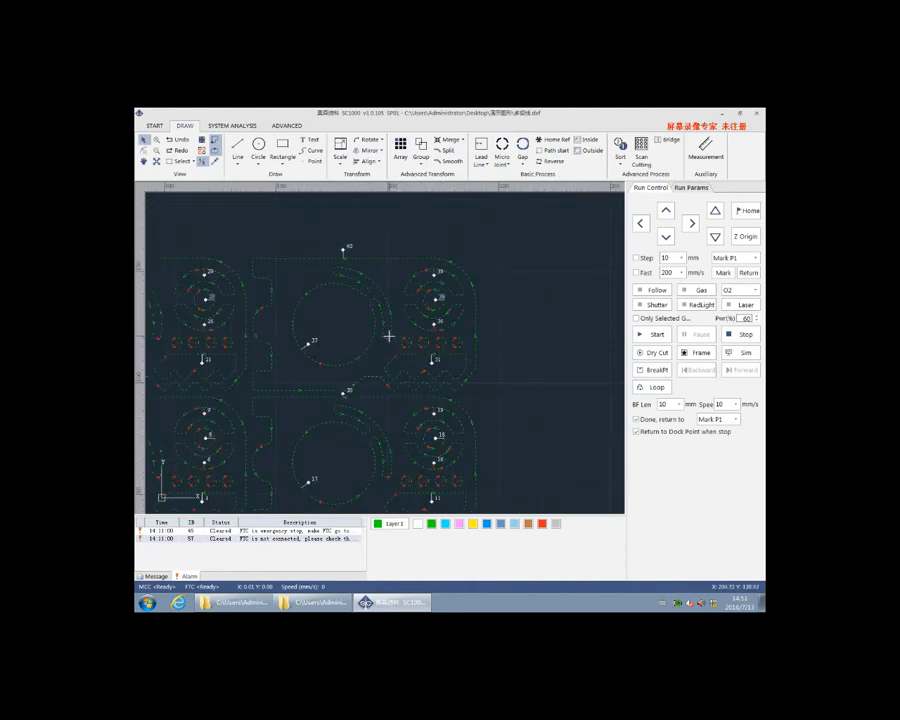
scroll(320, 362, up, 4)
scroll(320, 362, down, 5)
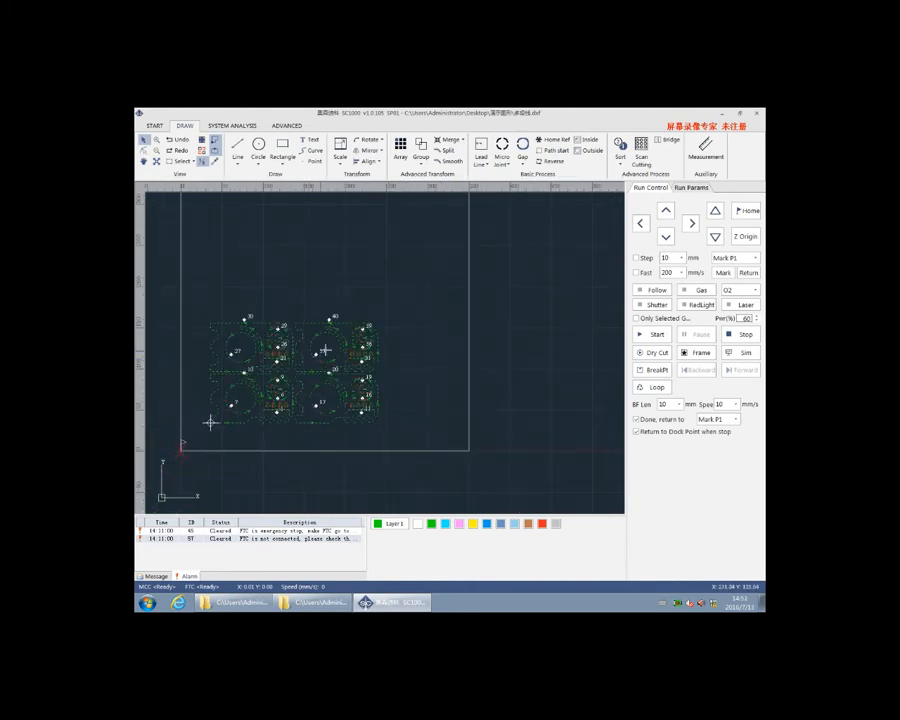
click(522, 155)
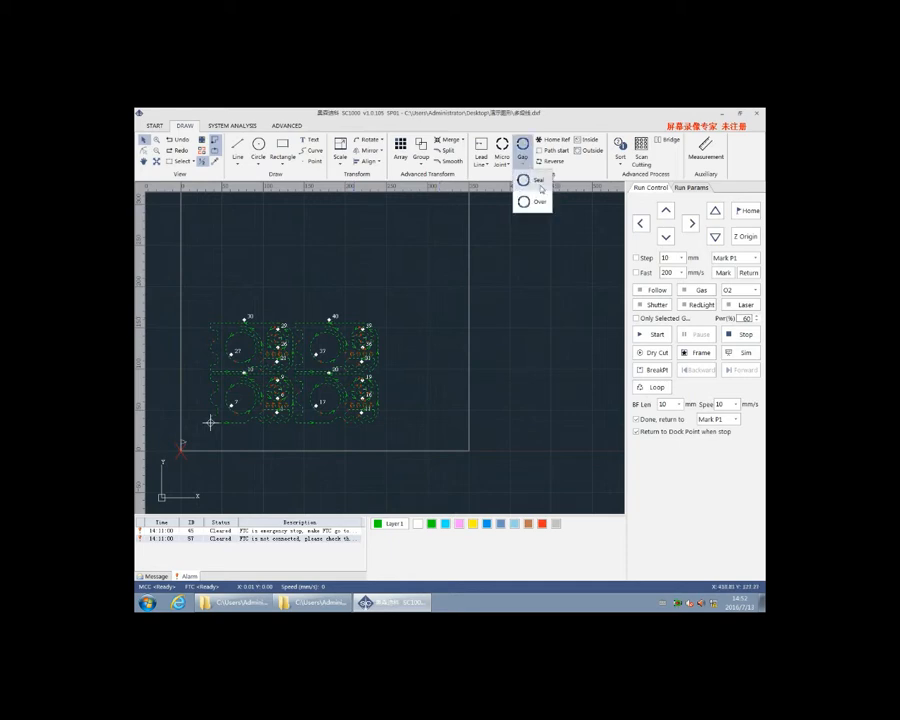
click(449, 256)
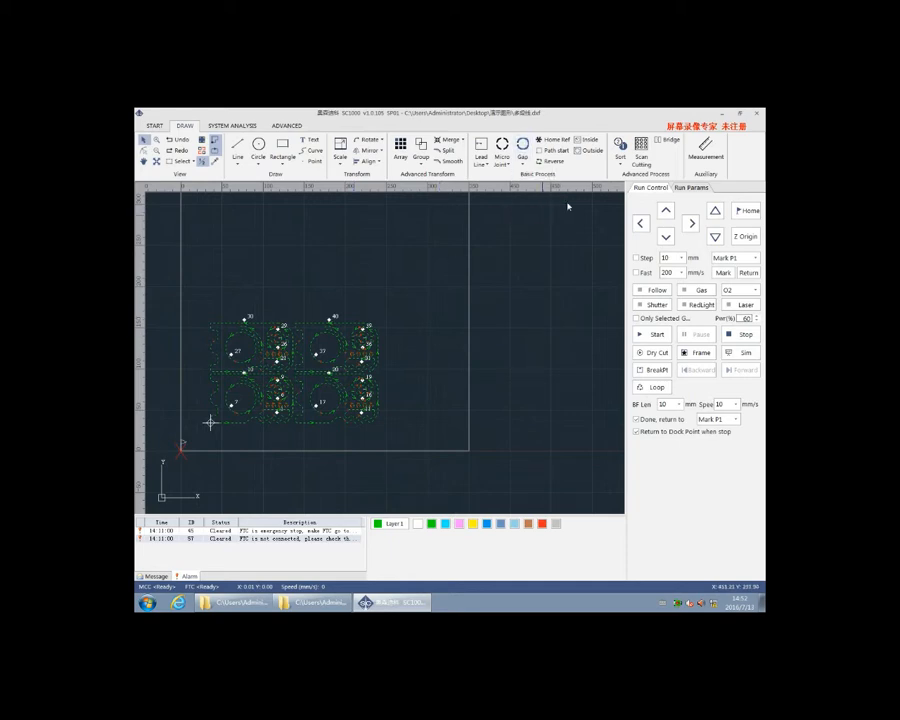
Sort the cutting order from bottom to top and run the processing simulation
click(620, 160)
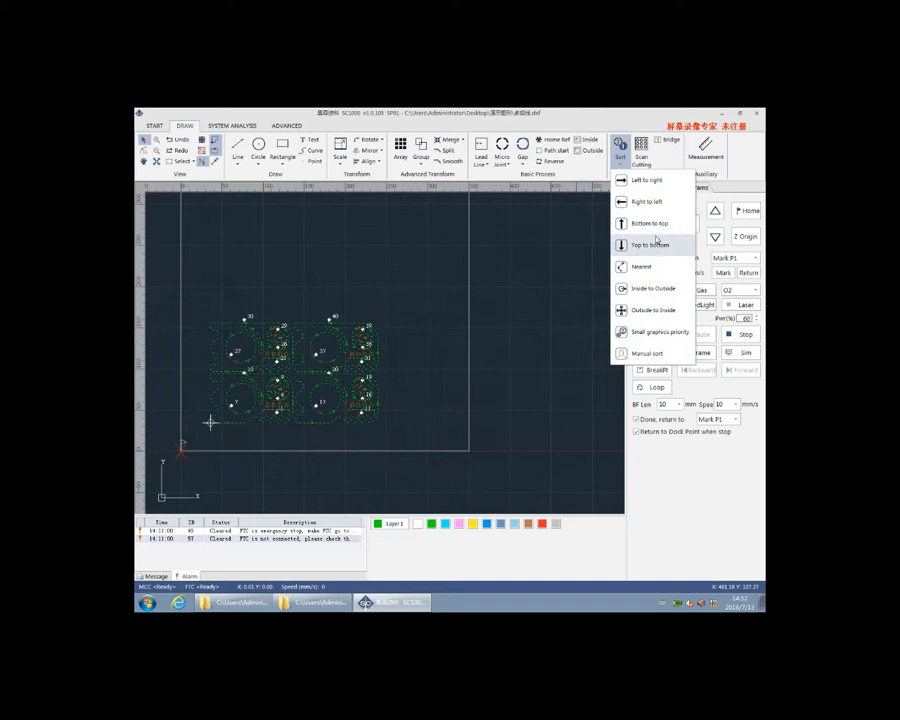
click(650, 223)
scroll(248, 402, up, 5)
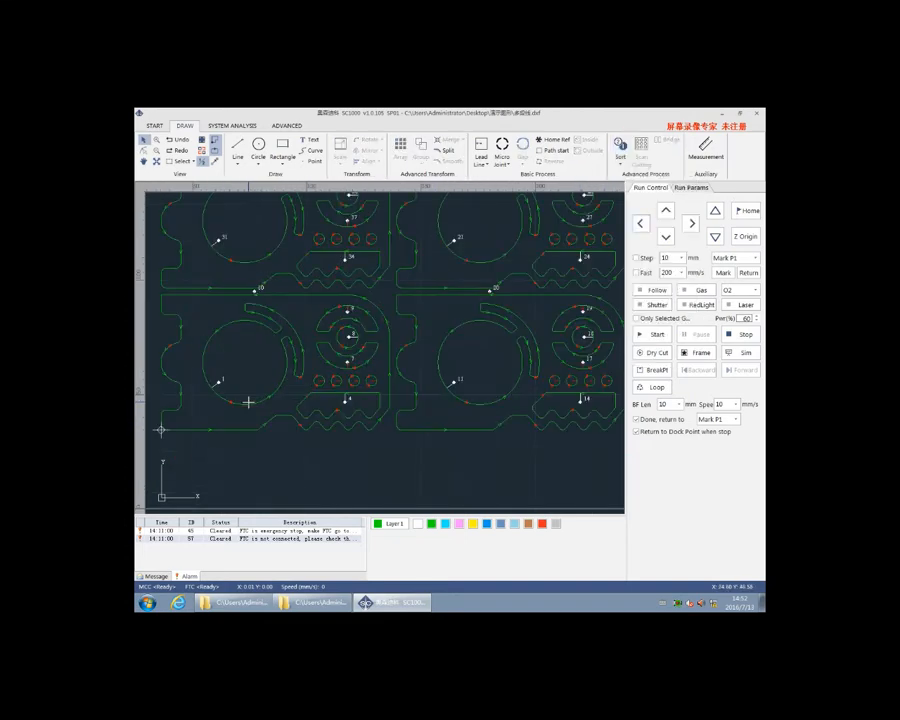
scroll(393, 390, down, 3)
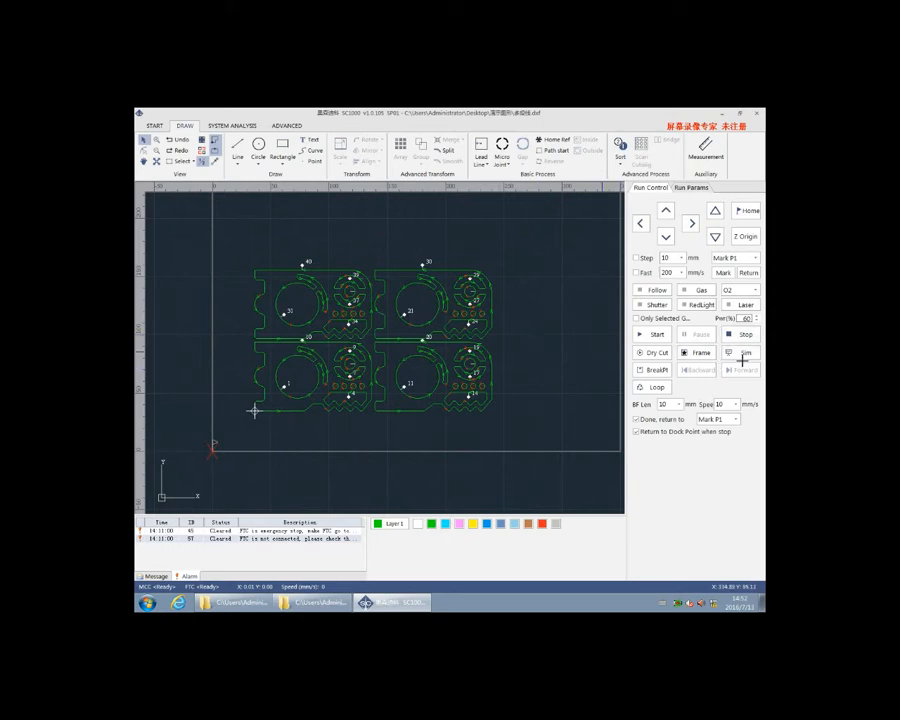
click(744, 354)
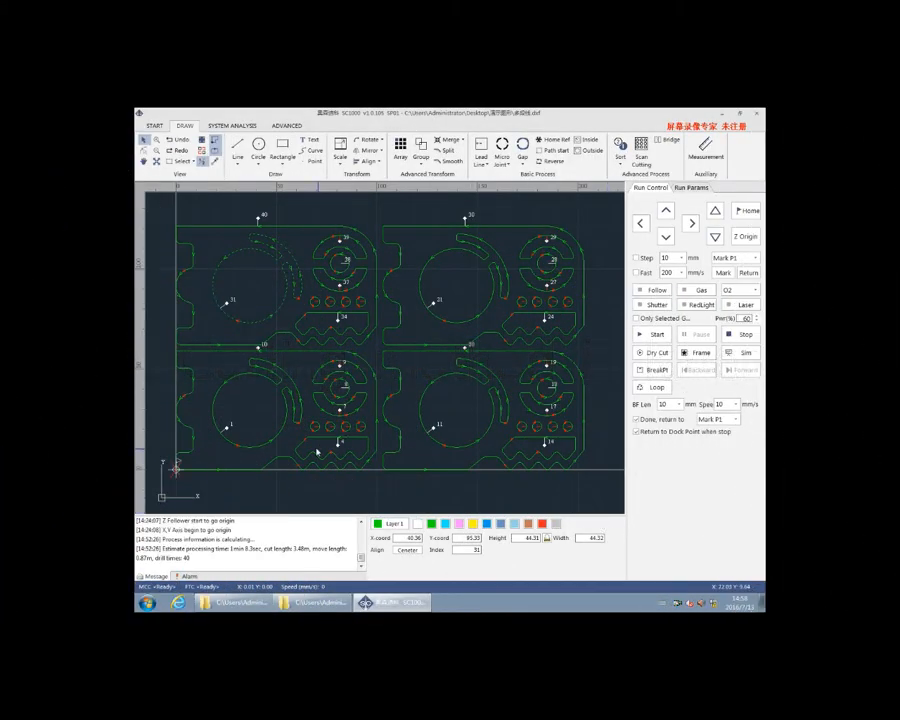
Assign the large circle-and-slot groups to layers: lower-left cyan, lower-right pink, upper-right yellow (Layer 4) and upper-left blue (Layer 5)
click(281, 416)
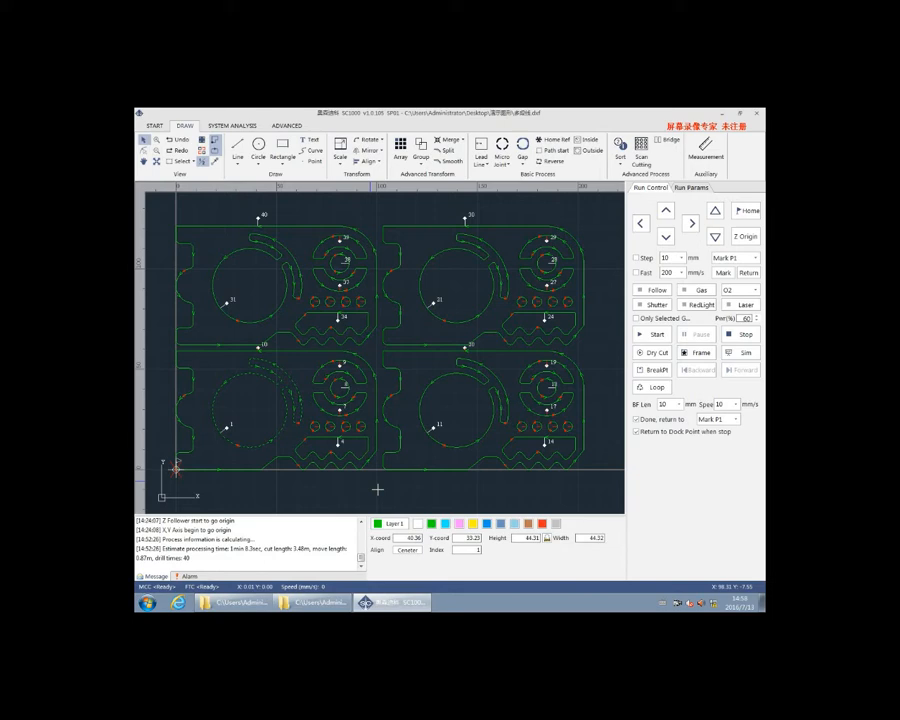
click(443, 527)
click(480, 438)
click(458, 524)
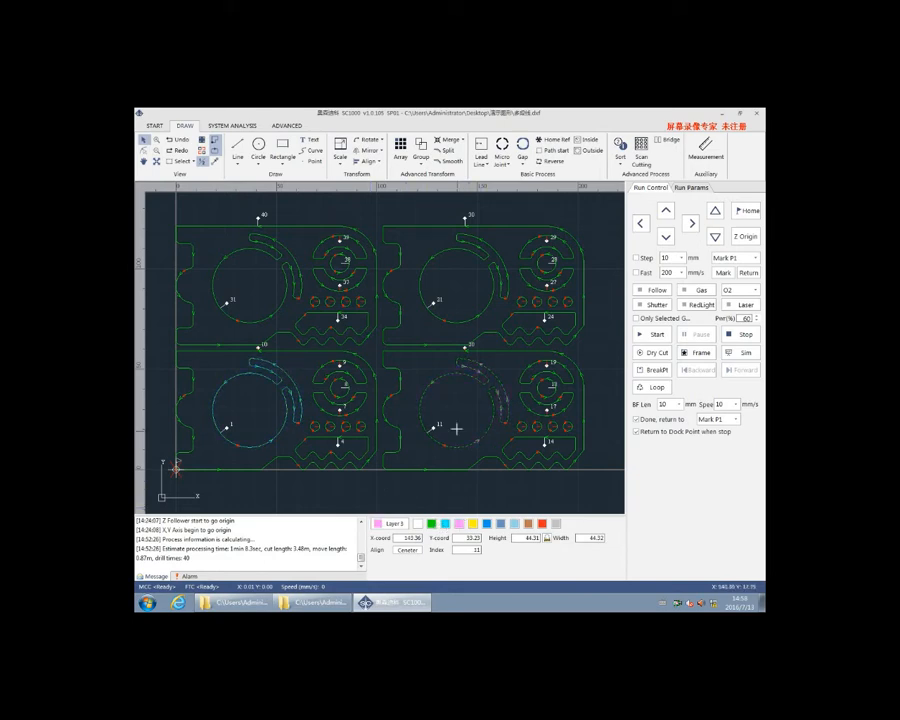
click(468, 321)
click(473, 523)
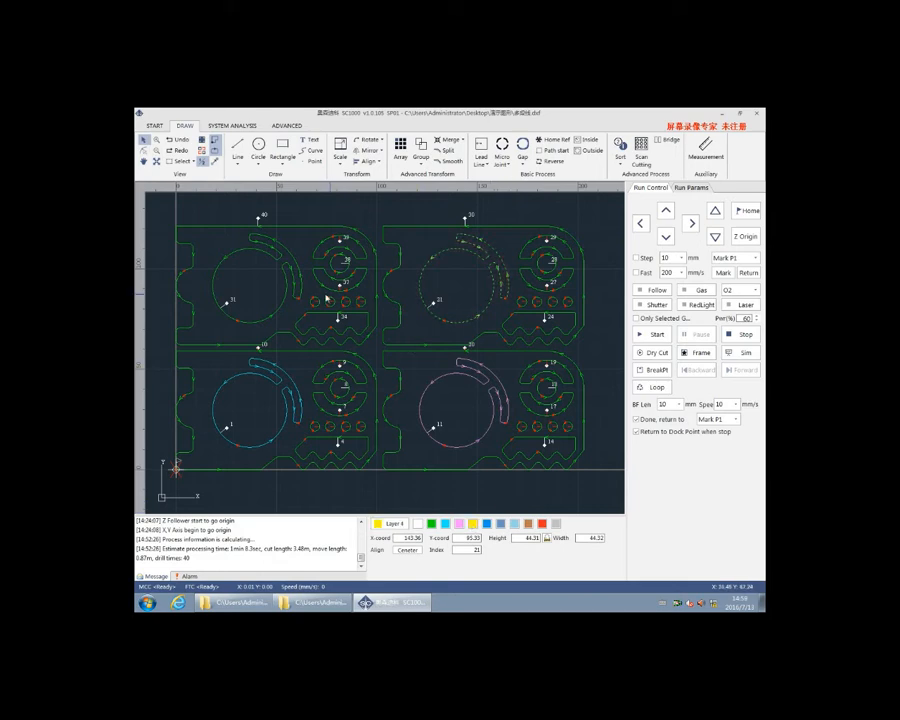
click(286, 297)
click(488, 525)
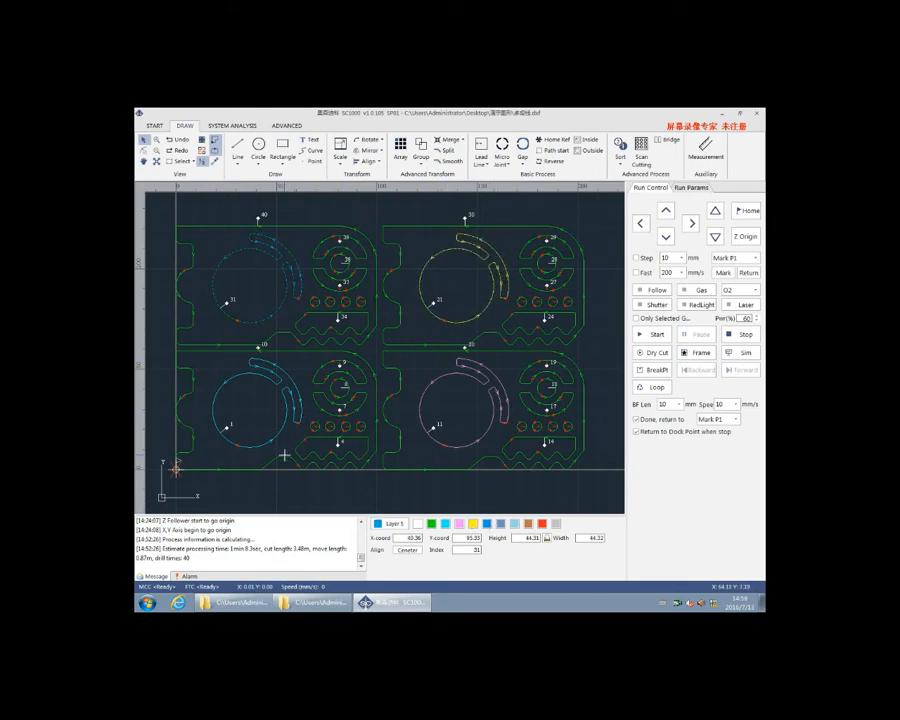
Set Layer 1 to a cut speed of 15 m/min, a cut height of 0.8 mm and gas type High O2
double_click(388, 523)
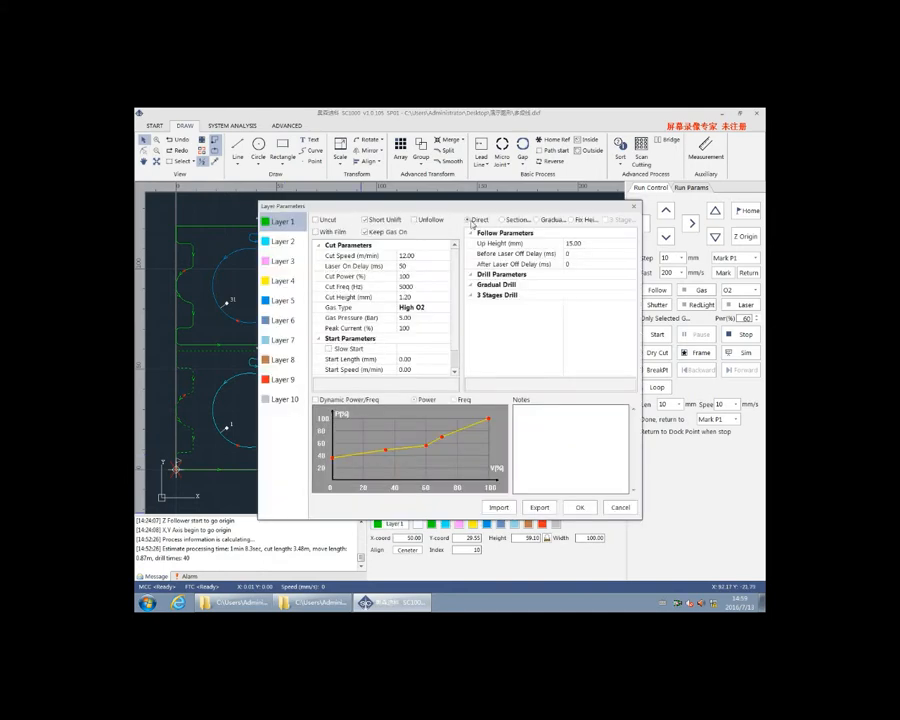
click(405, 256)
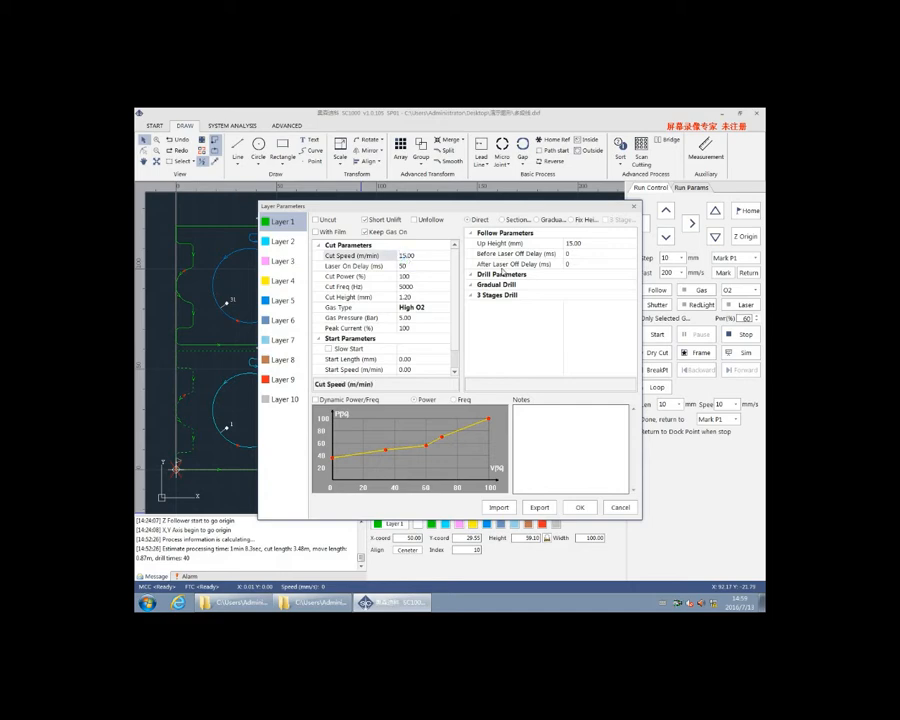
click(410, 297)
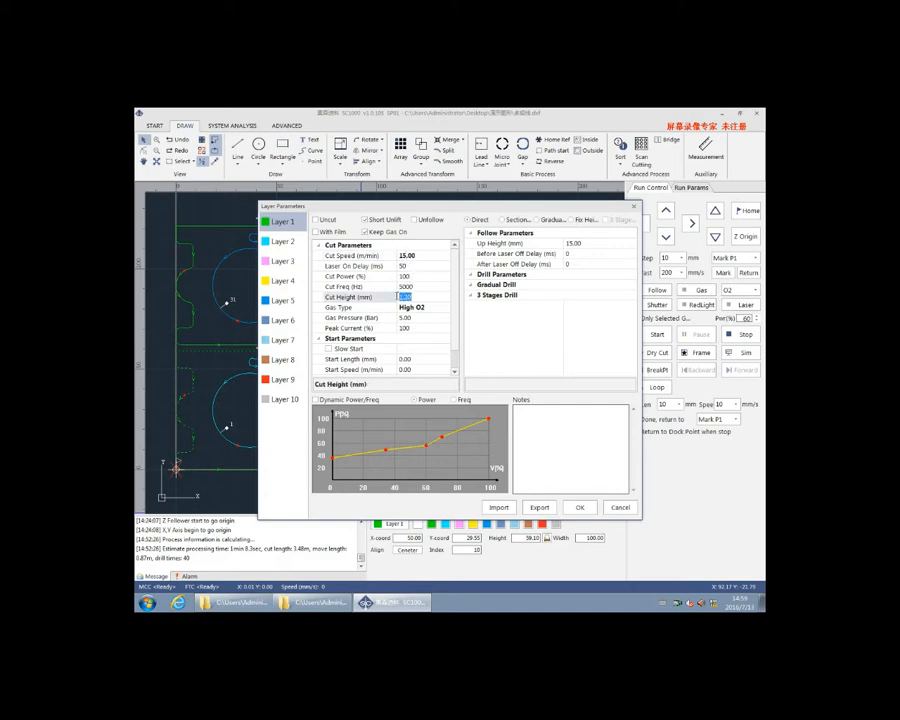
text(0.8)
click(444, 307)
click(444, 307)
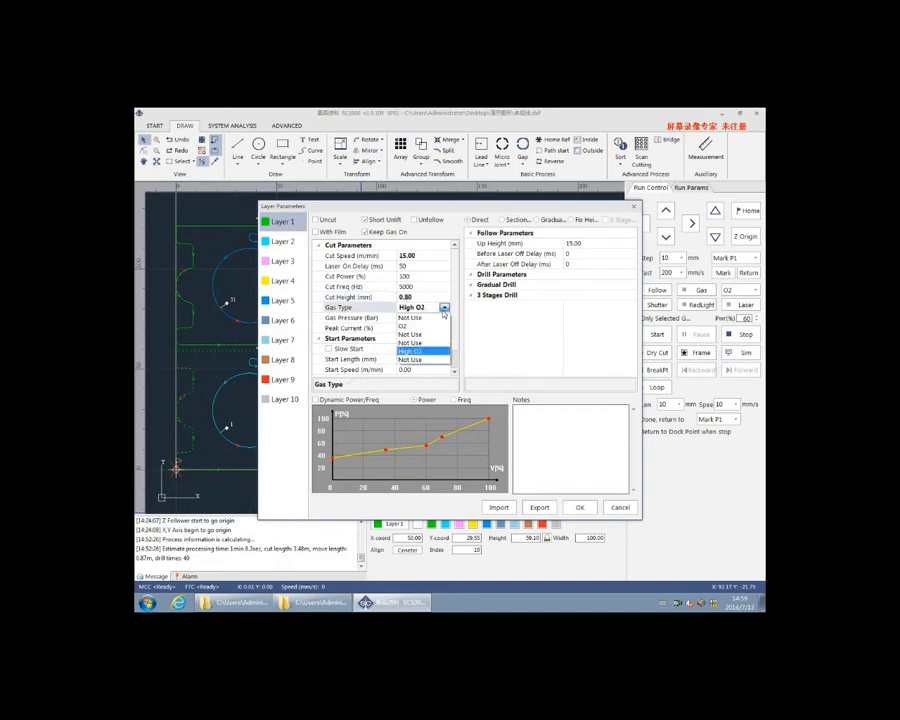
click(412, 351)
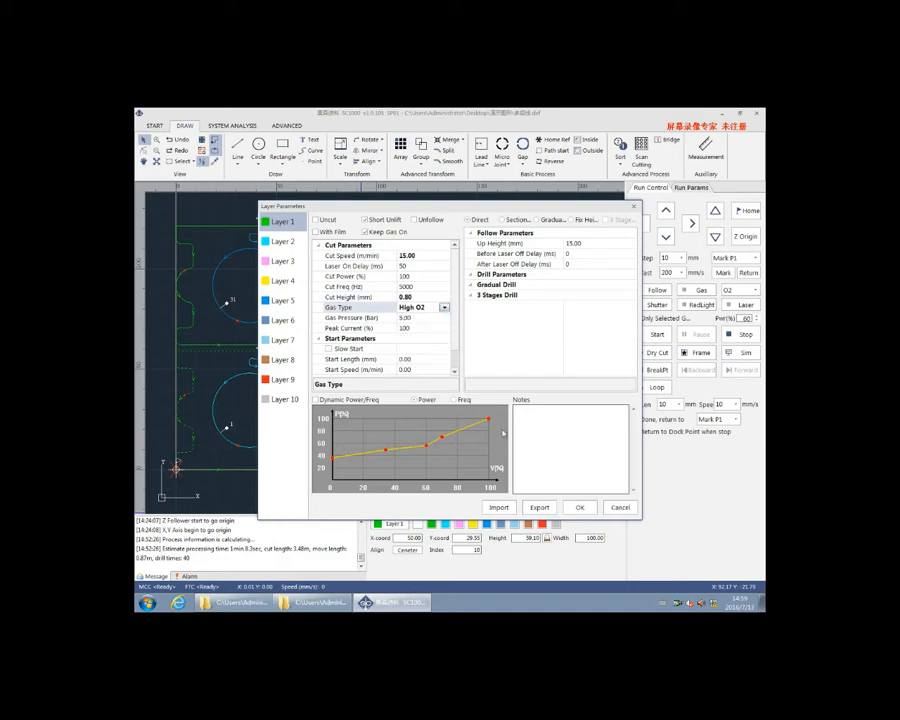
click(580, 508)
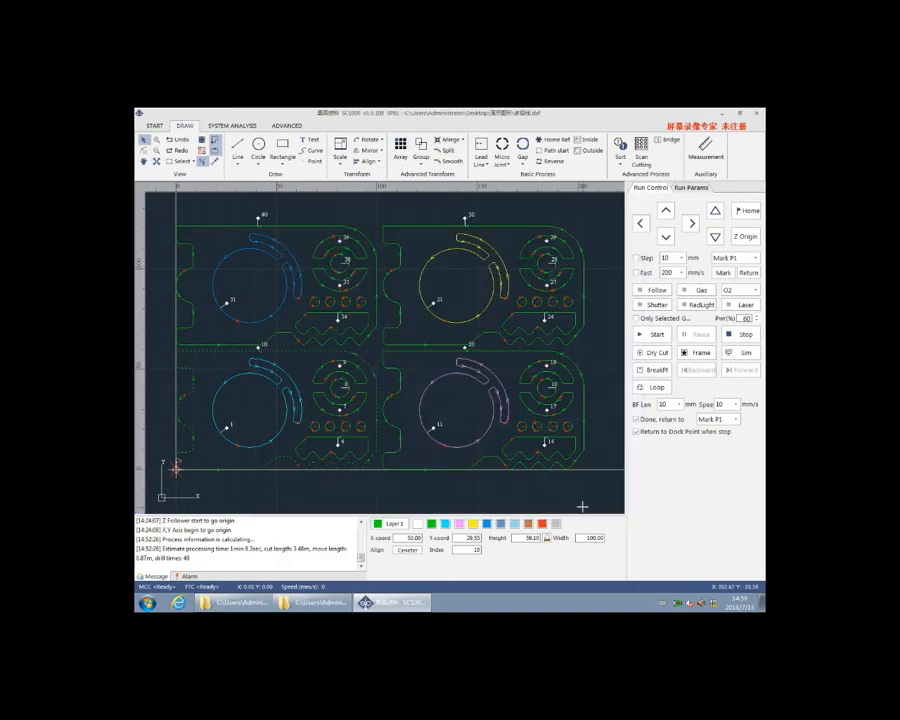
Set Layer 2 to a cut speed of 10 m/min, a cut height of 1.5 mm and sectional drilling with a 3 mm drill height
click(284, 425)
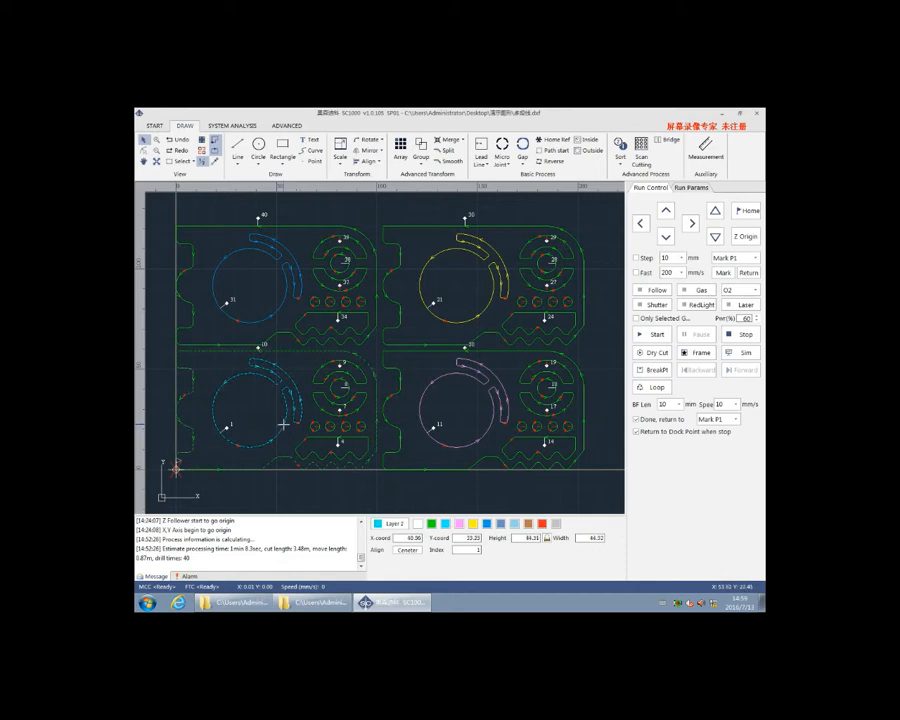
double_click(397, 524)
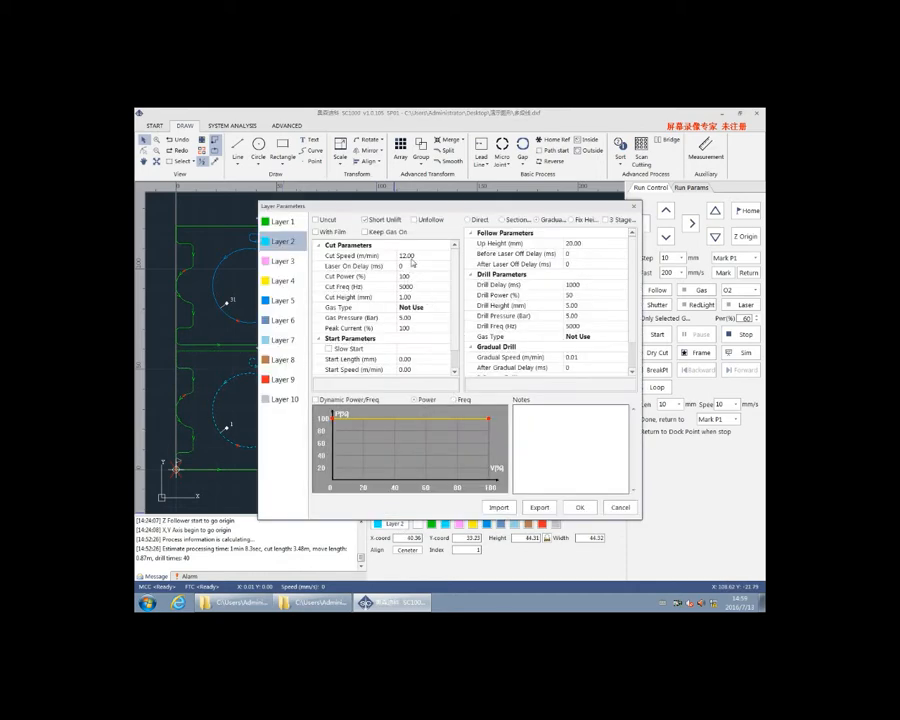
click(392, 257)
text(2)
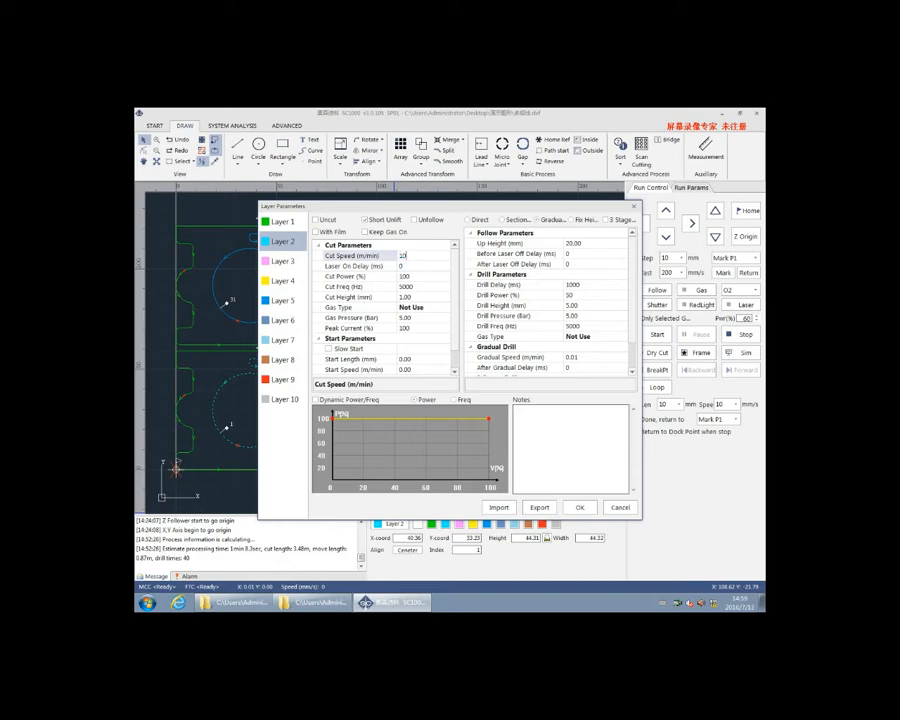
click(406, 297)
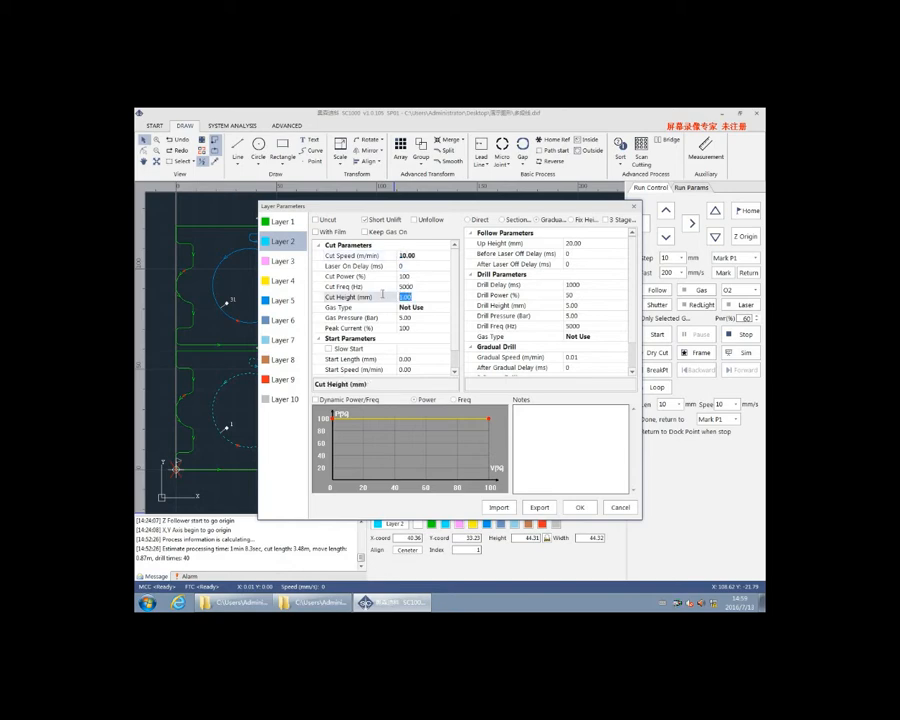
text(1)
click(507, 224)
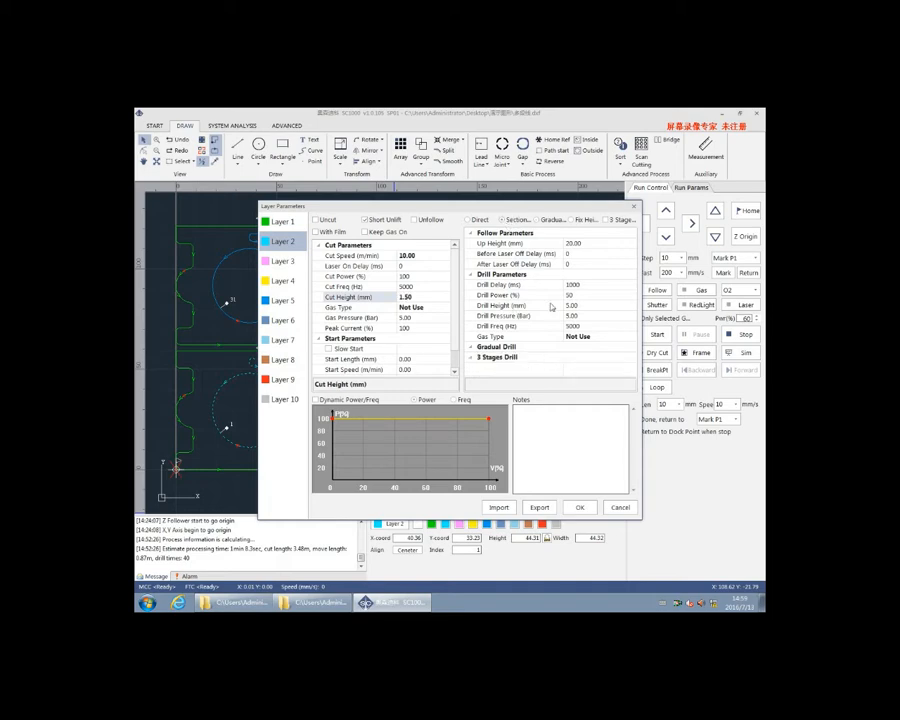
click(571, 306)
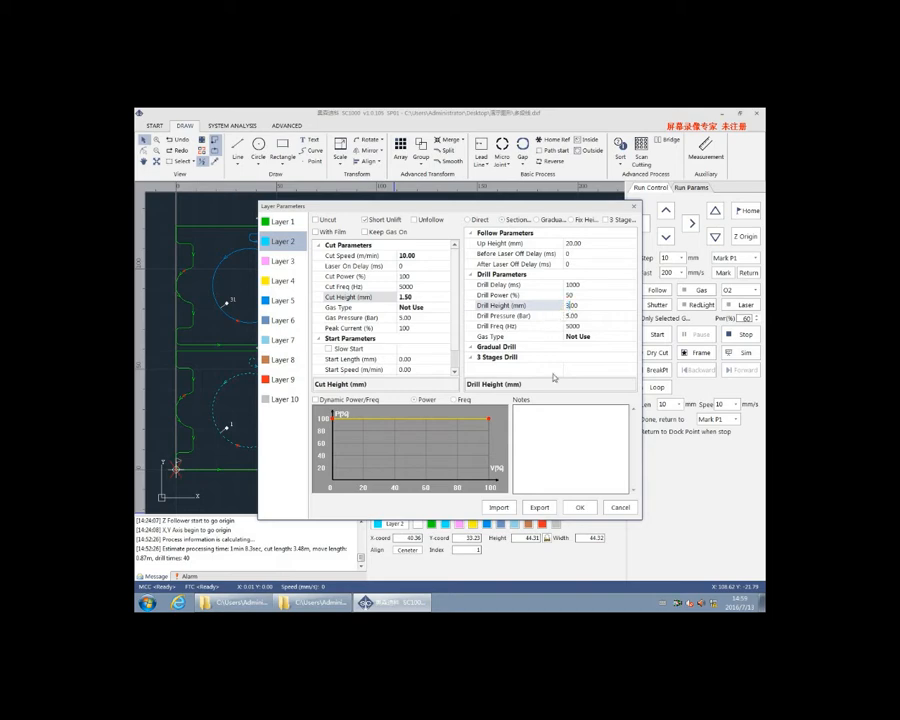
click(579, 507)
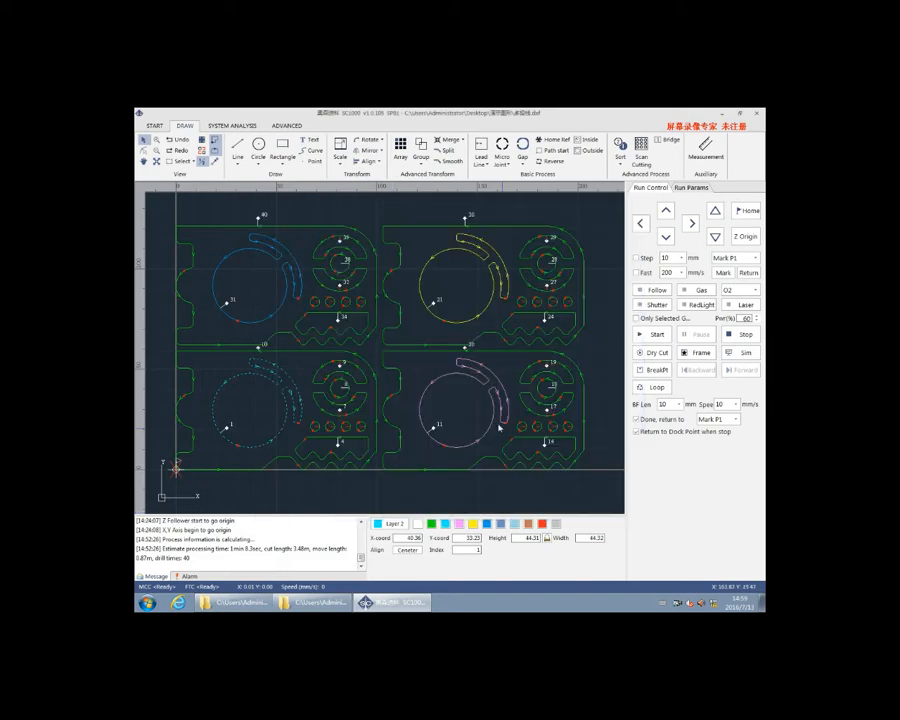
Enable Unfollow for the pink Layer 3 and With Film for the yellow Layer 4, and open the film layer's parameters
click(394, 523)
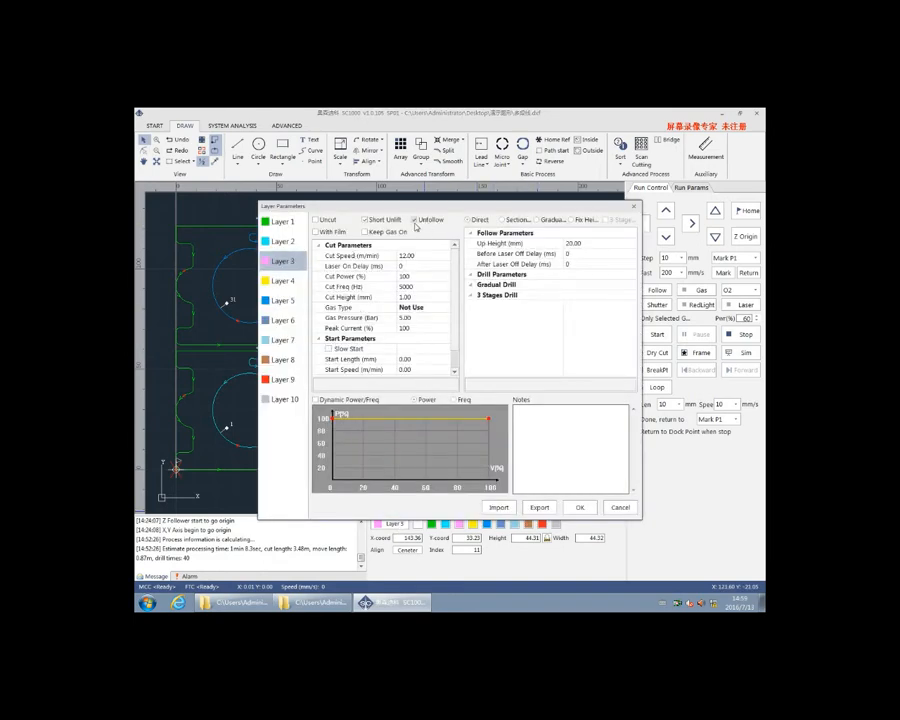
click(579, 507)
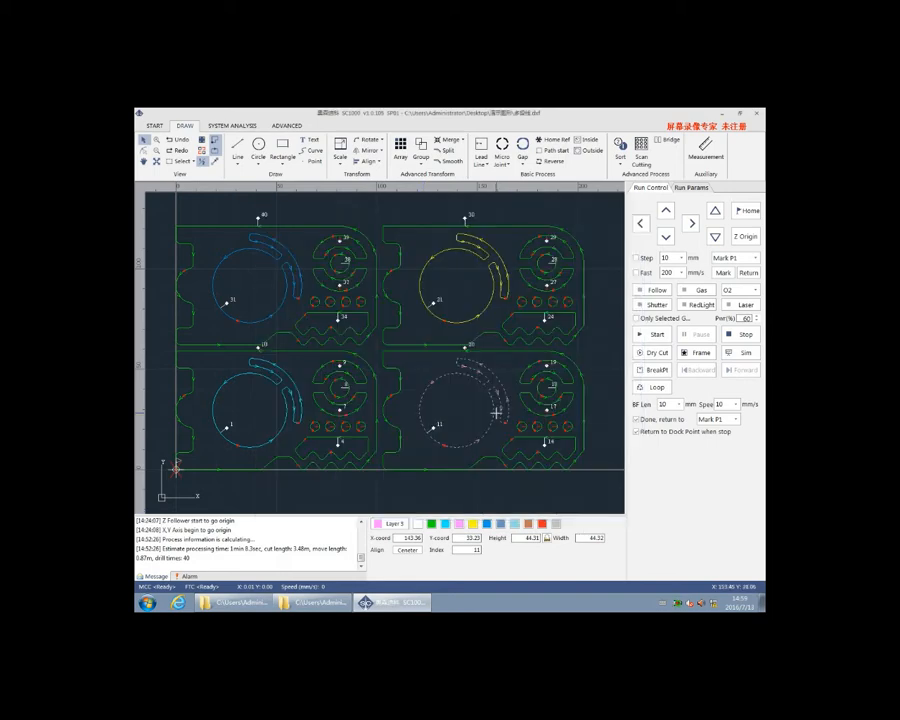
click(479, 320)
click(394, 524)
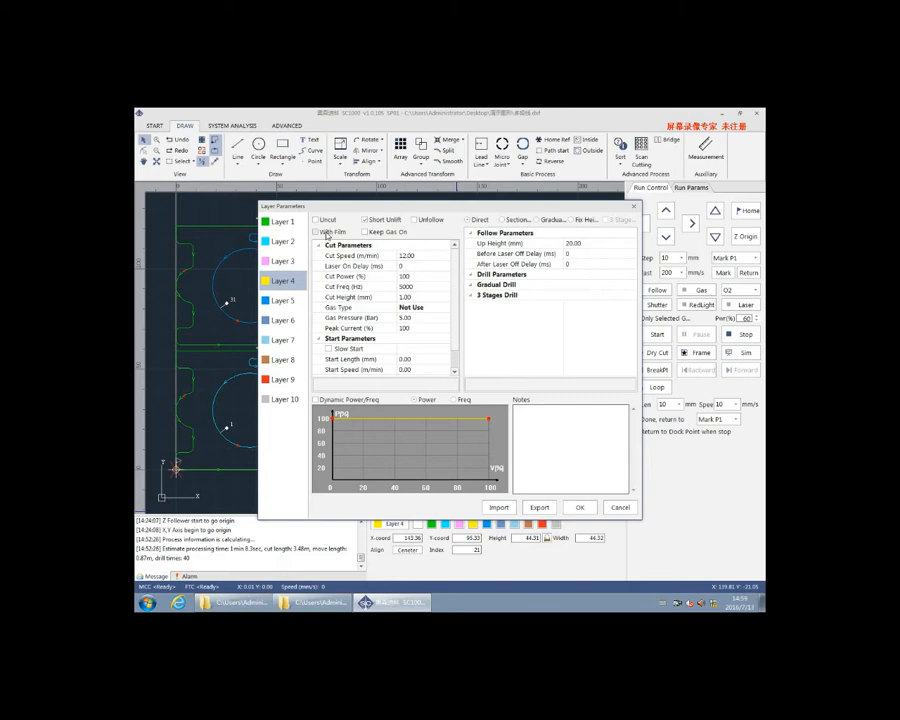
click(316, 232)
click(288, 420)
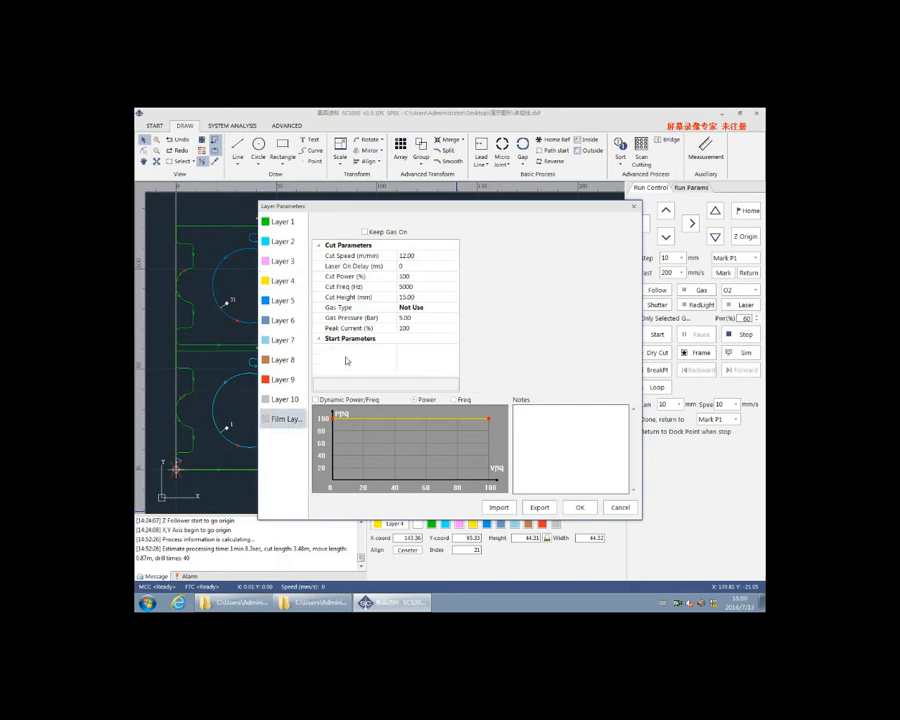
Set the film layer's gas type to O2 and accept the layer parameters
click(407, 257)
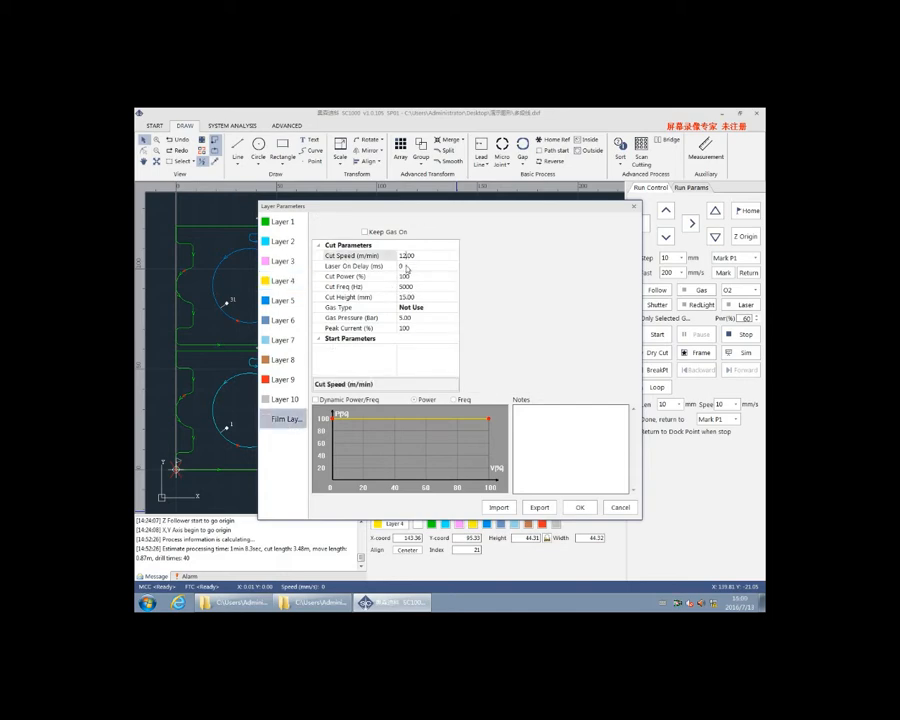
click(407, 297)
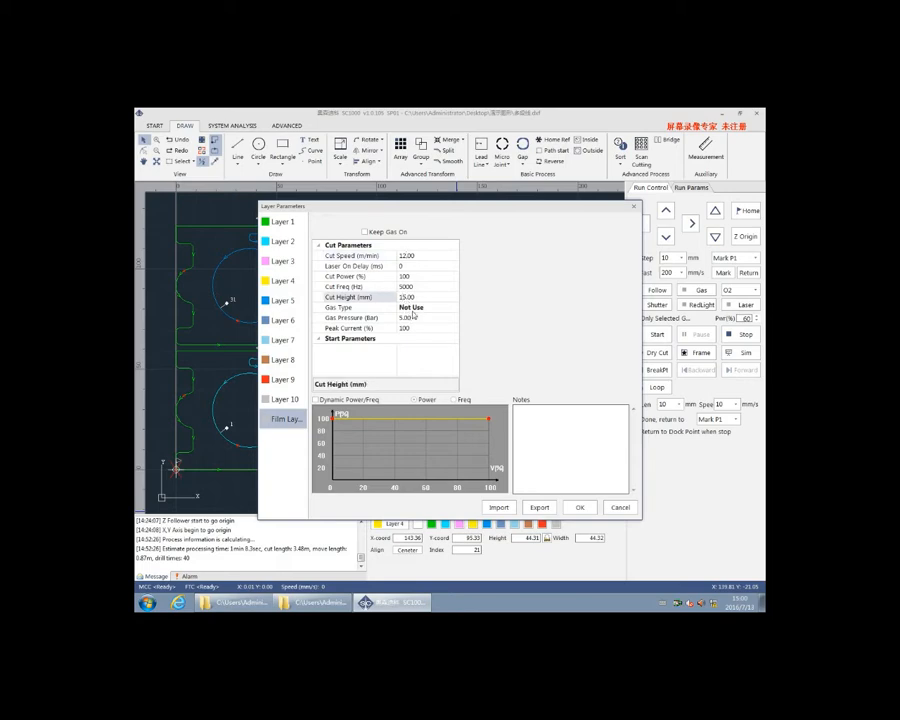
click(411, 307)
click(452, 307)
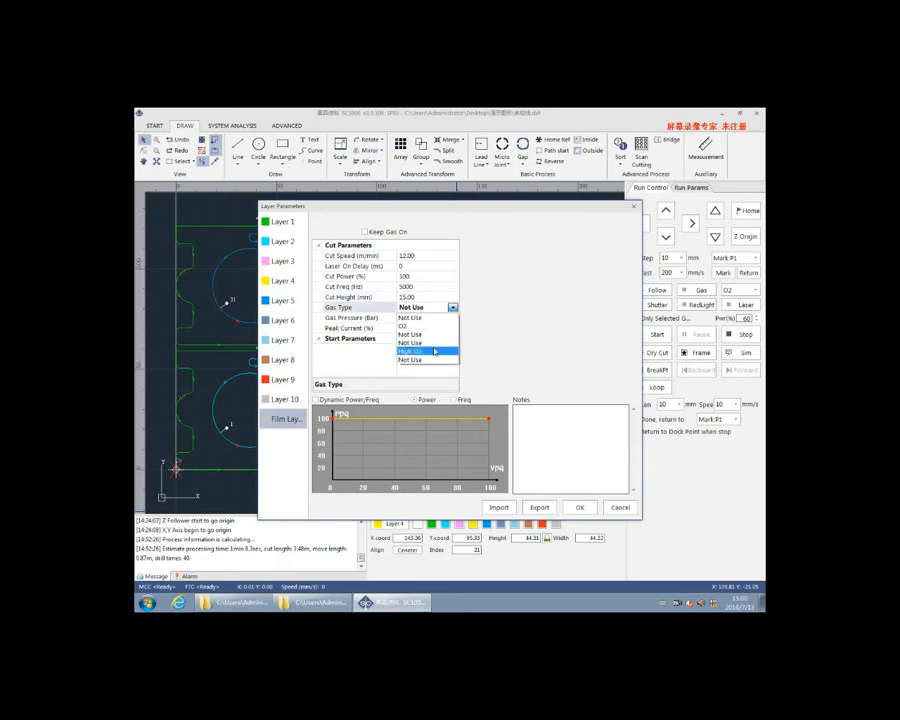
click(411, 325)
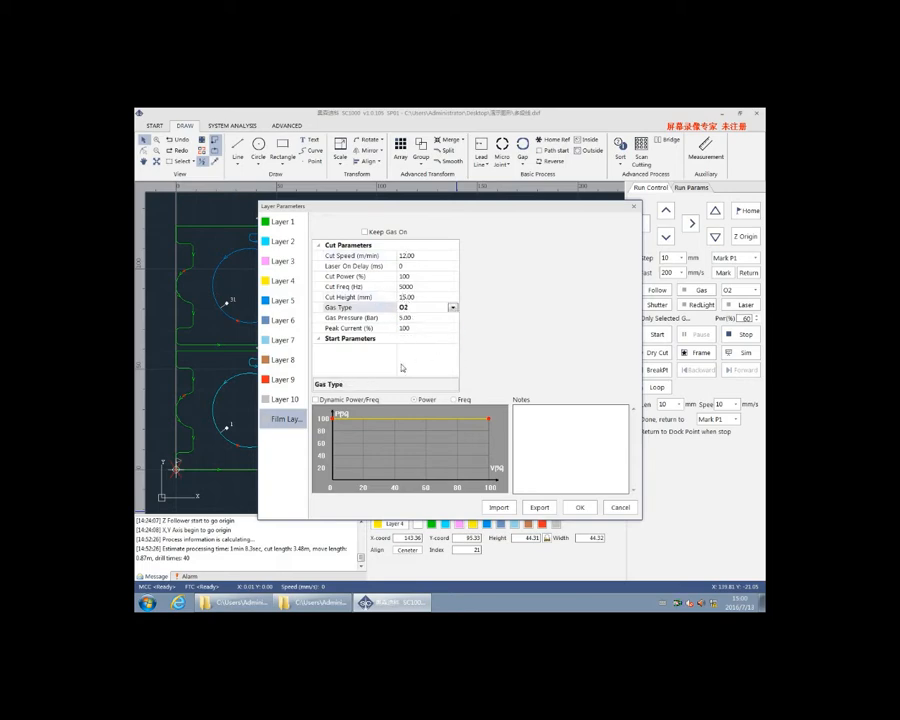
click(578, 507)
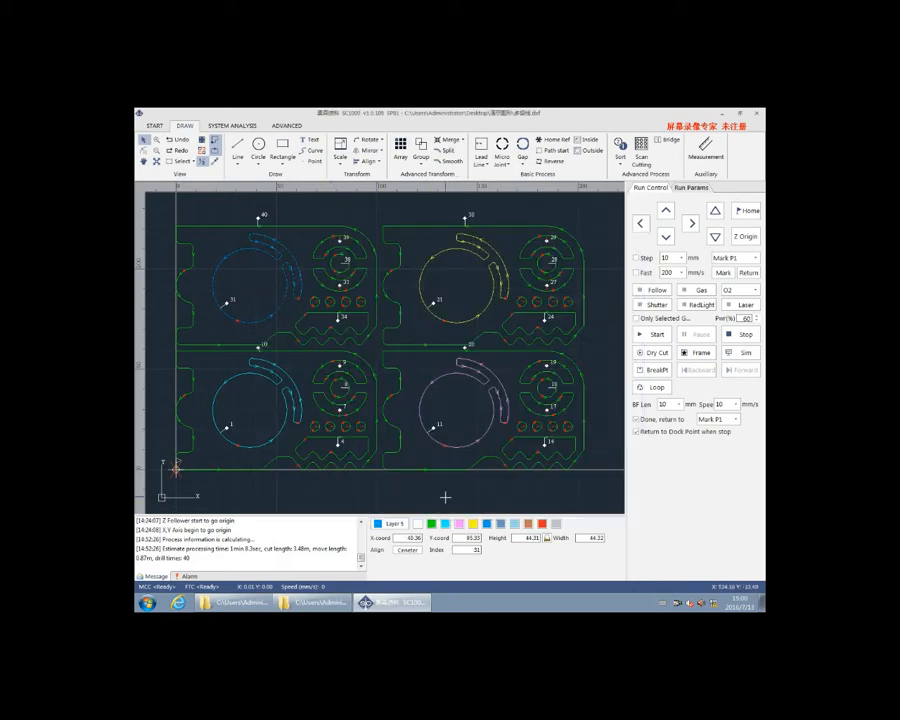
Set the blue Layer 5 to gradual drilling with a gradual speed of 0.05 m/min
click(395, 523)
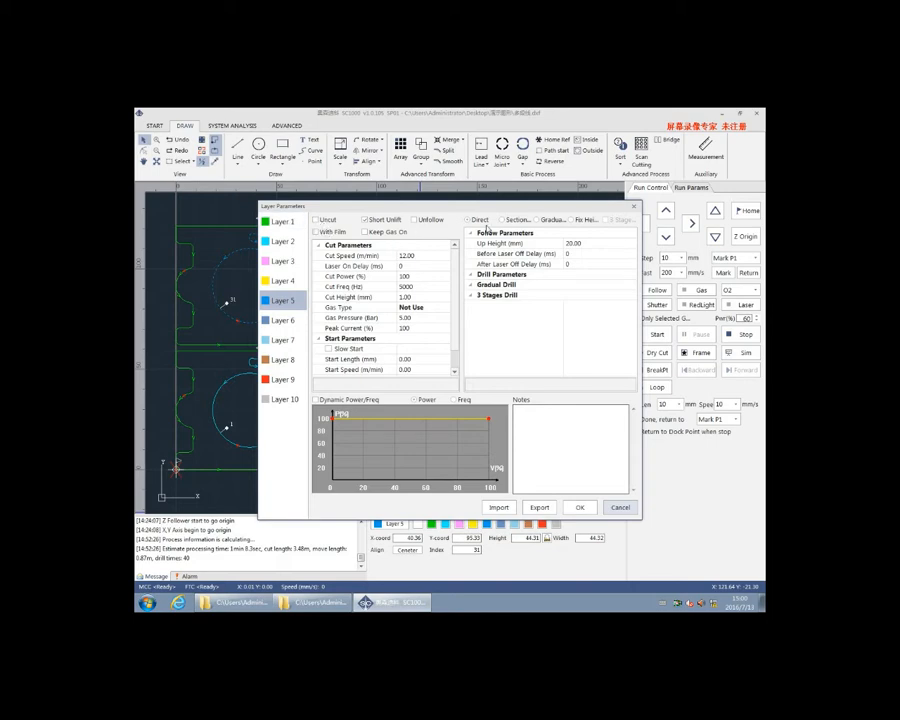
click(538, 220)
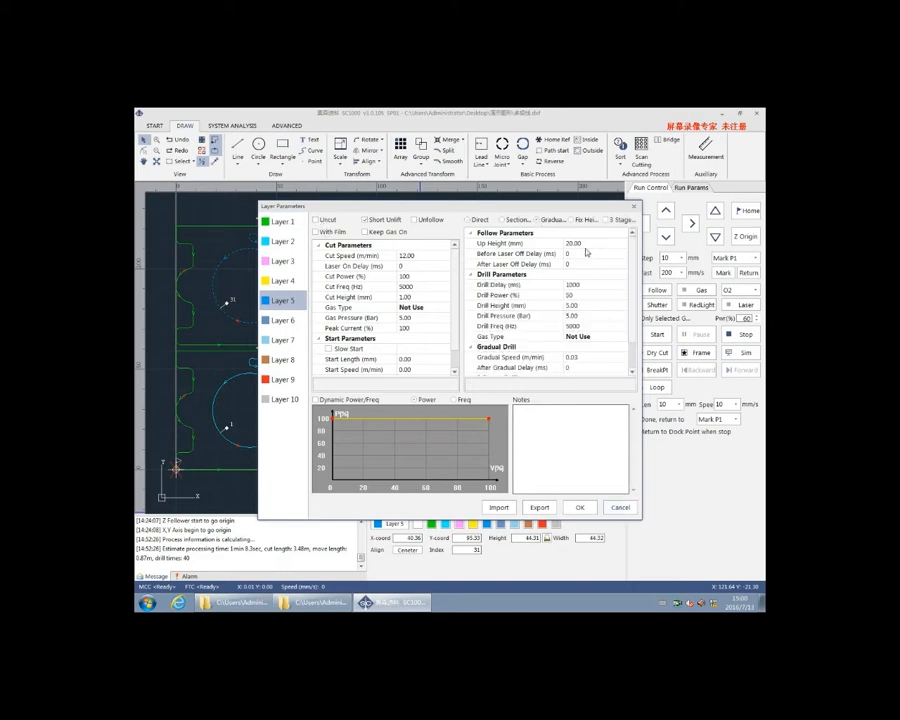
click(572, 307)
scroll(574, 311, down, 1)
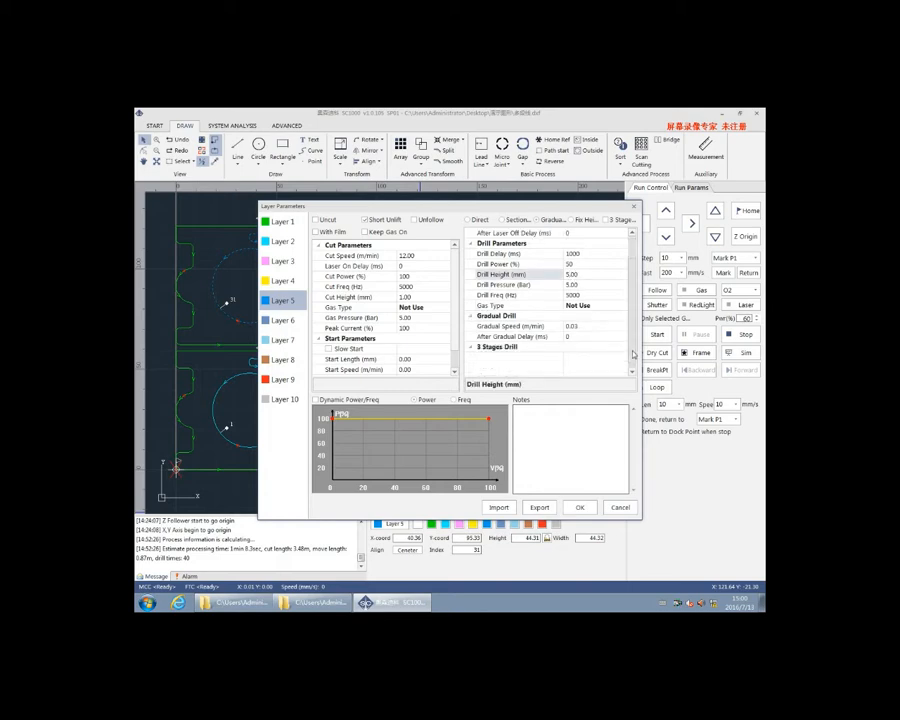
click(581, 328)
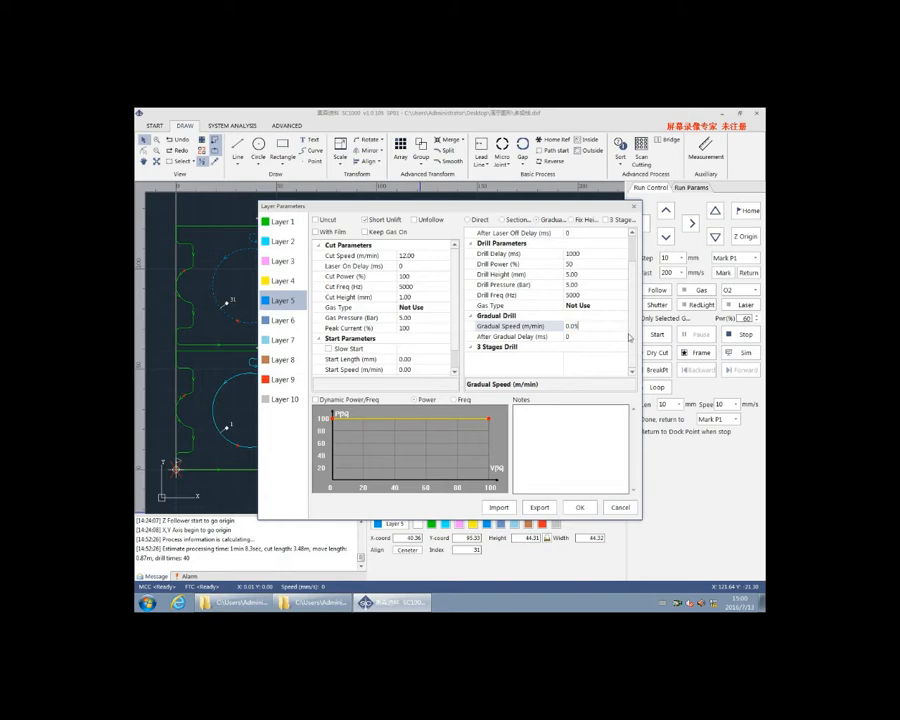
click(580, 507)
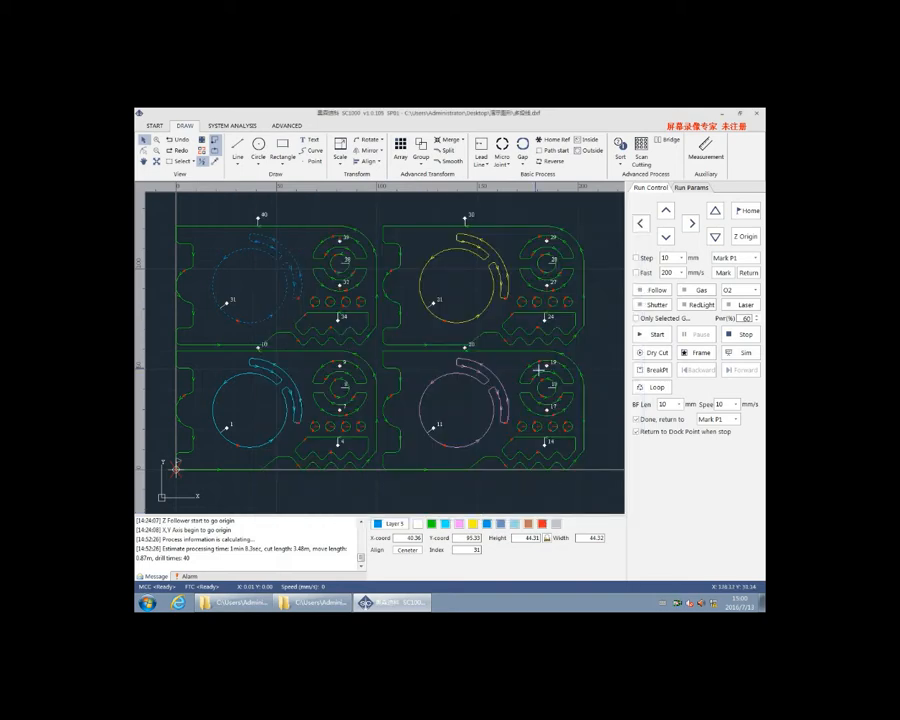
Deselect the shapes, run the processing simulation of the four parts and stop it
click(576, 366)
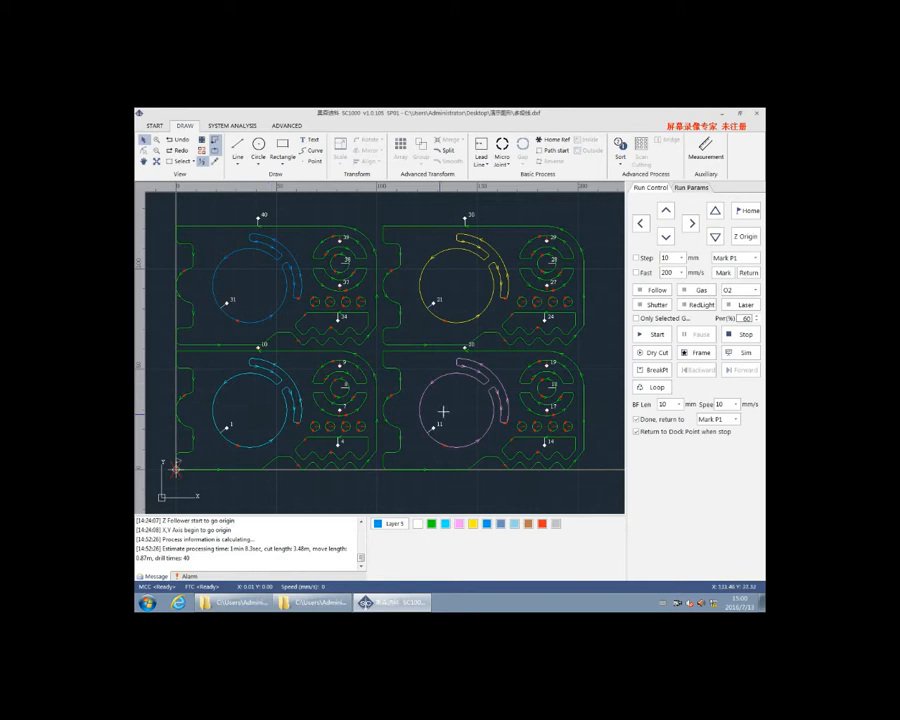
click(730, 354)
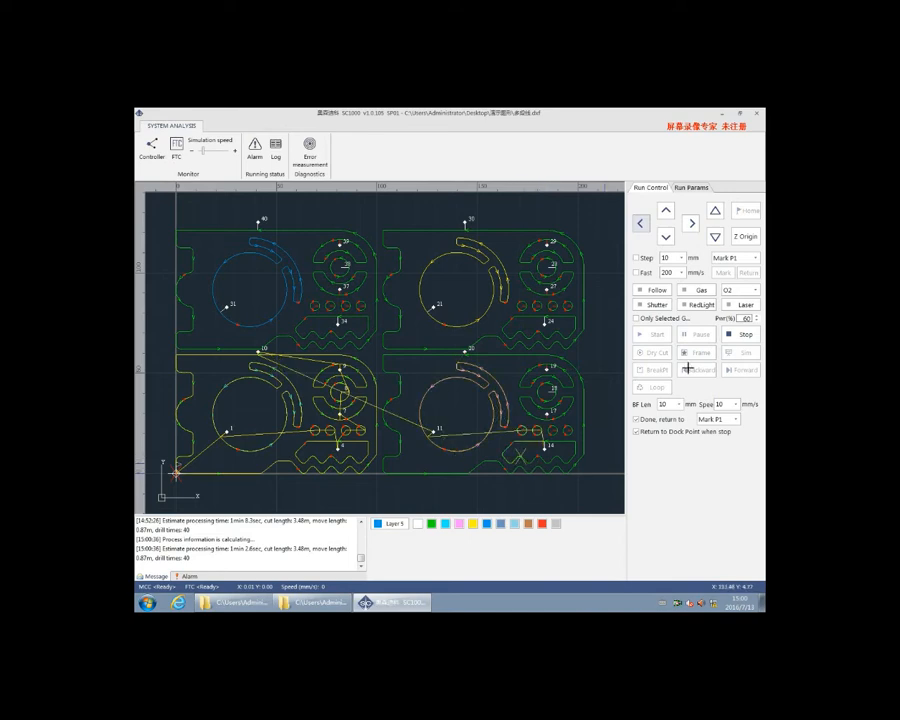
click(741, 335)
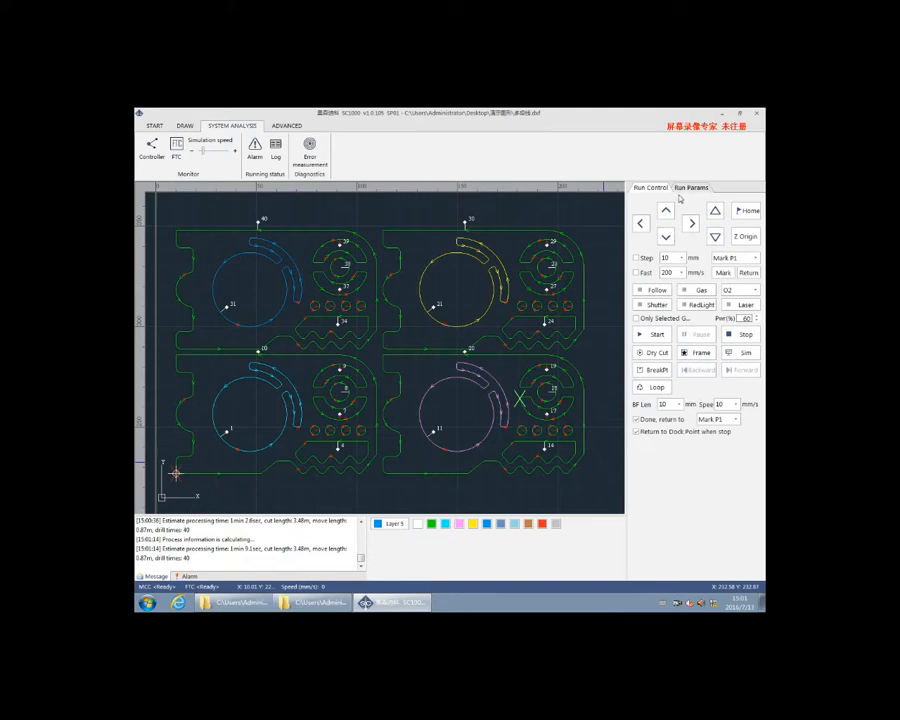
Jog the cutting head in negative and positive X, and try the Follow and Gas controls with O2 as the gas
click(641, 227)
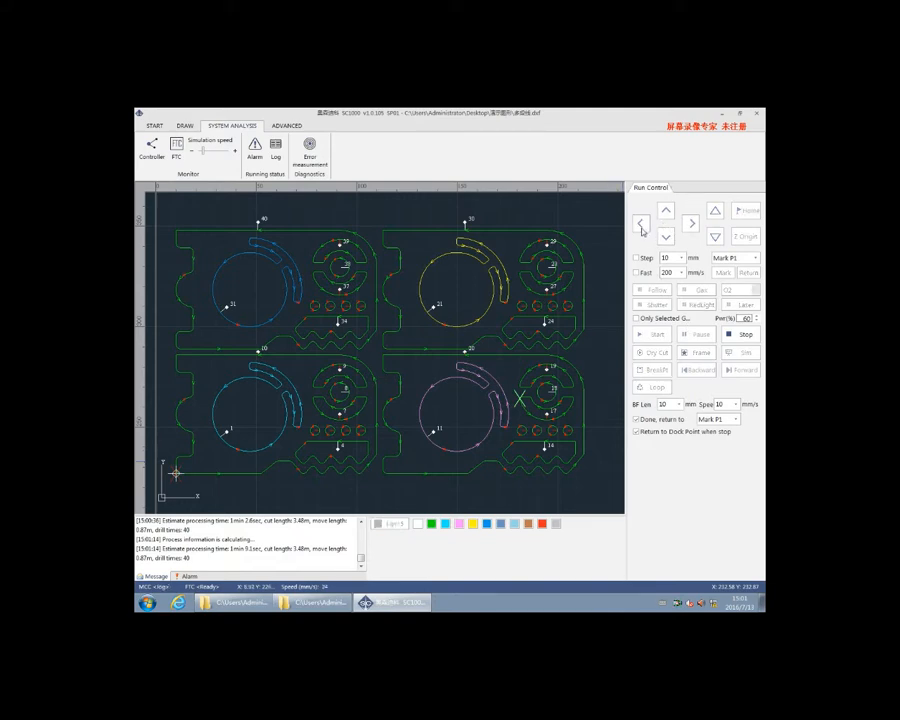
click(690, 226)
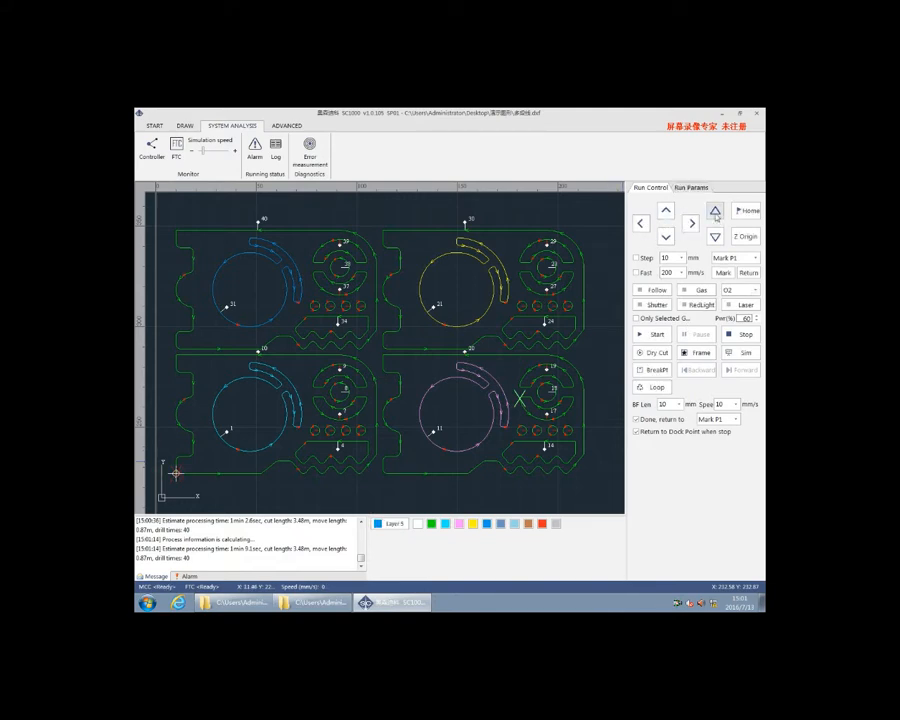
click(662, 295)
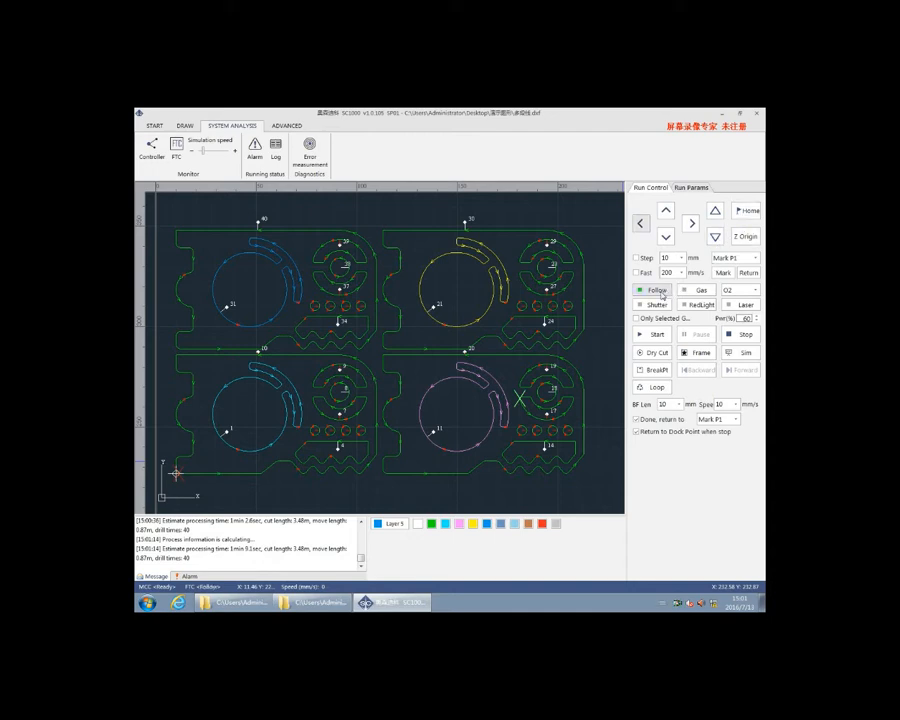
click(704, 291)
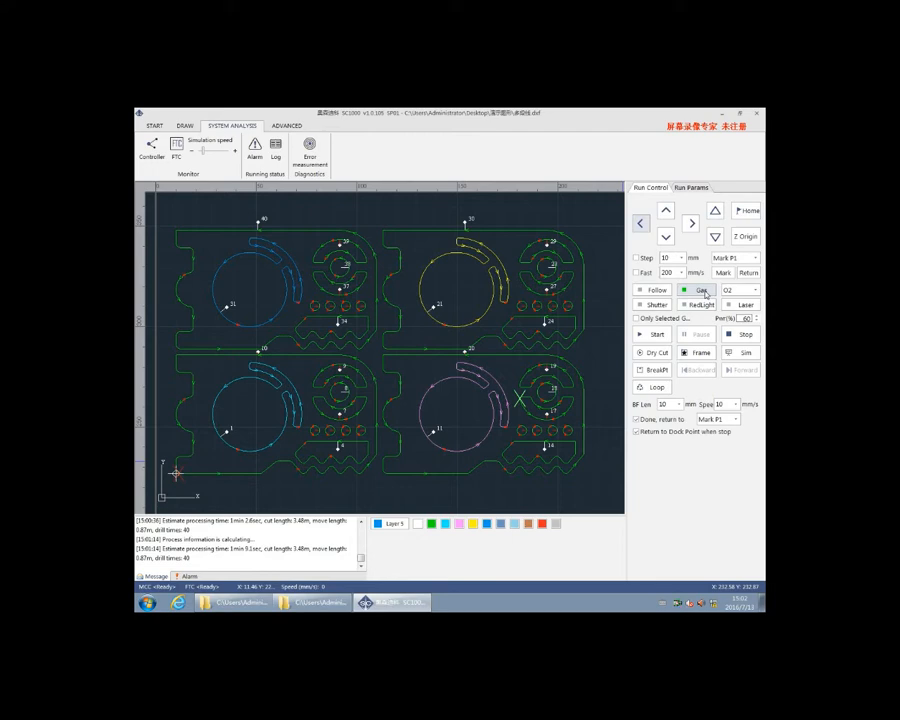
click(740, 290)
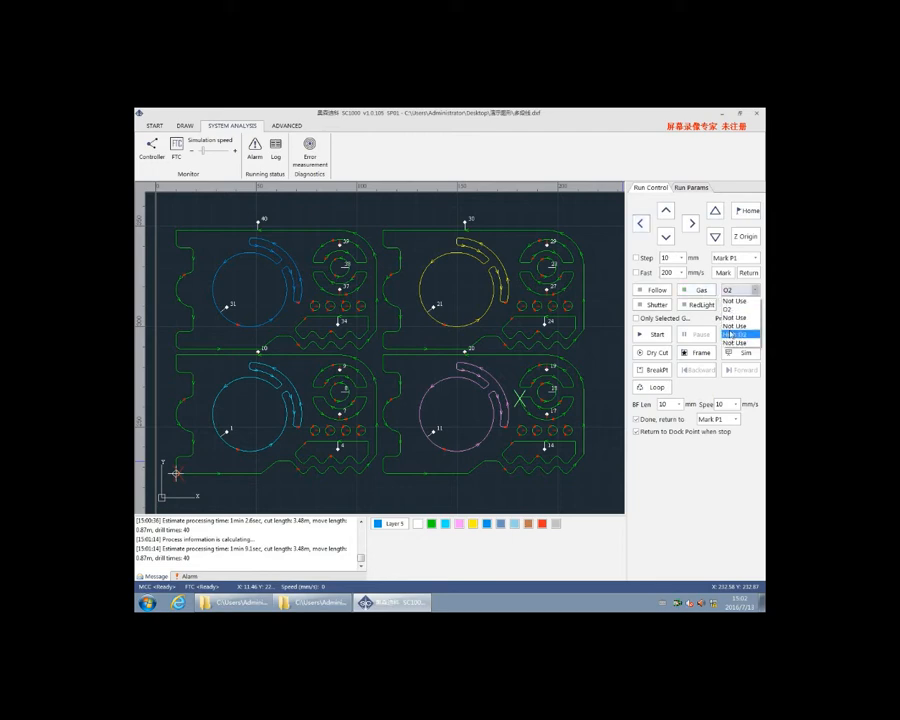
click(730, 310)
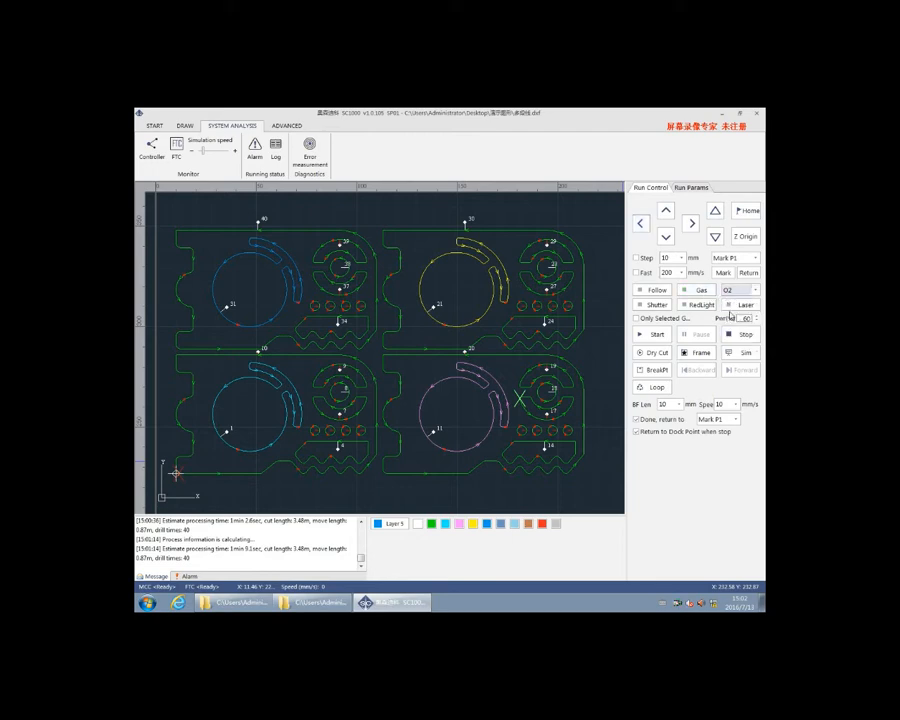
Try the Shutter control and run the frame outline around the four parts
click(662, 307)
click(662, 309)
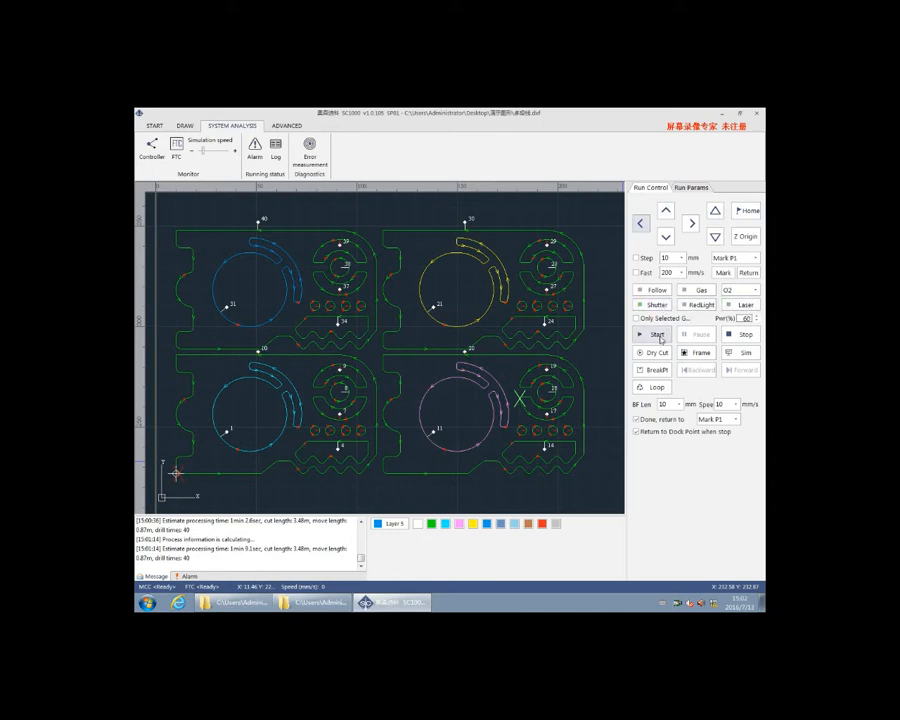
click(695, 358)
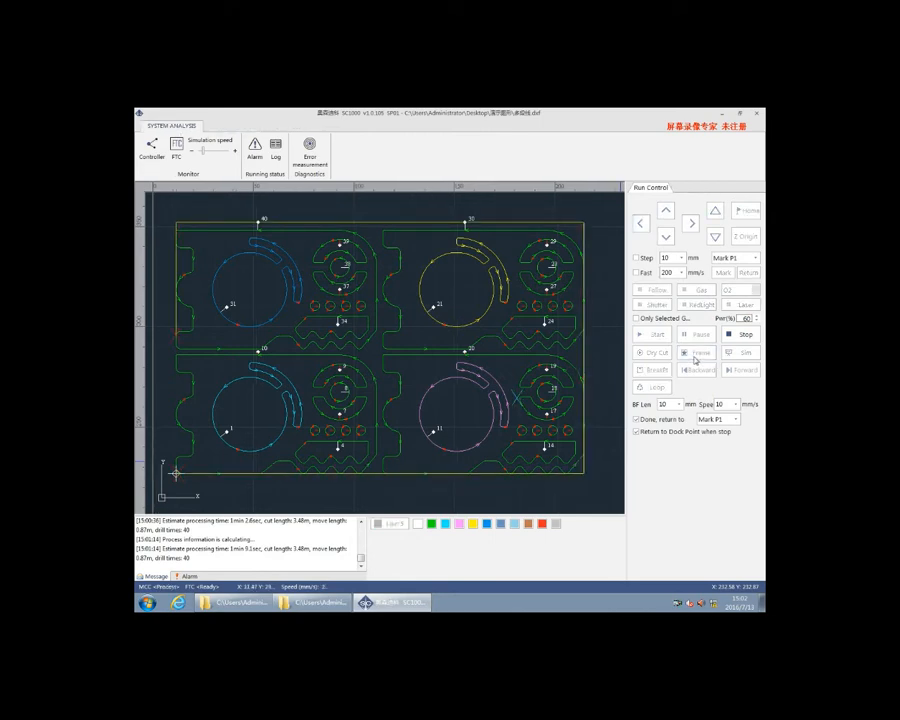
Run a dry cut of the parts and stop it, and simulate the processing at a higher simulation speed
click(655, 352)
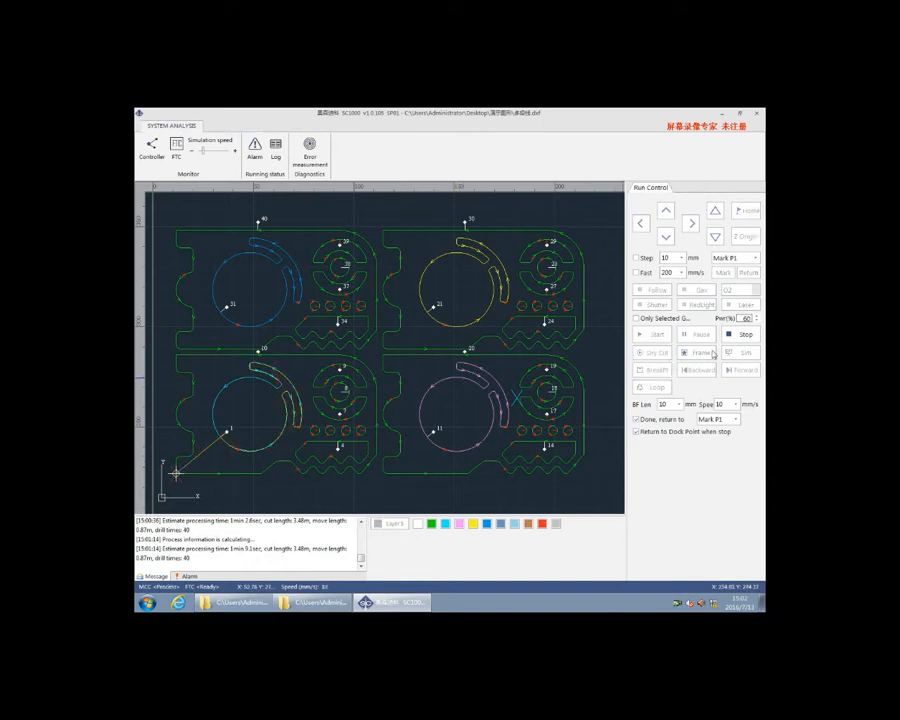
click(740, 339)
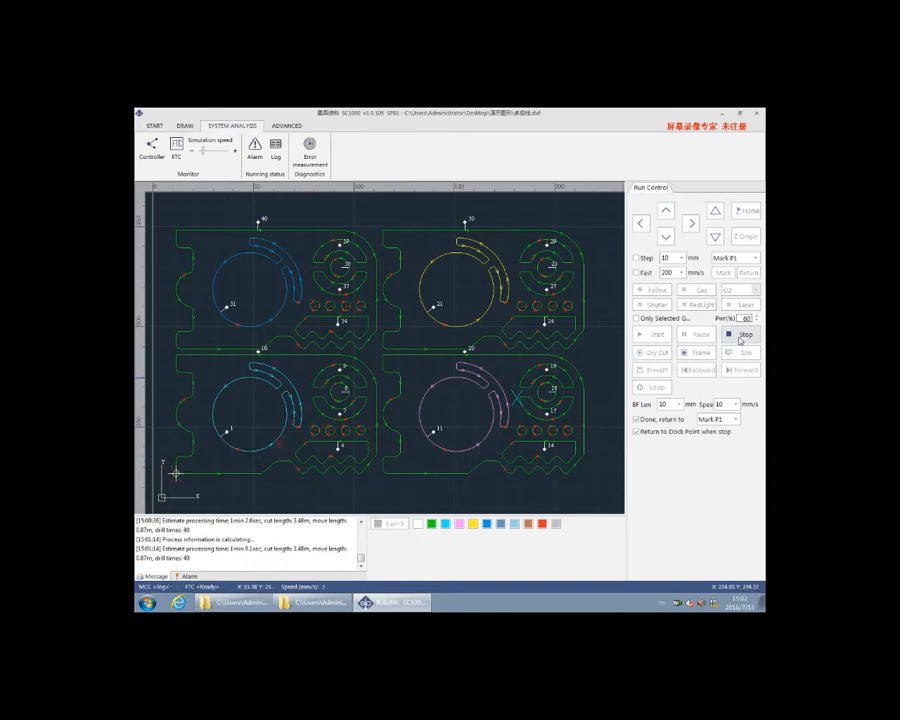
click(741, 353)
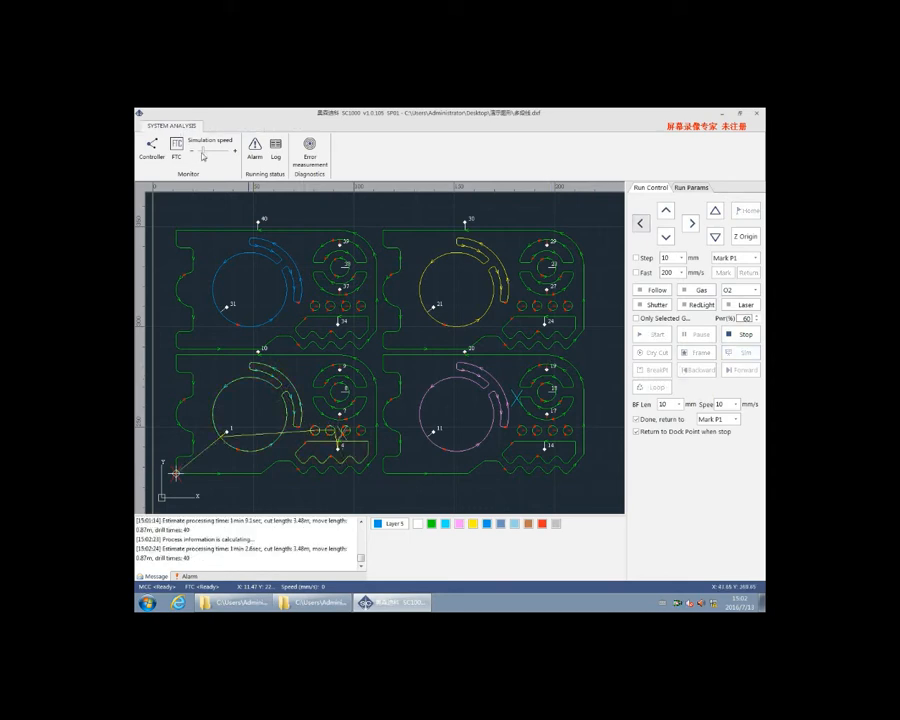
drag(203, 152, 223, 154)
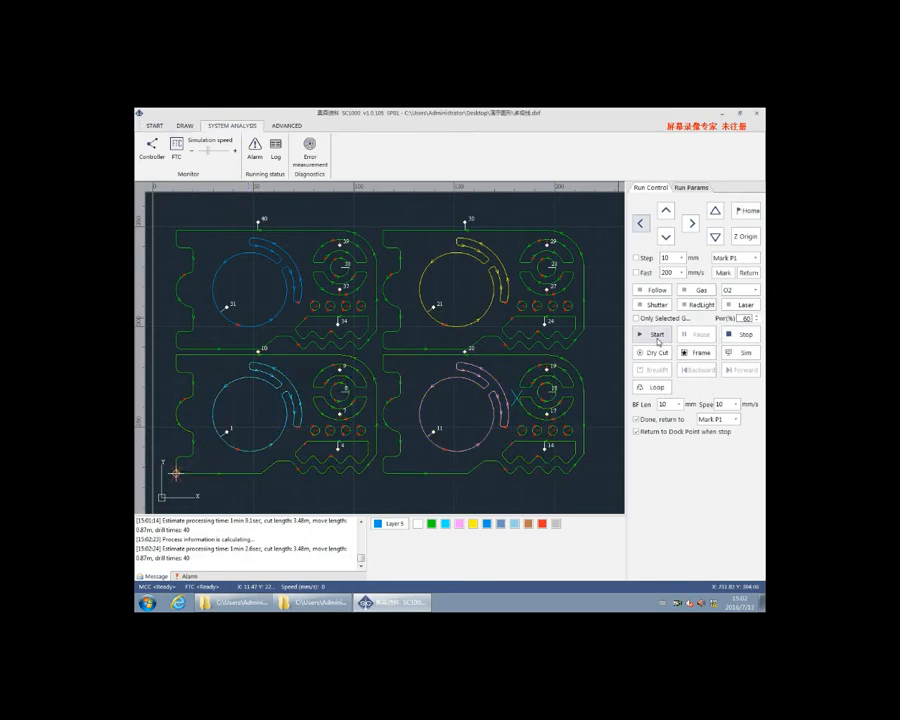
Start cutting the parts, pause during the first part, jog the head in positive Y and continue processing
click(657, 336)
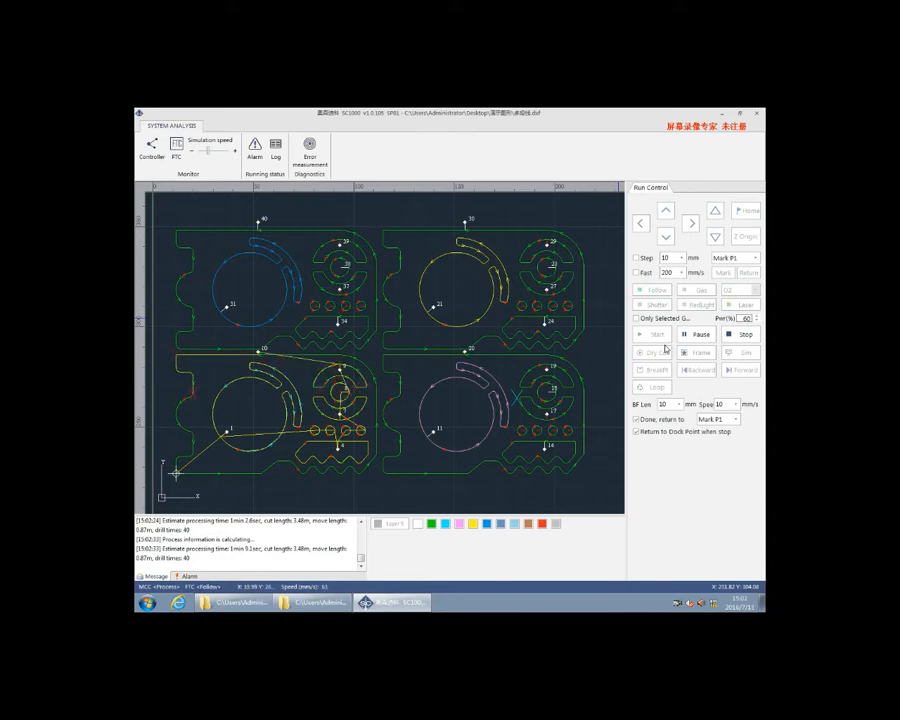
click(702, 338)
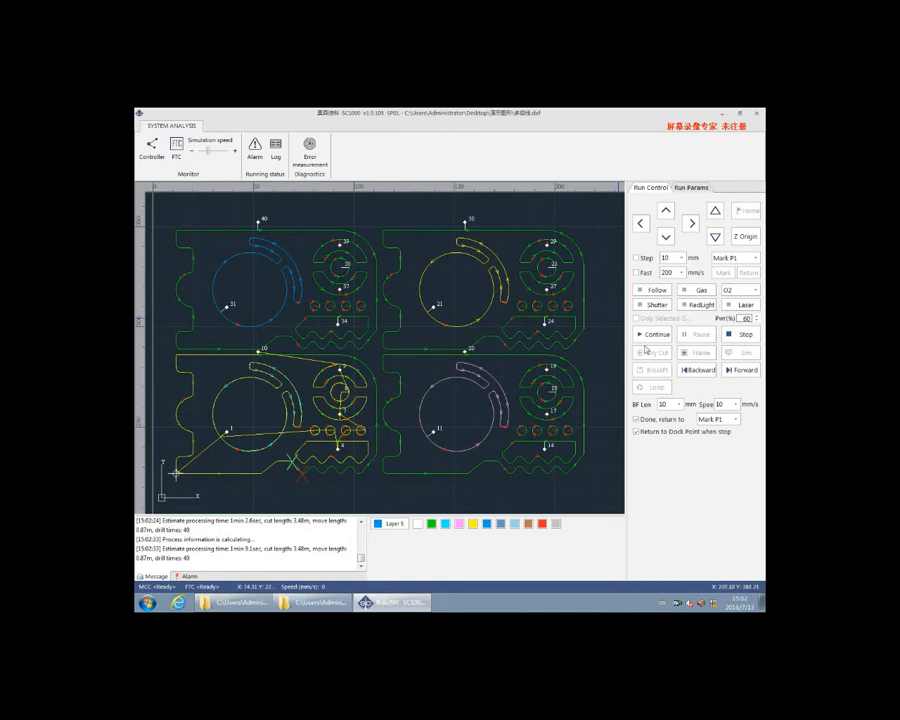
click(666, 212)
click(656, 337)
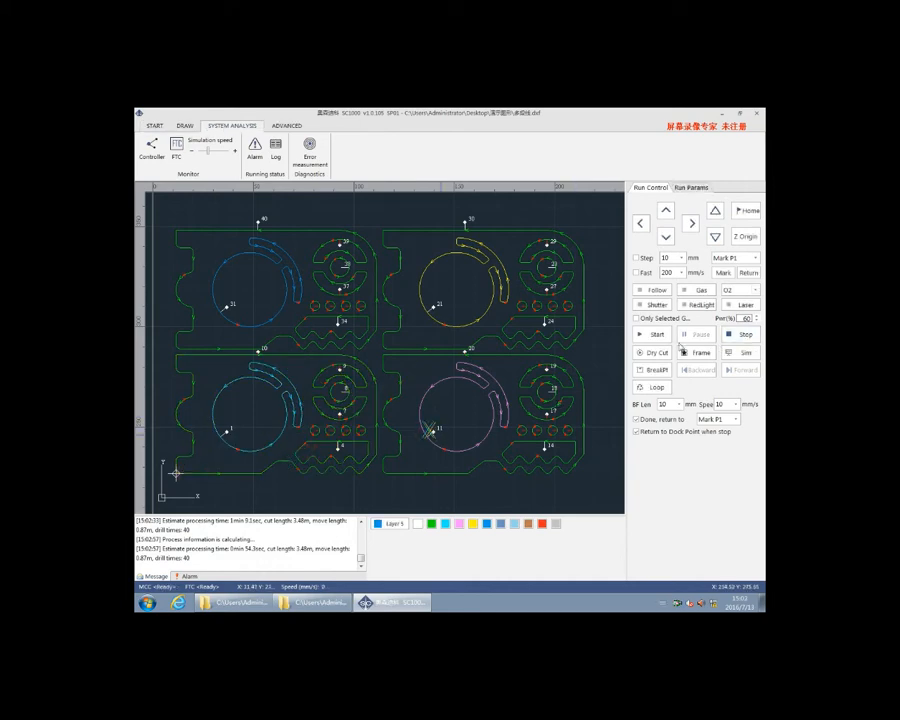
Locate the breakpoint of the stopped job and continue cutting from it
click(656, 370)
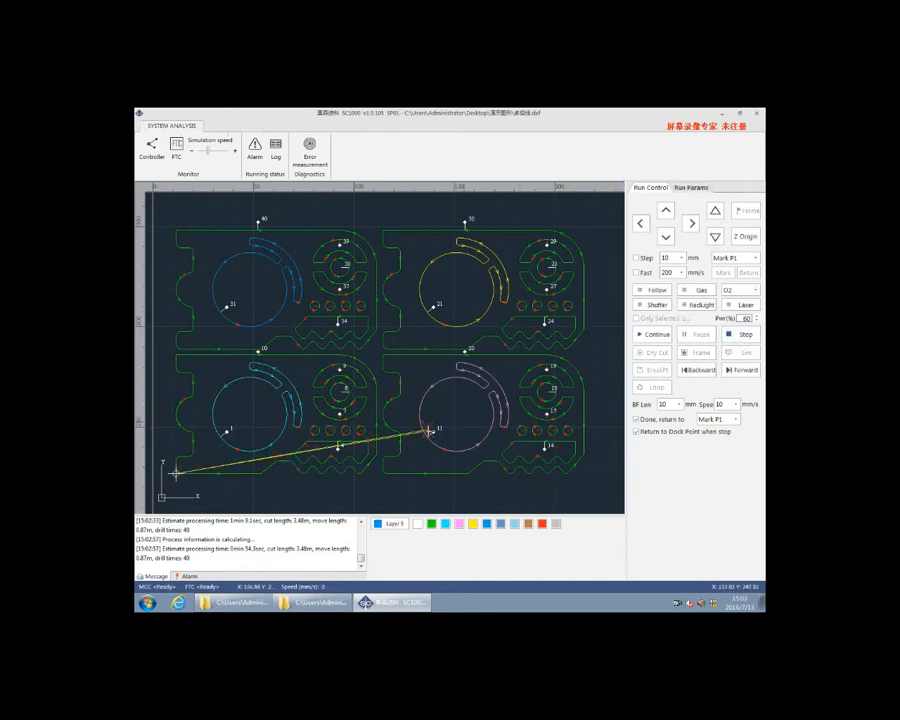
click(660, 337)
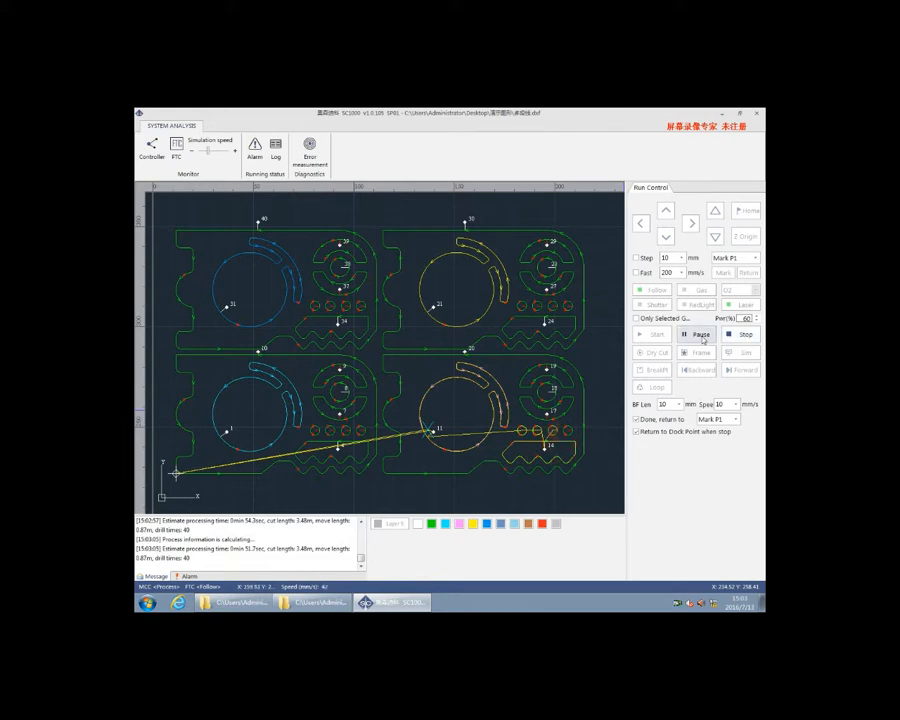
Interrupt the job, continue it from a chosen point on the upper edge of contour 20, and stop processing
click(745, 336)
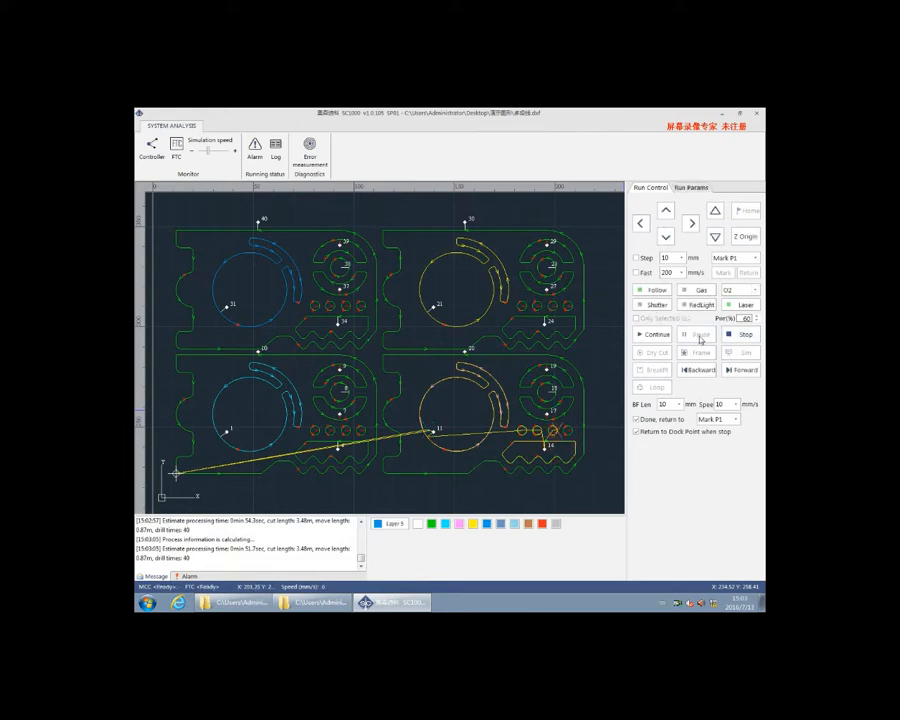
right_click(520, 355)
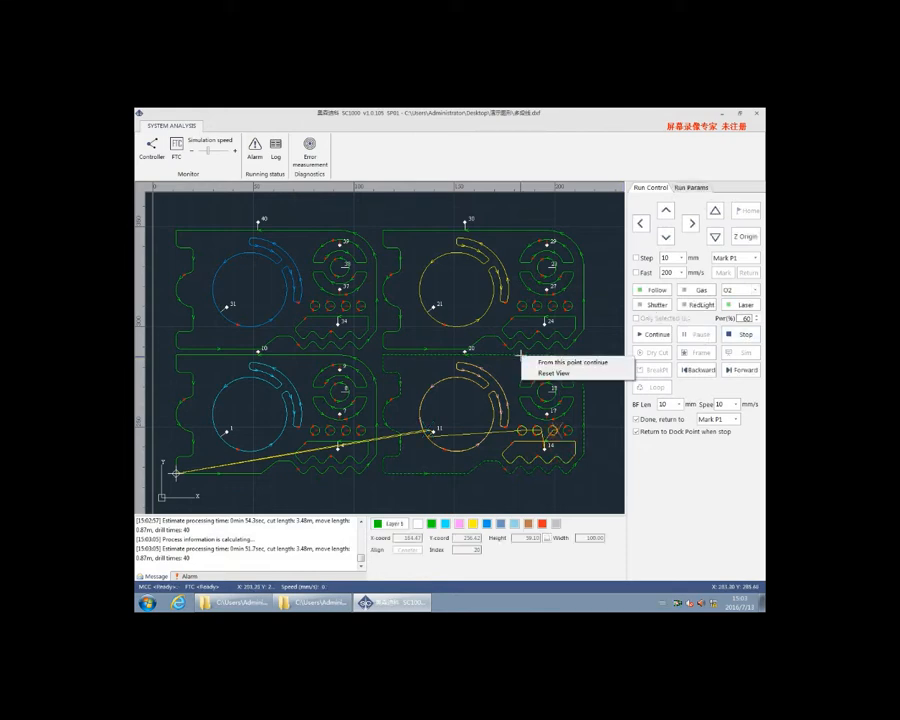
click(597, 364)
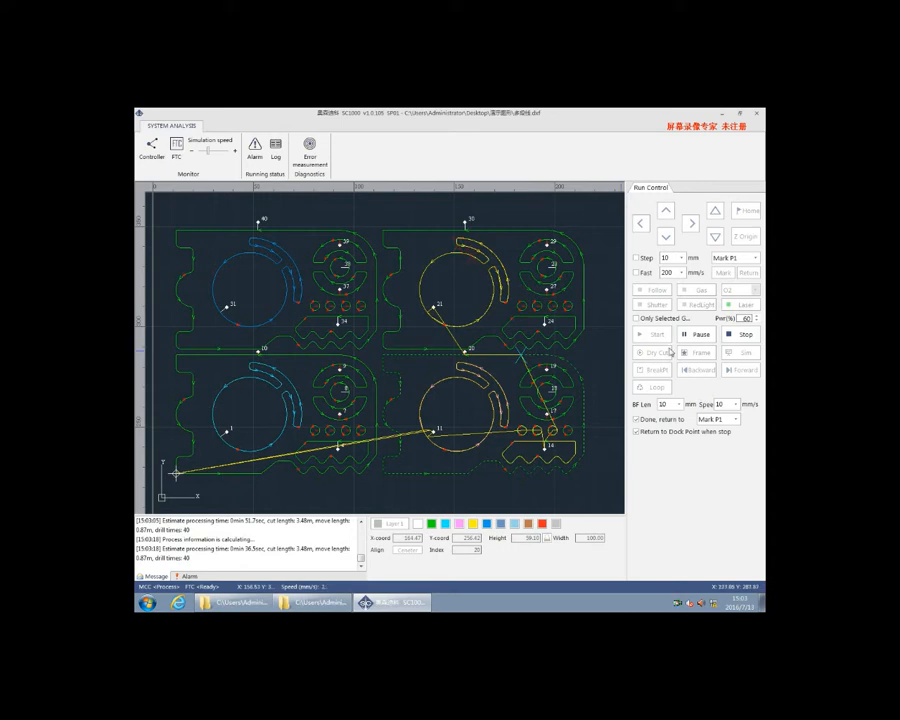
click(737, 337)
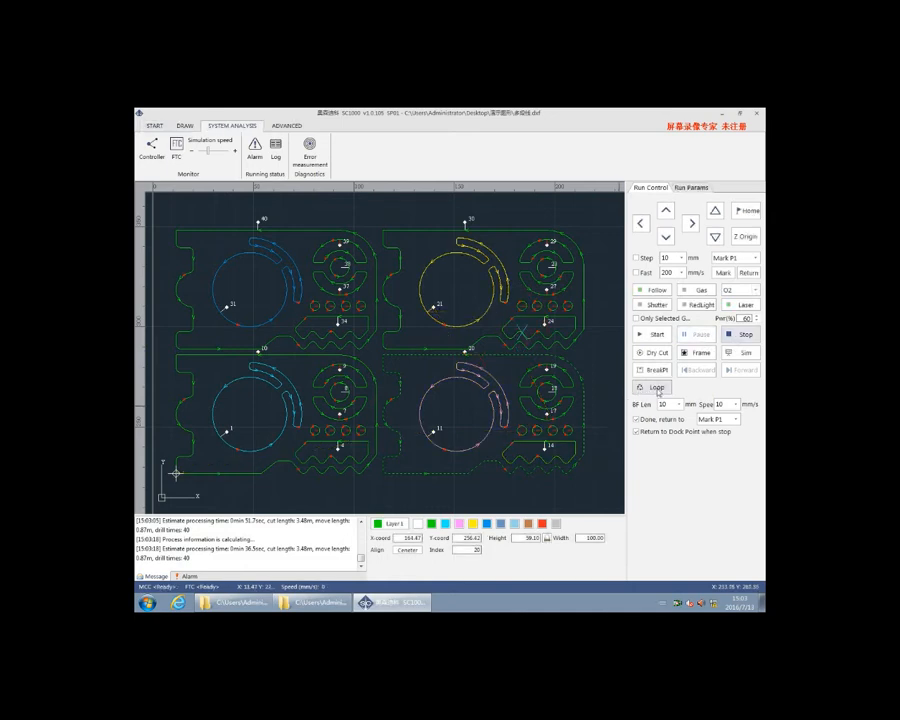
Run loop processing as Dry Cut with 10 loop times and a 1.00 s interval, check the loop message and stop it
click(658, 390)
click(473, 292)
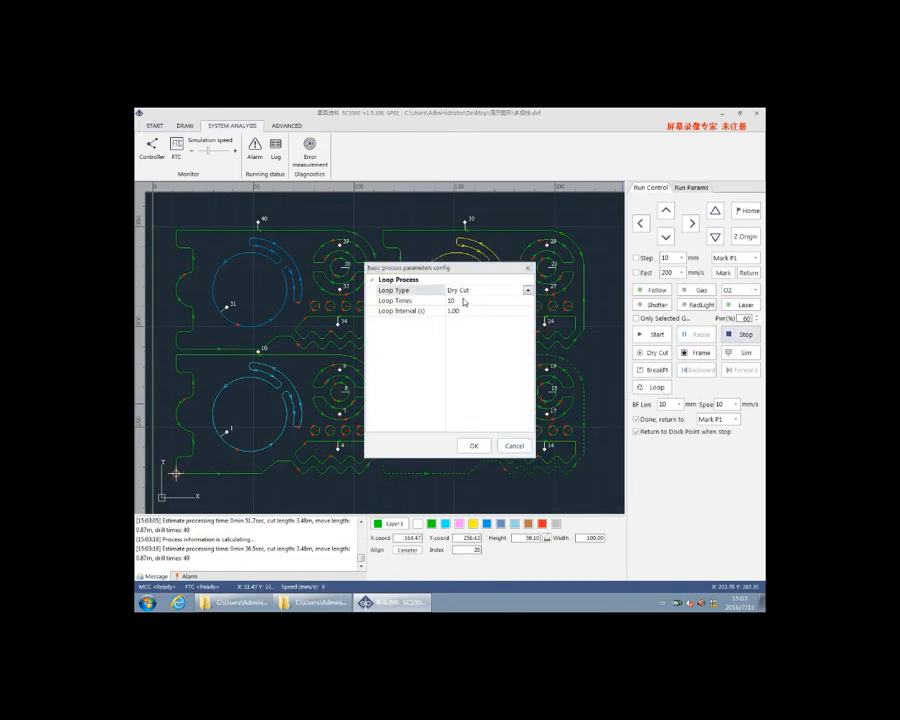
click(460, 301)
click(461, 311)
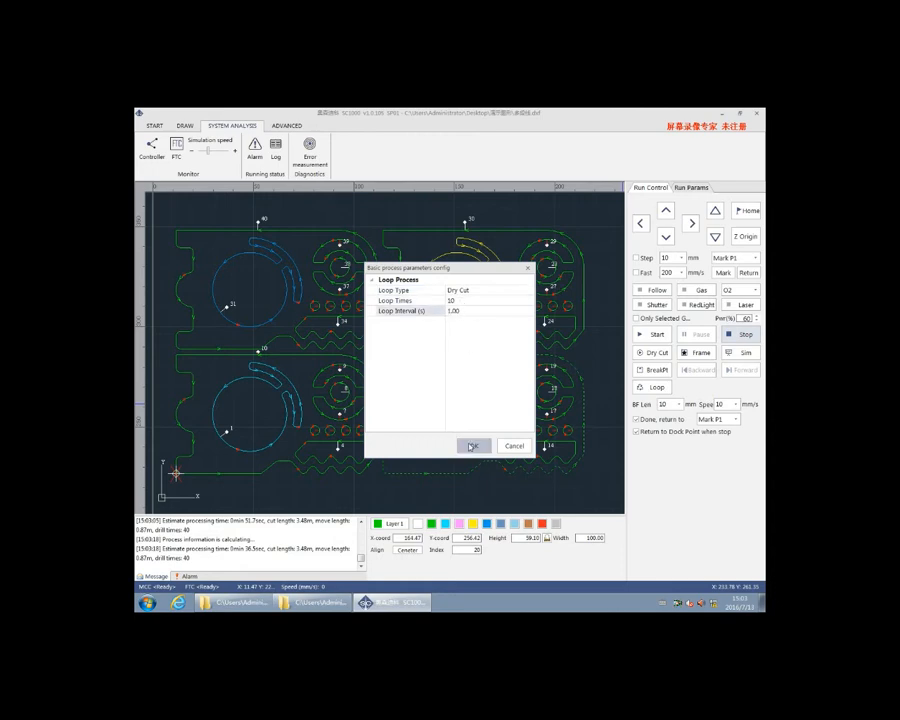
click(474, 446)
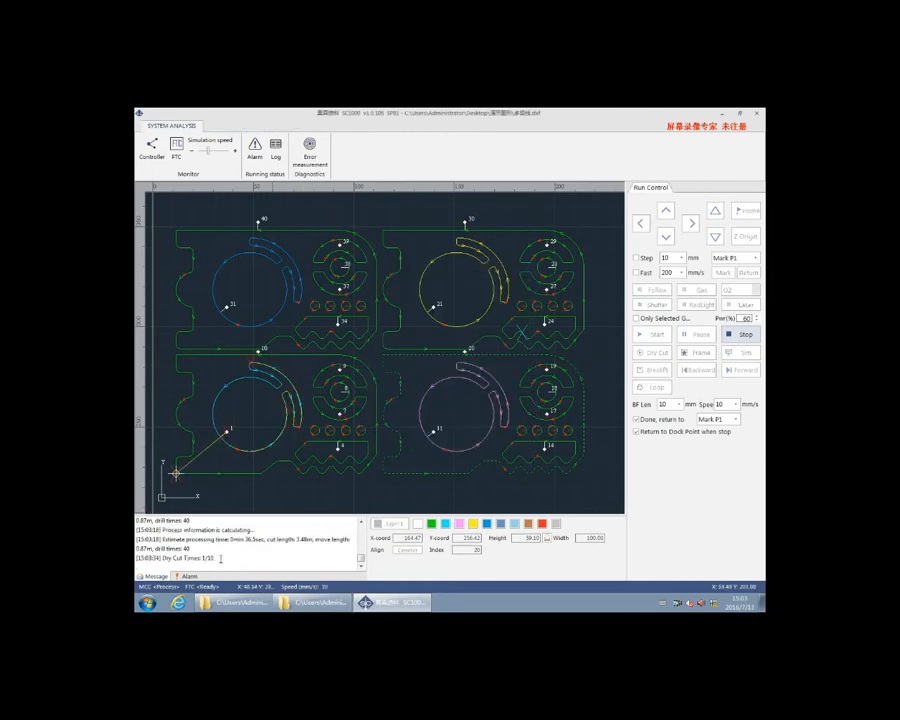
drag(220, 558, 137, 558)
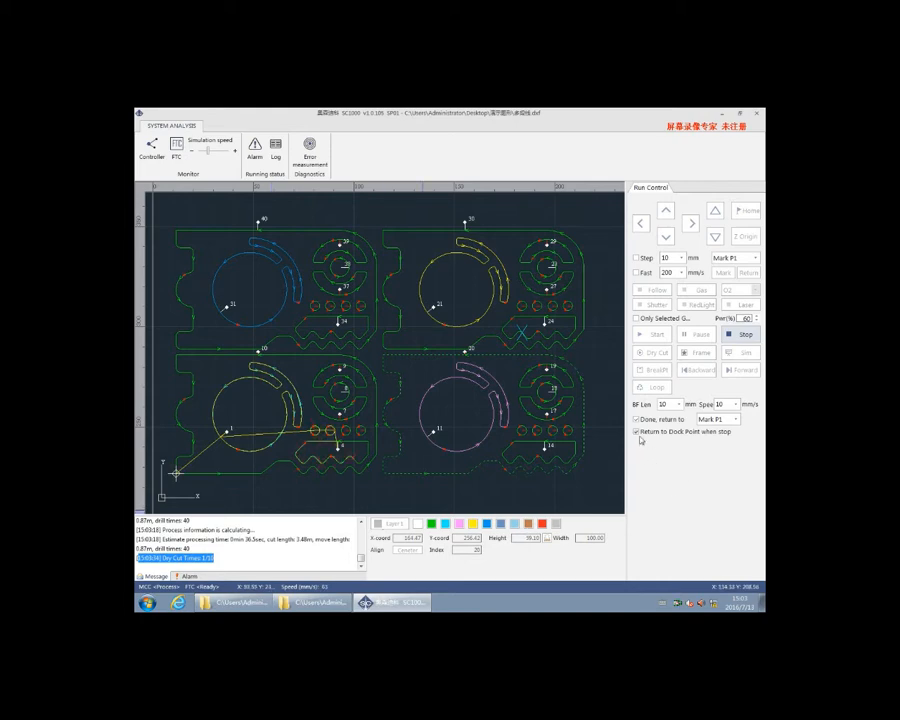
click(752, 336)
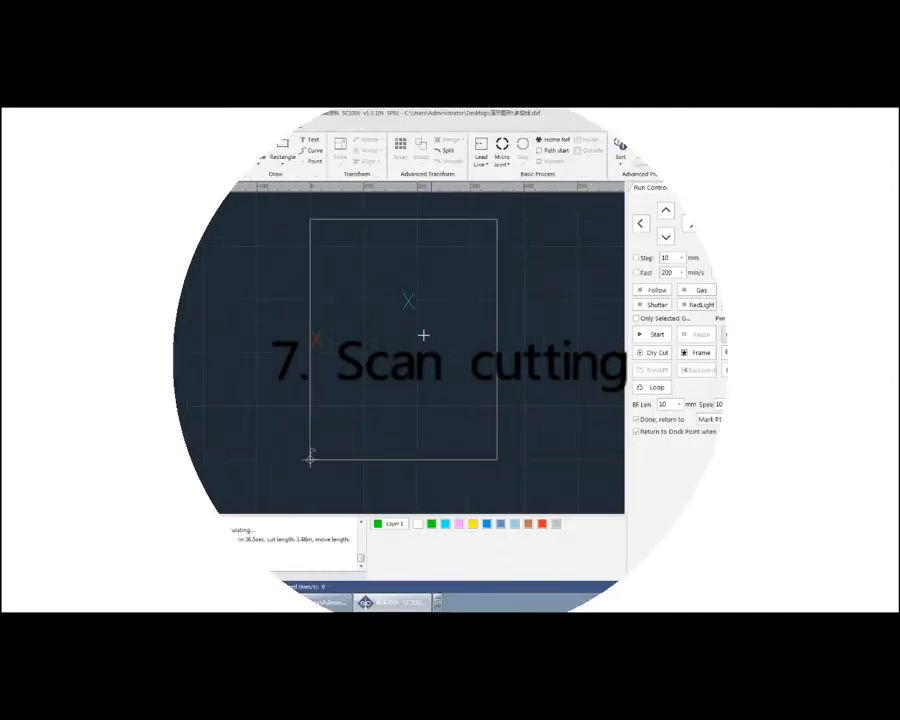
Draw a circle about 15.5 mm in diameter near the origin corner of the work area and set its height to 5 mm
click(261, 153)
scroll(331, 423, up, 2)
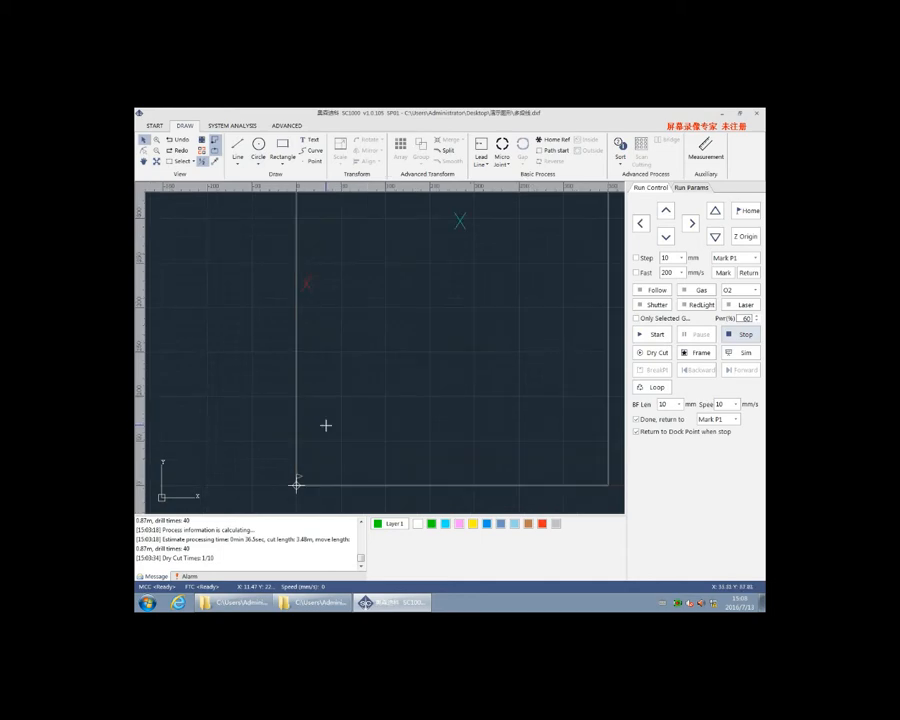
click(326, 426)
click(333, 430)
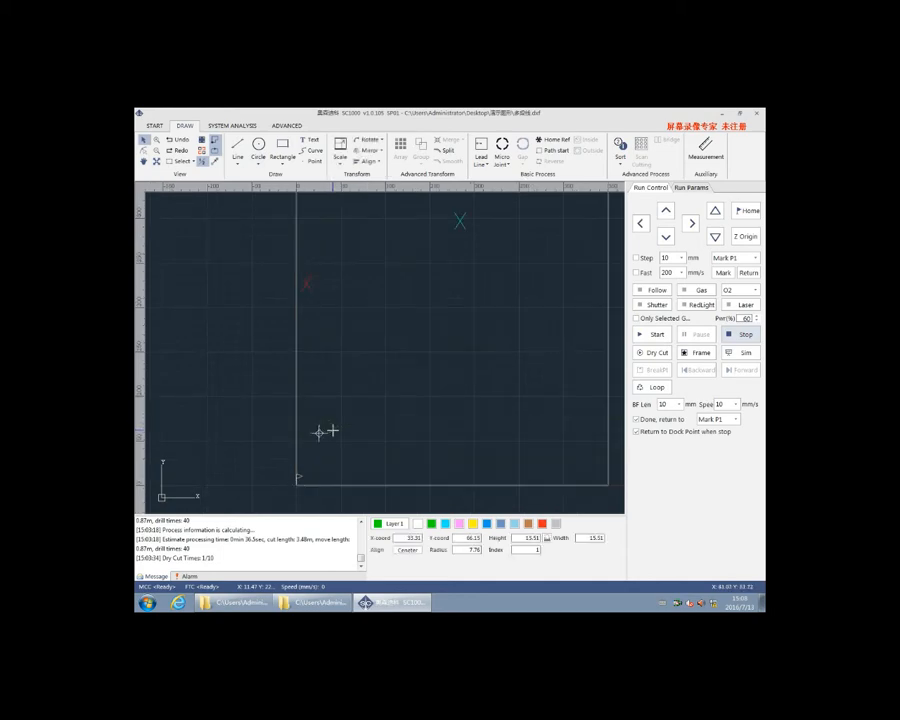
double_click(530, 540)
text(5)
key(Return)
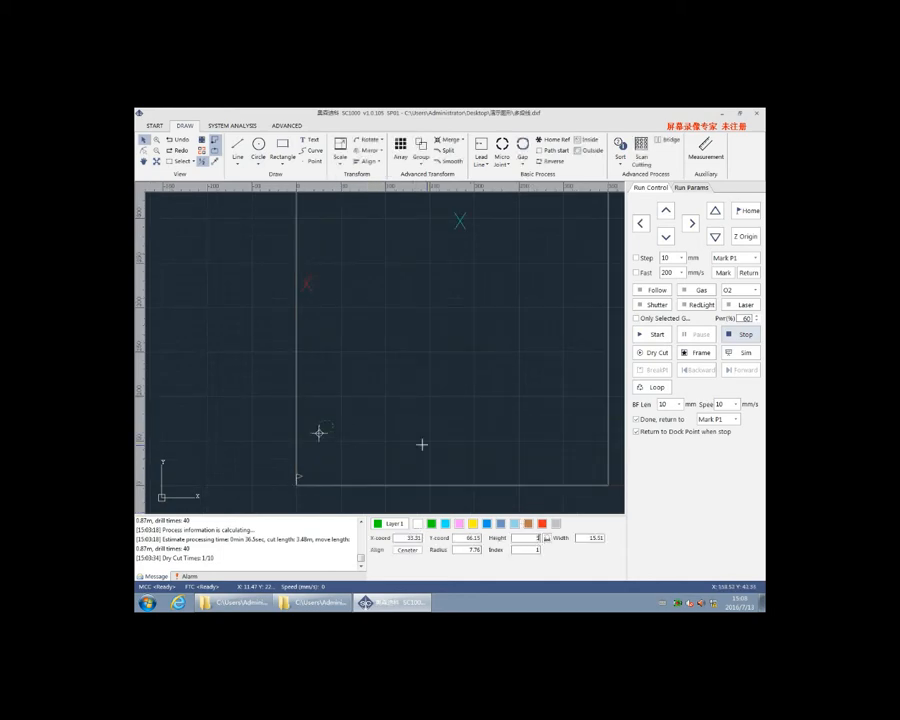
Array the circle in 10 rows and 10 columns with 3.00 spacing, directed up and right
scroll(326, 426, up, 2)
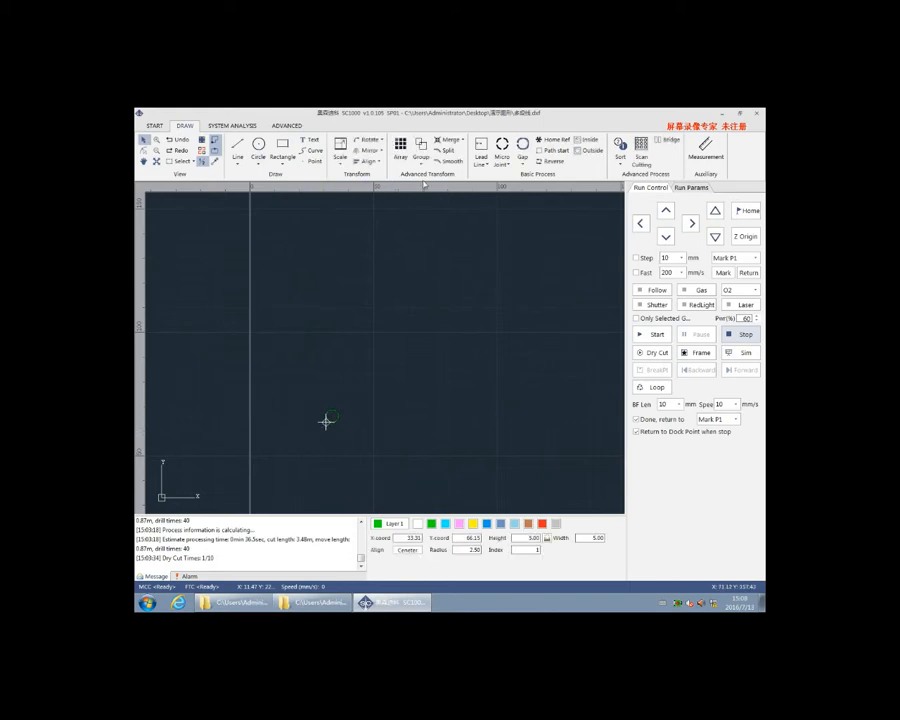
click(400, 148)
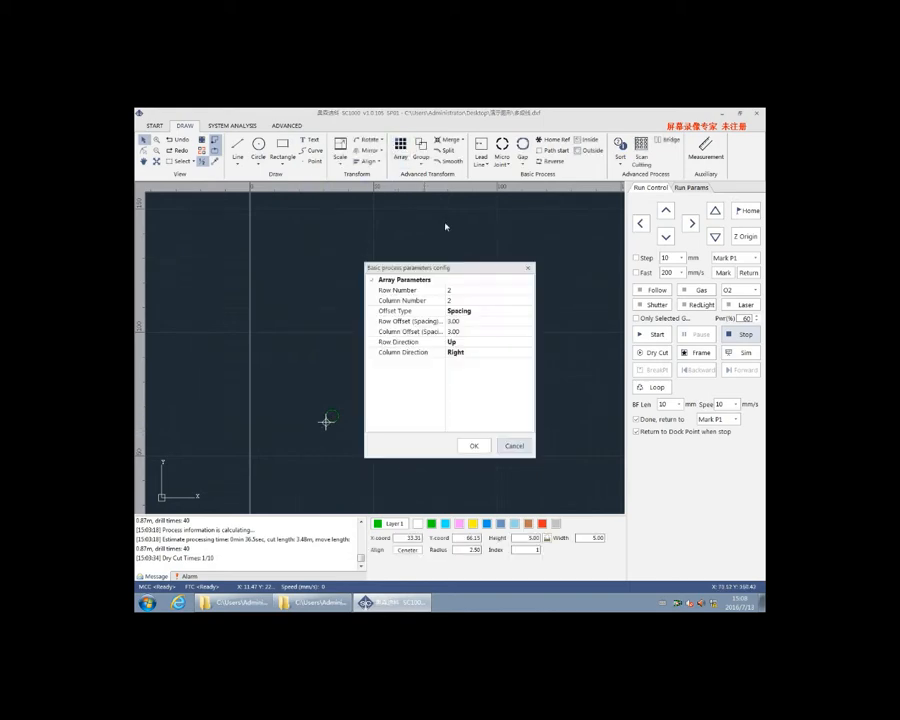
click(459, 301)
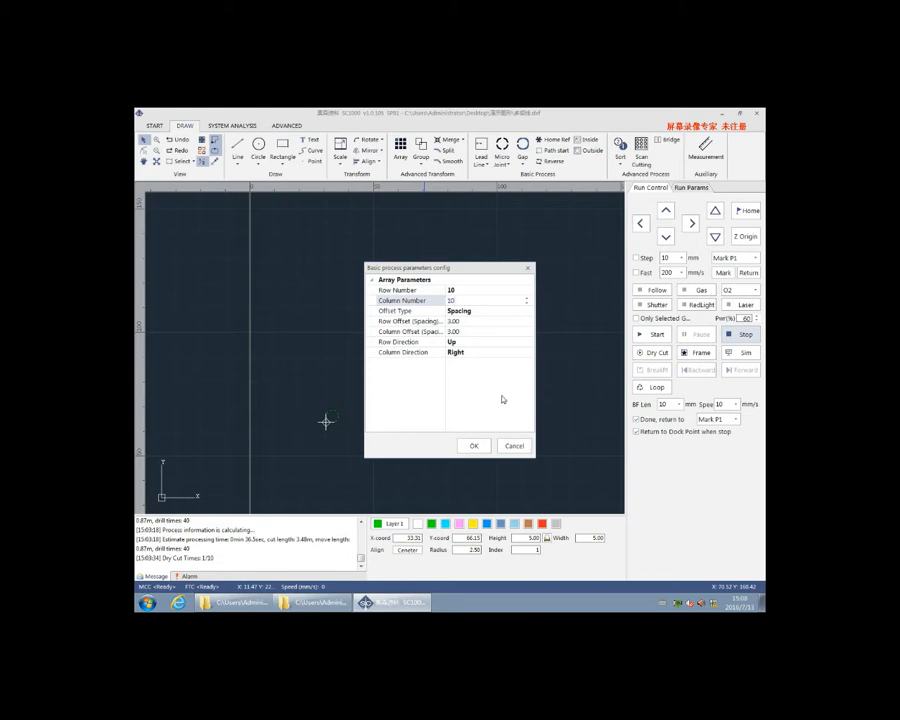
click(472, 445)
scroll(414, 396, down, 4)
scroll(474, 370, up, 3)
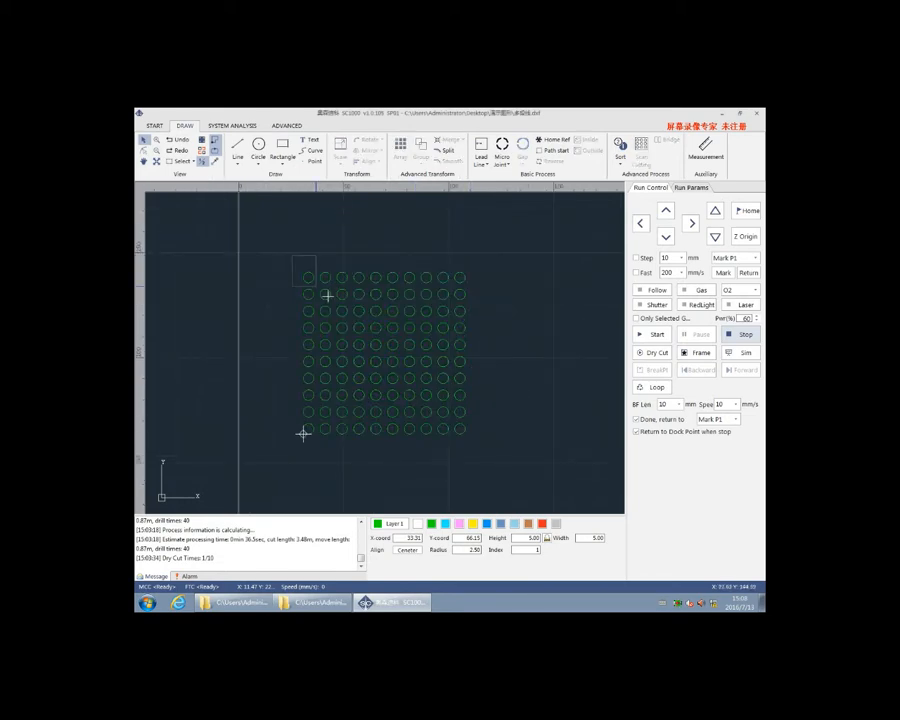
Select the whole circle grid and apply Scan Cutting to it, and inspect the resulting paths
drag(327, 296, 500, 454)
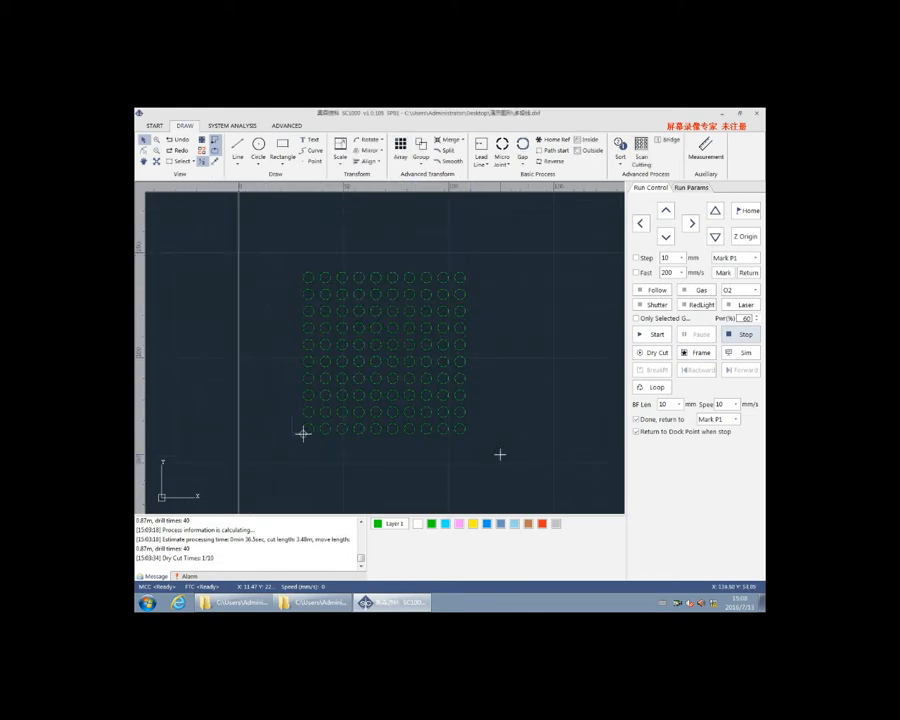
click(642, 155)
scroll(424, 311, up, 3)
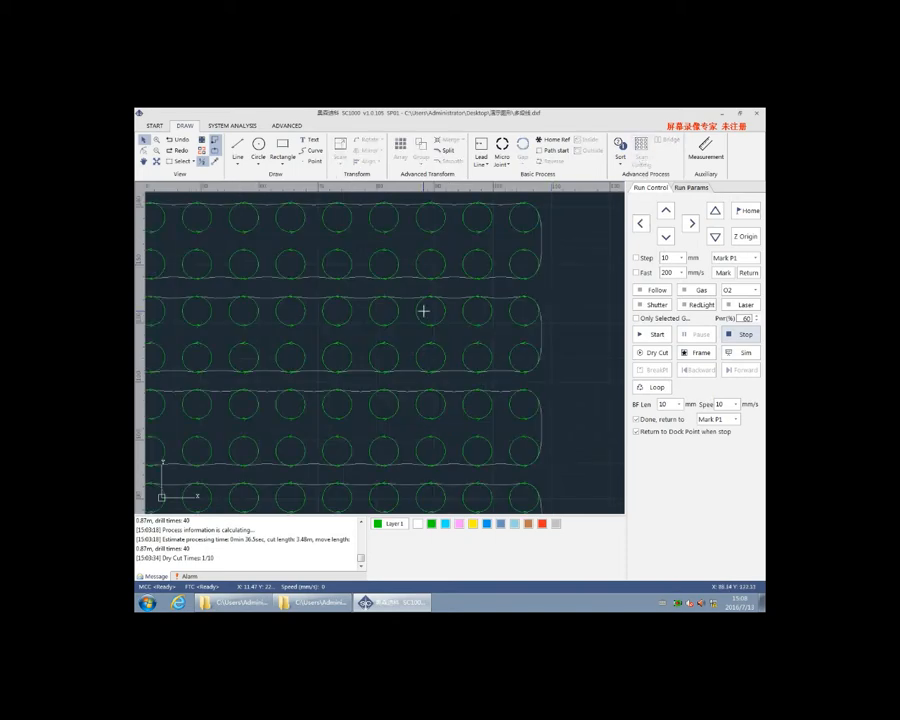
scroll(424, 311, down, 5)
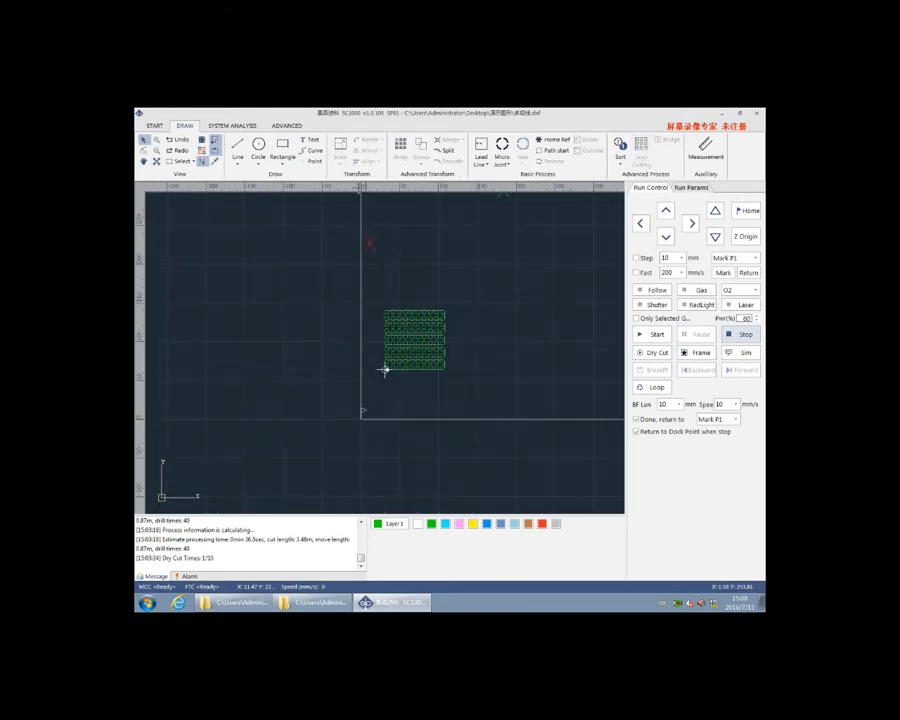
scroll(490, 349, up, 2)
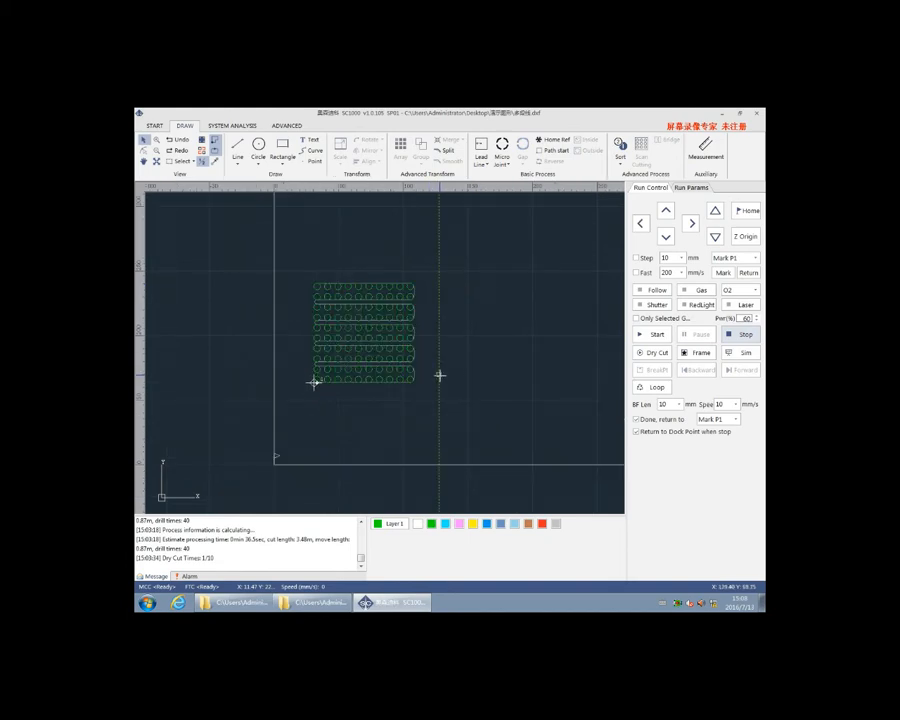
Draw a 5 by 5 mm square beside the circle grid and array it into a 10 by 10 grid
click(444, 379)
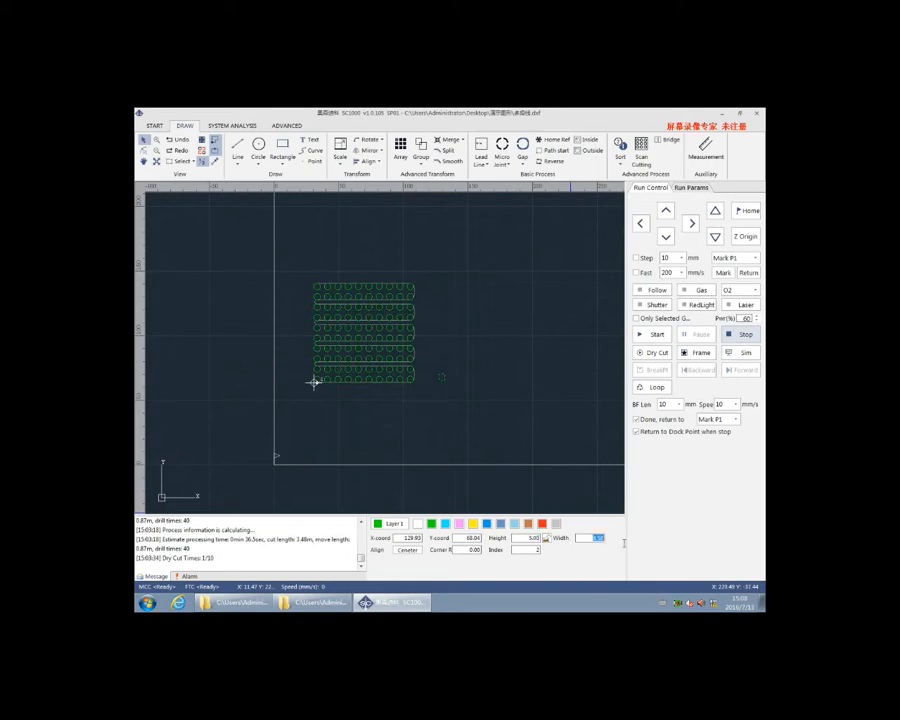
scroll(450, 384, up, 5)
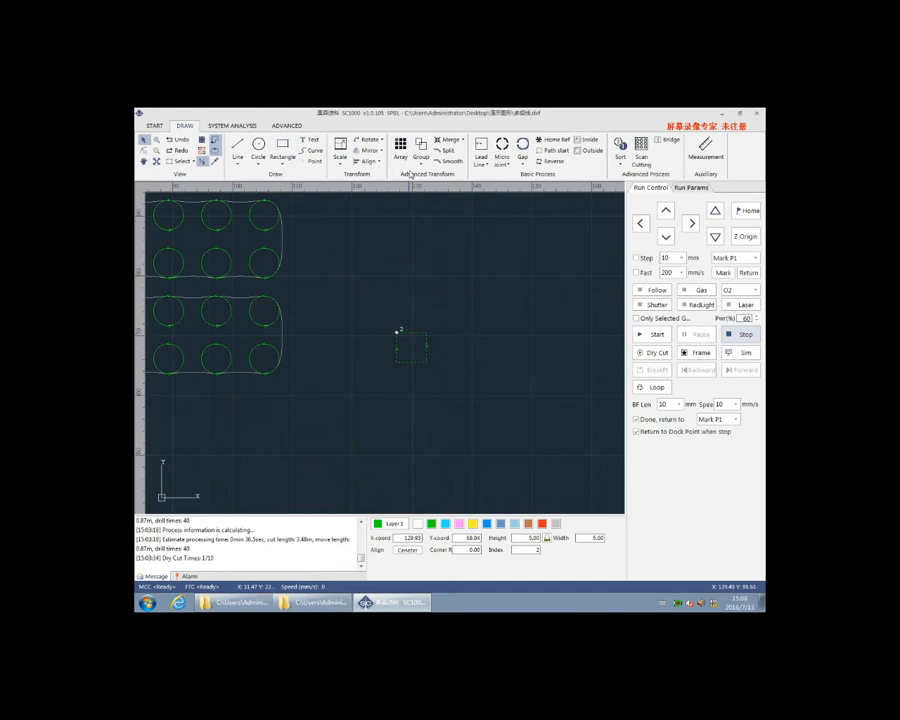
click(401, 152)
click(474, 445)
scroll(464, 380, down, 4)
Apply Scan Cutting to the selected square grid and simulate the processing of both grids
drag(586, 388, 586, 388)
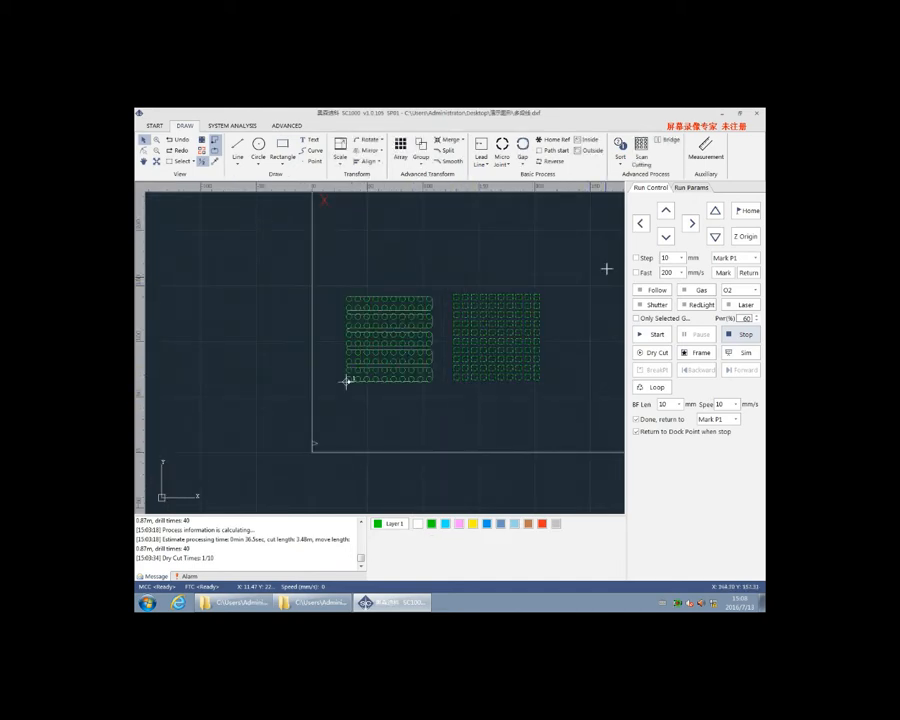
click(641, 152)
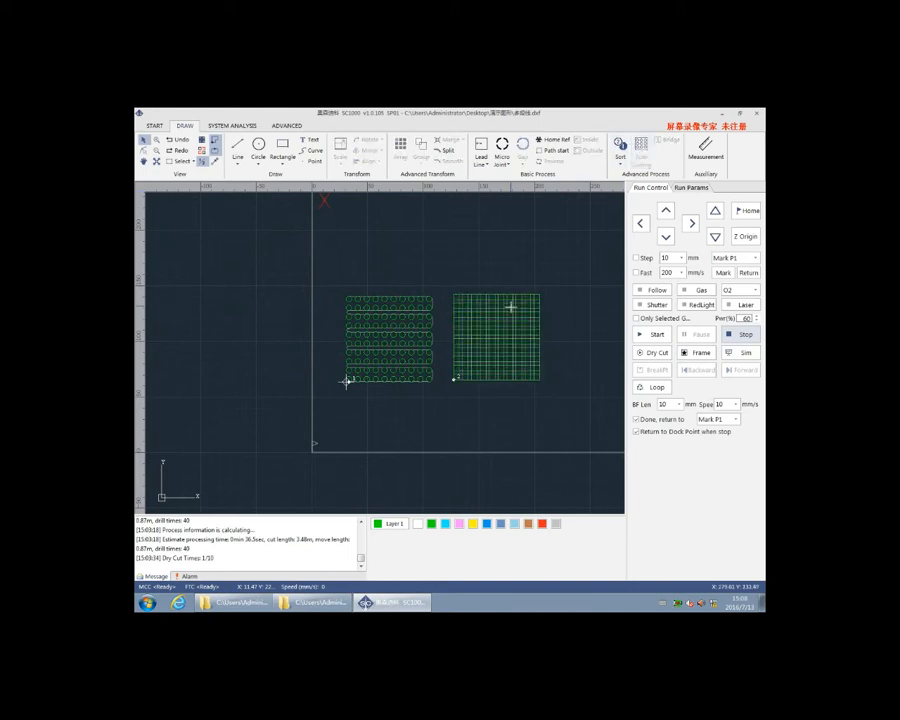
click(730, 356)
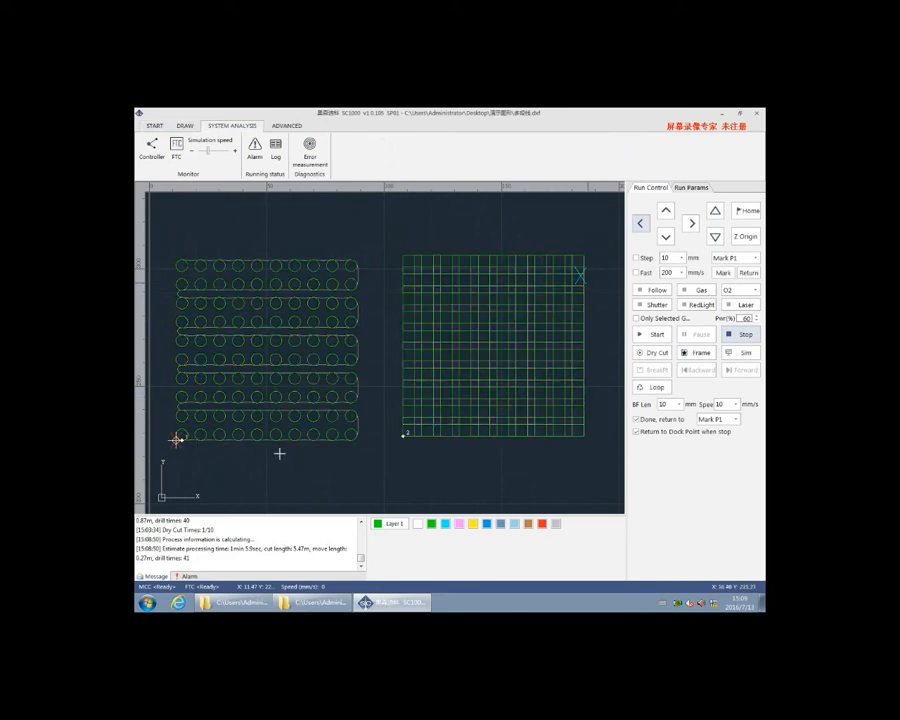
scroll(410, 440, down, 1)
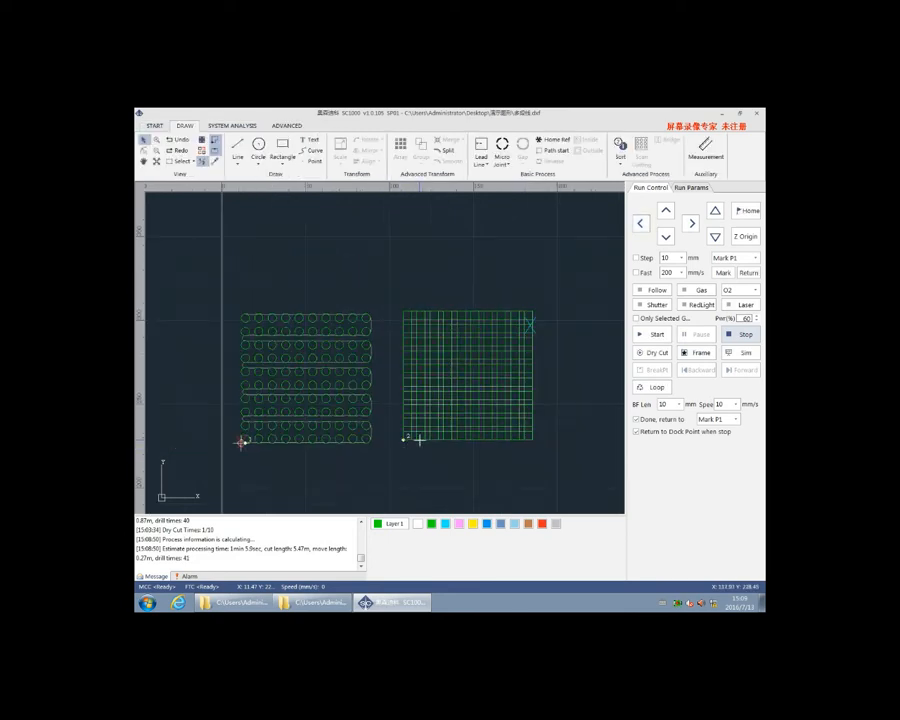